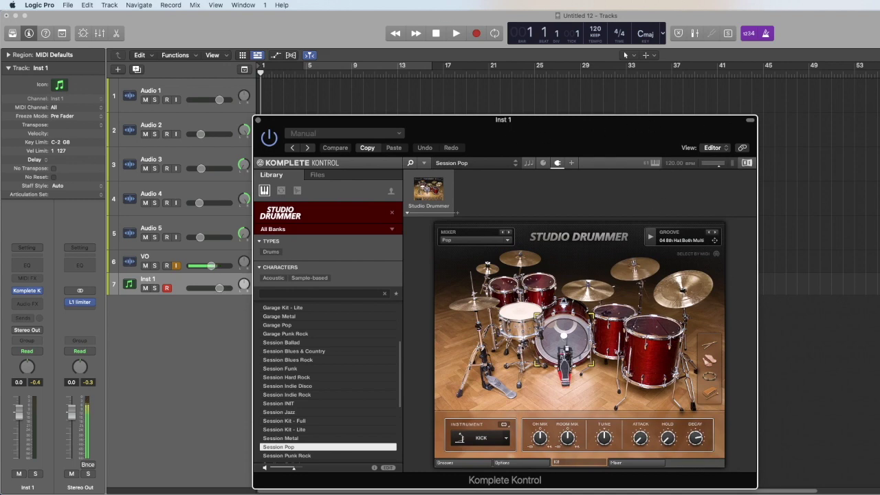
Step: Close the open Komplete Kontrol and L1 limiter plug-in windows to clear the tracks area
{"action": "left_click_drag", "start_coordinate": [654, 131], "coordinate": [704, 168]}
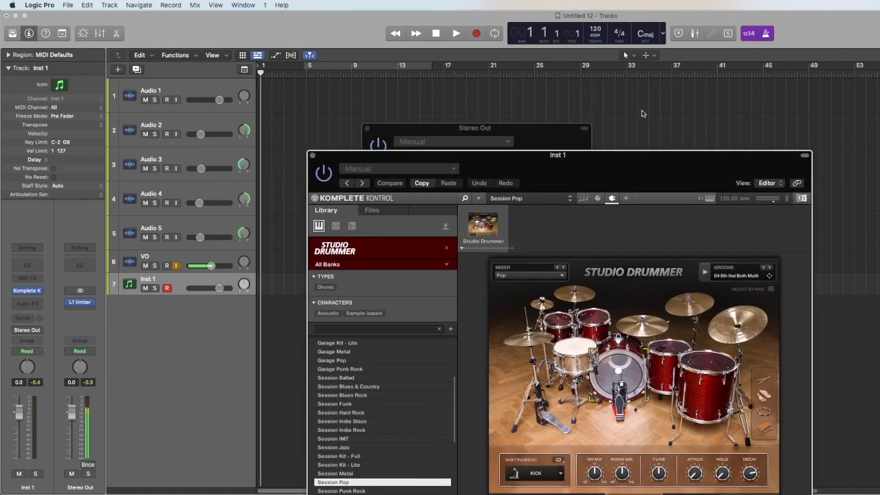
{"action": "left_click_drag", "start_coordinate": [646, 156], "coordinate": [732, 140]}
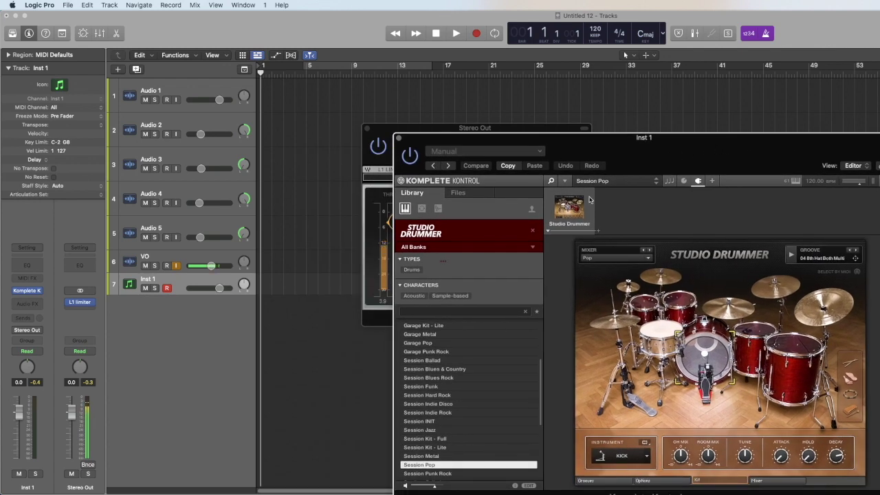
{"action": "left_click", "coordinate": [399, 138]}
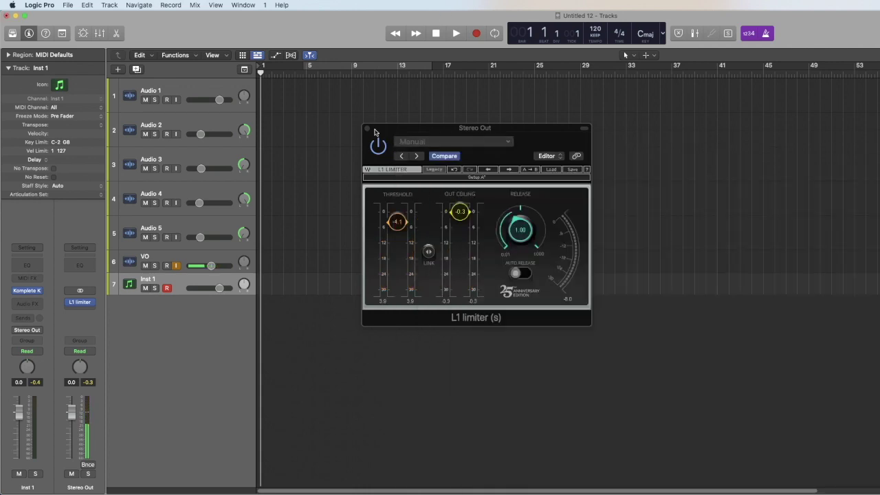
{"action": "left_click", "coordinate": [367, 130]}
Step: Select the Audio 1 track and set its audio input to Input 1
{"action": "left_click", "coordinate": [177, 88]}
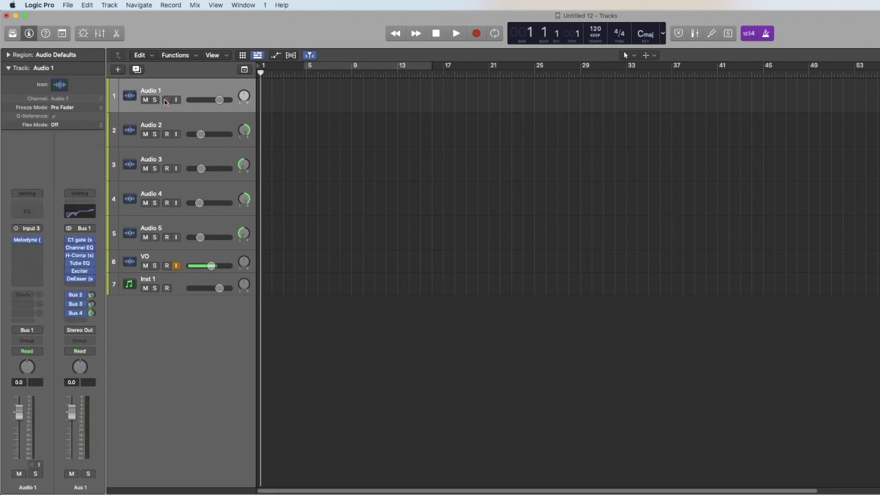
{"action": "left_click", "coordinate": [26, 229]}
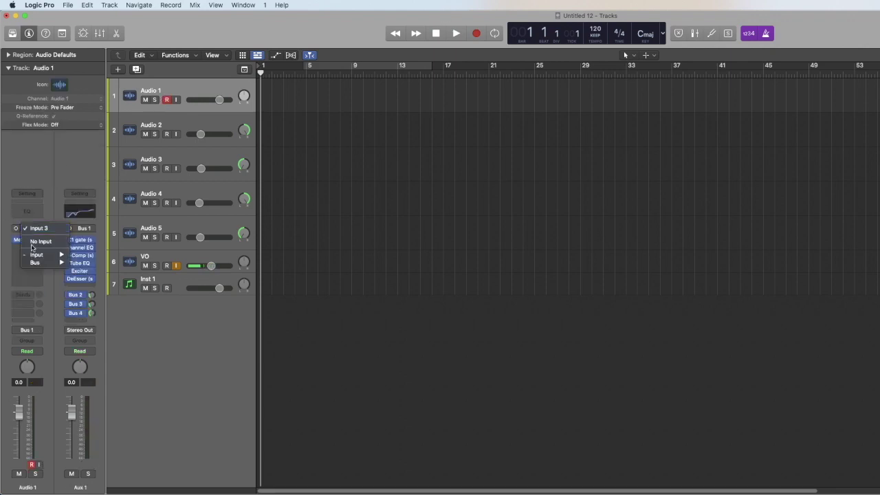
{"action": "mouse_move", "coordinate": [41, 255]}
{"action": "left_click", "coordinate": [87, 255]}
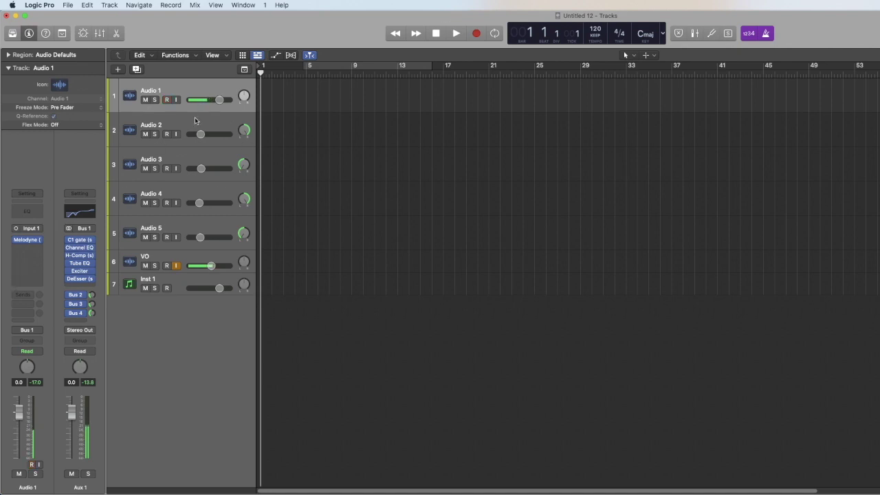
Step: Record a vocal take of about five bars on Audio 1 and play it back from the start
{"action": "left_click", "coordinate": [474, 34]}
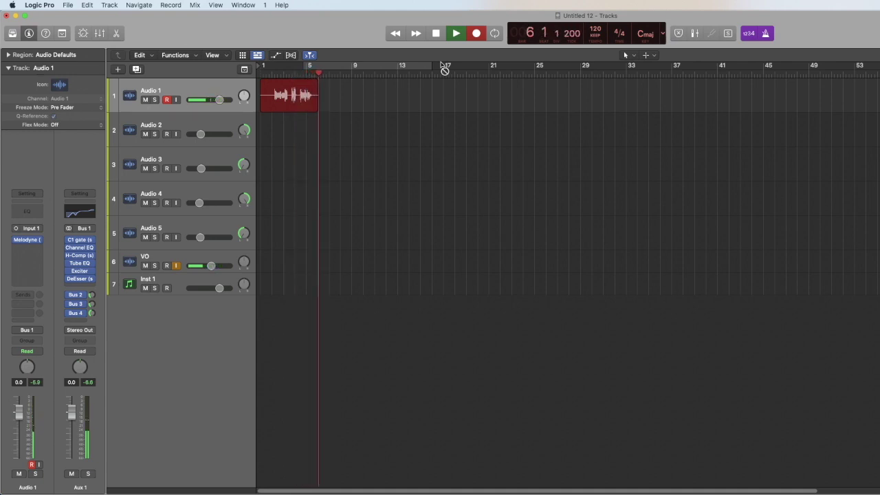
{"action": "key", "text": "space"}
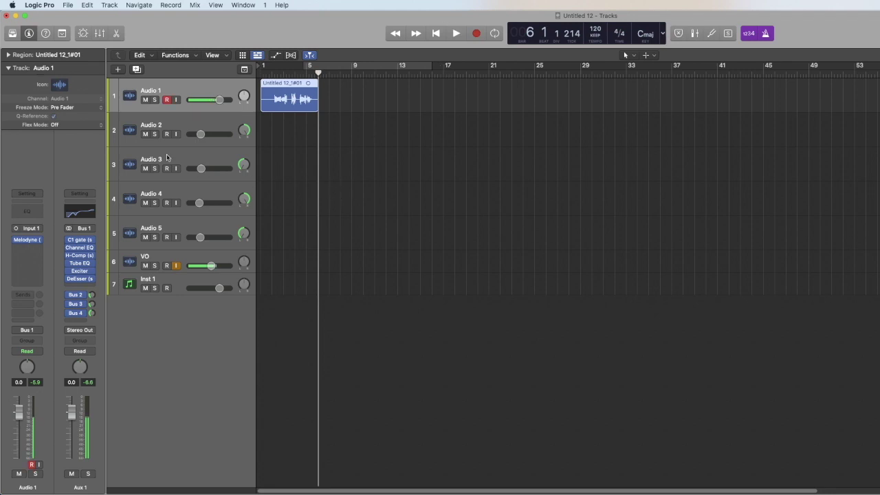
{"action": "left_click", "coordinate": [198, 254]}
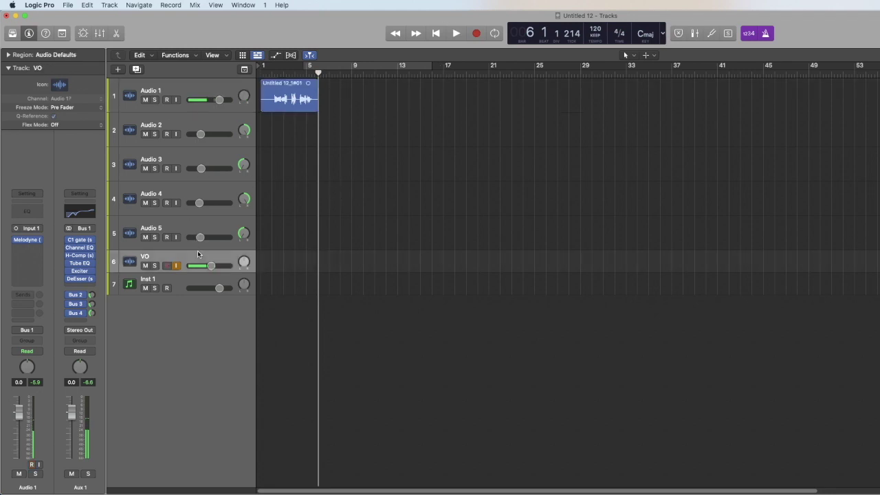
{"action": "left_click", "coordinate": [270, 77]}
{"action": "key", "text": "space"}
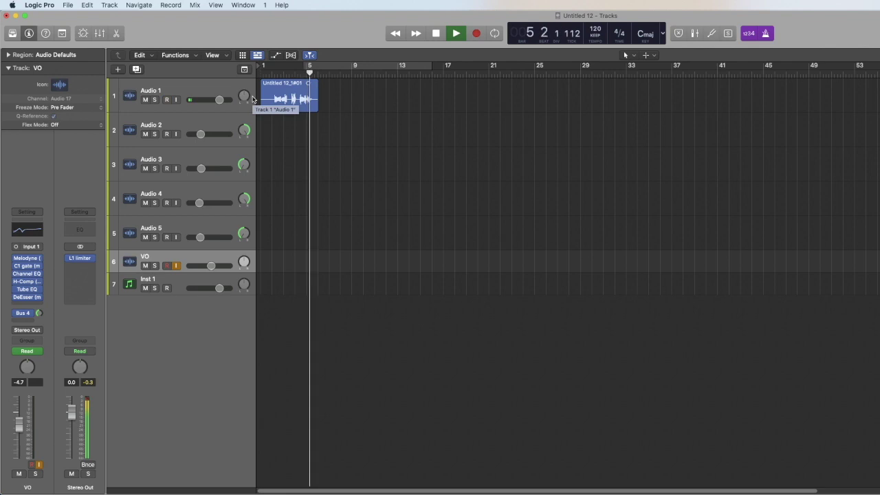
{"action": "key", "text": "space"}
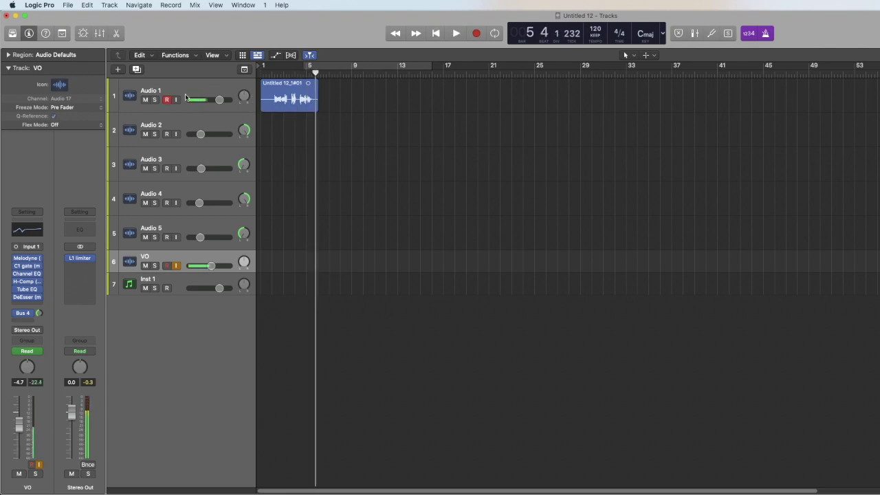
Step: Open the Melodyne editor on the Audio 1 track and bring the recorded vocal notes into view
{"action": "left_click", "coordinate": [163, 111]}
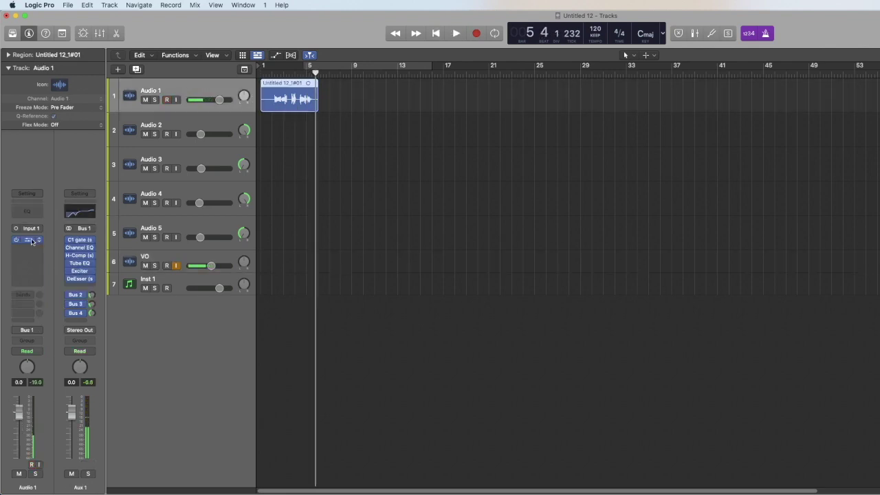
{"action": "left_click", "coordinate": [31, 240]}
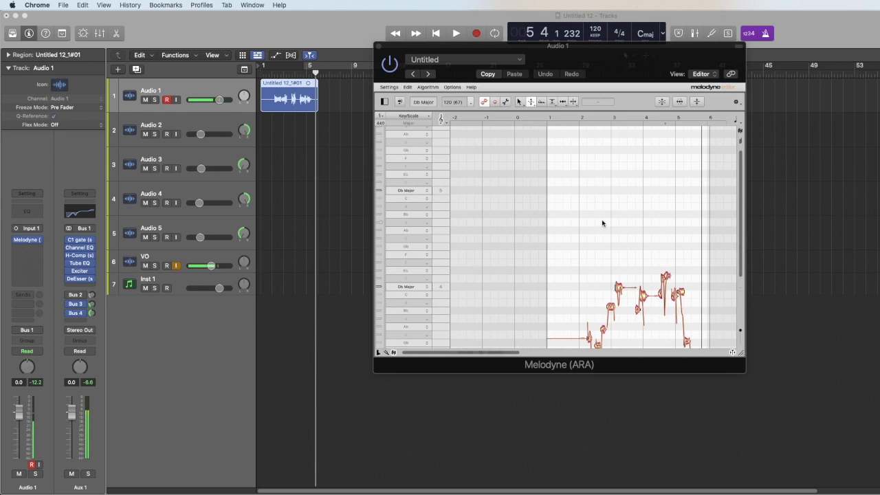
{"action": "scroll", "coordinate": [603, 222], "scroll_direction": "down", "scroll_amount": 3}
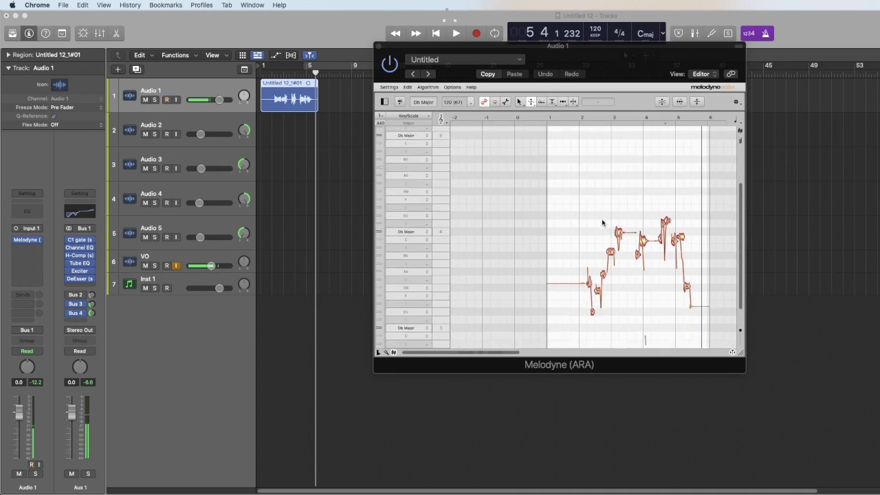
Step: Select all the vocal notes and correct their pitch with Pitch Center at 99% and Pitch Drift at 100%
{"action": "left_click_drag", "start_coordinate": [572, 194], "coordinate": [703, 335]}
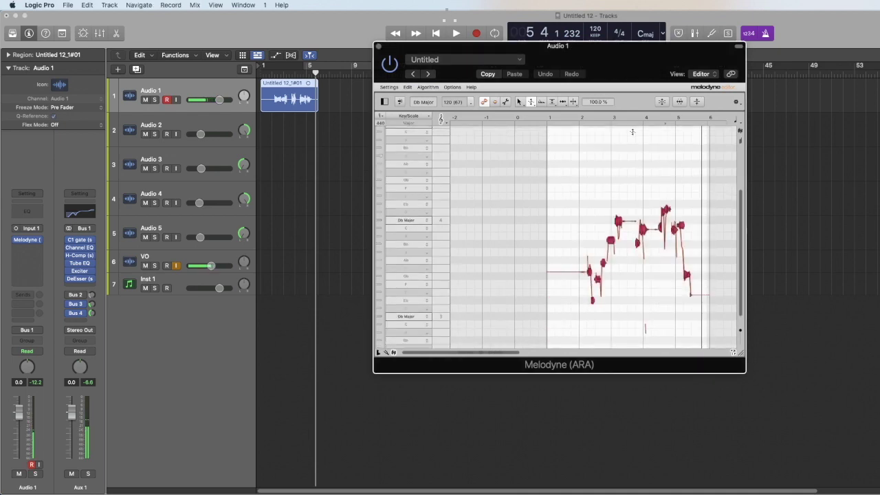
{"action": "left_click", "coordinate": [664, 101]}
{"action": "left_click", "coordinate": [620, 91]}
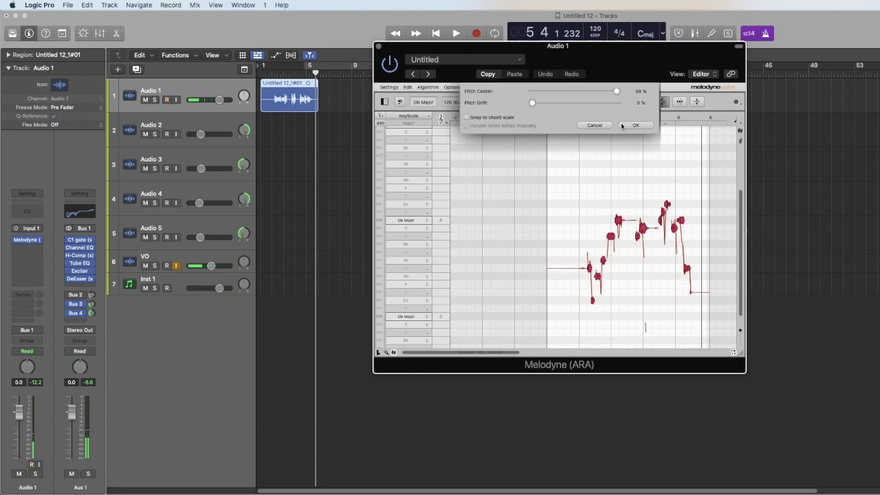
{"action": "left_click", "coordinate": [617, 102]}
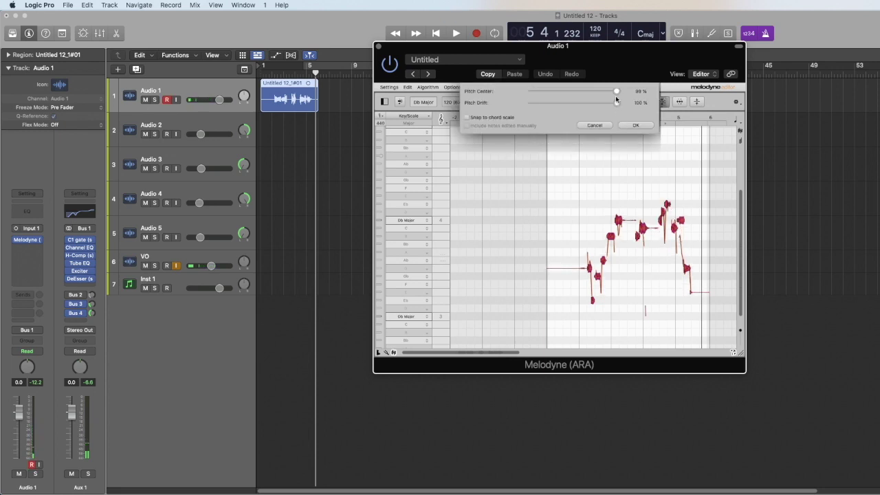
{"action": "left_click", "coordinate": [637, 126]}
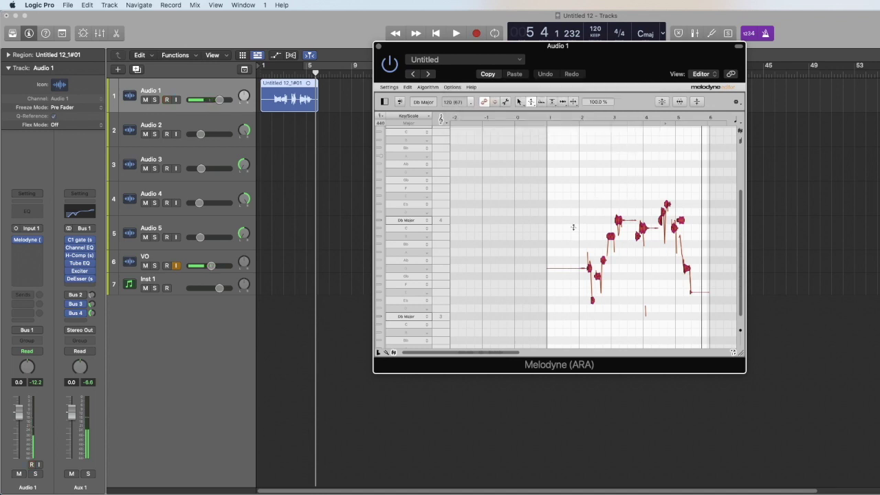
Step: Switch to the Main tool, deselect the notes and play back the pitch-corrected take to check it
{"action": "left_click", "coordinate": [521, 102]}
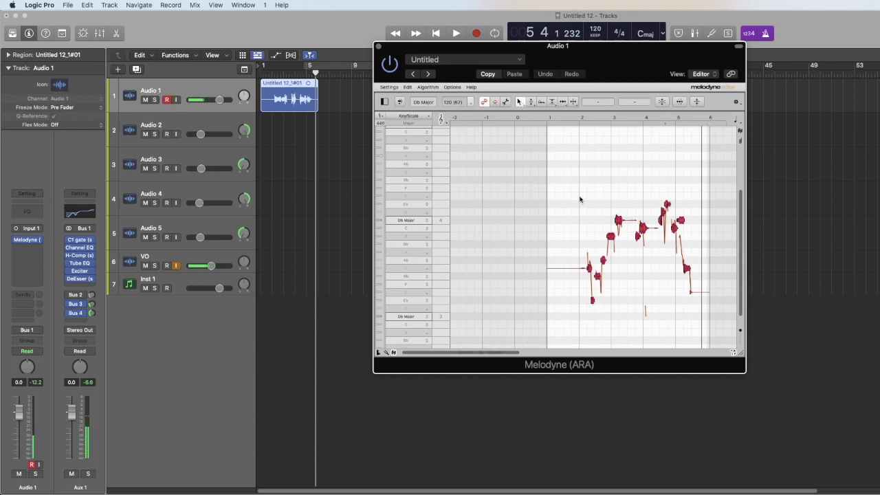
{"action": "key", "text": "space"}
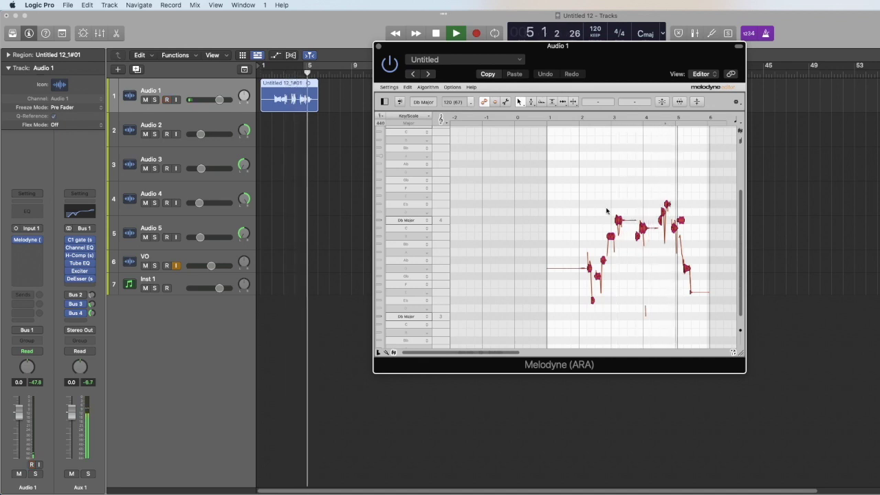
{"action": "key", "text": "space"}
{"action": "left_click", "coordinate": [587, 218]}
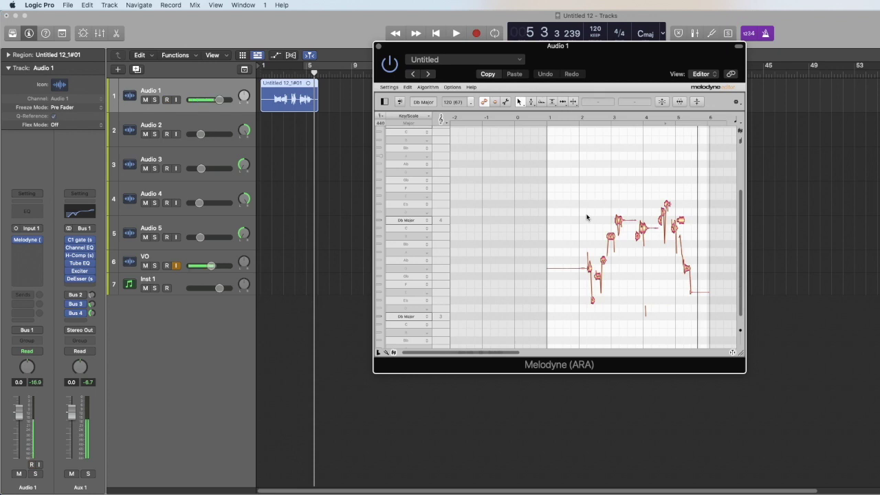
{"action": "key", "text": "space"}
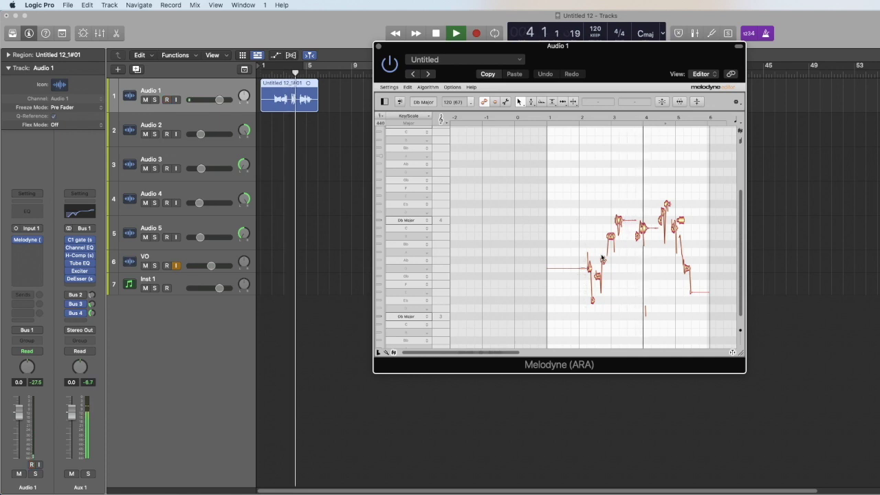
{"action": "key", "text": "space"}
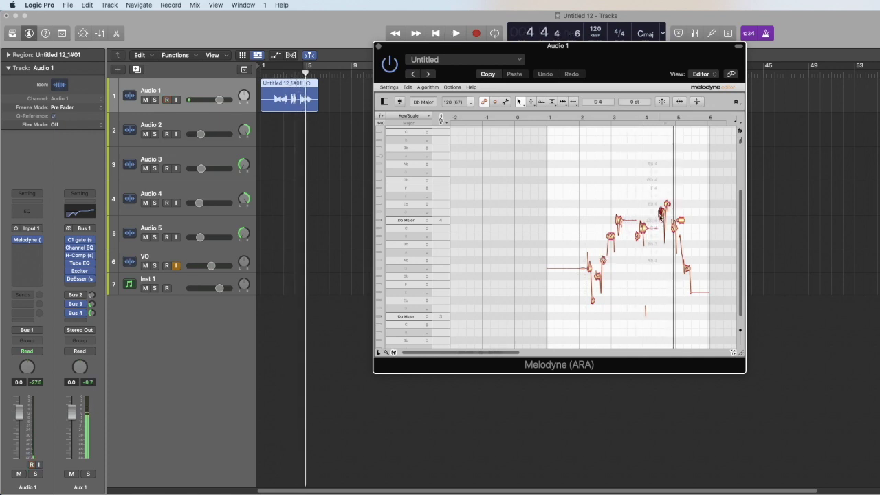
Step: Move the high Eb 4 note before bar 5 and the Db 4 note just after bar 5 to D 4
{"action": "left_click", "coordinate": [656, 208]}
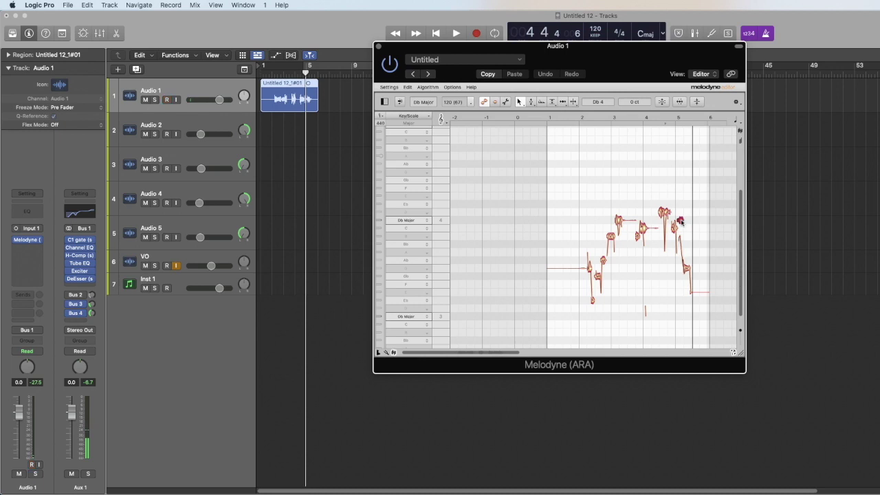
{"action": "left_click_drag", "start_coordinate": [680, 219], "coordinate": [680, 214]}
{"action": "left_click", "coordinate": [667, 233]}
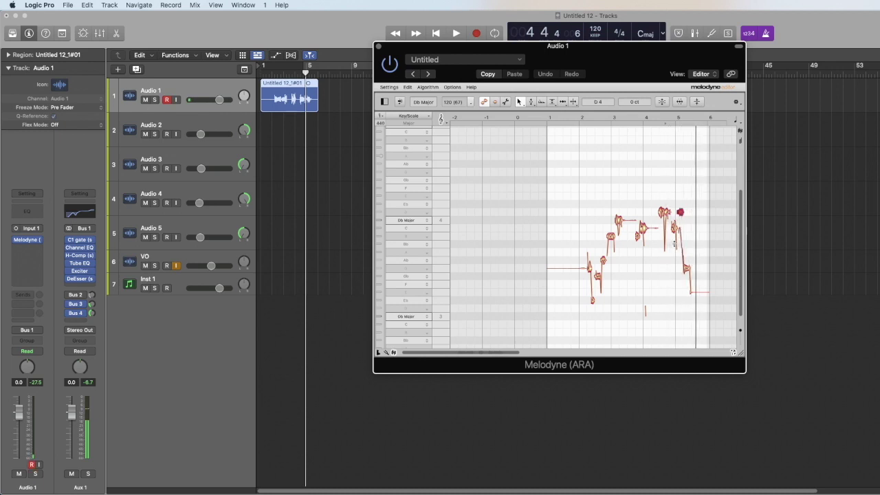
Step: Select all the notes and reduce their pitch modulation to 51%
{"action": "left_click_drag", "start_coordinate": [699, 178], "coordinate": [578, 342]}
{"action": "left_click", "coordinate": [531, 102]}
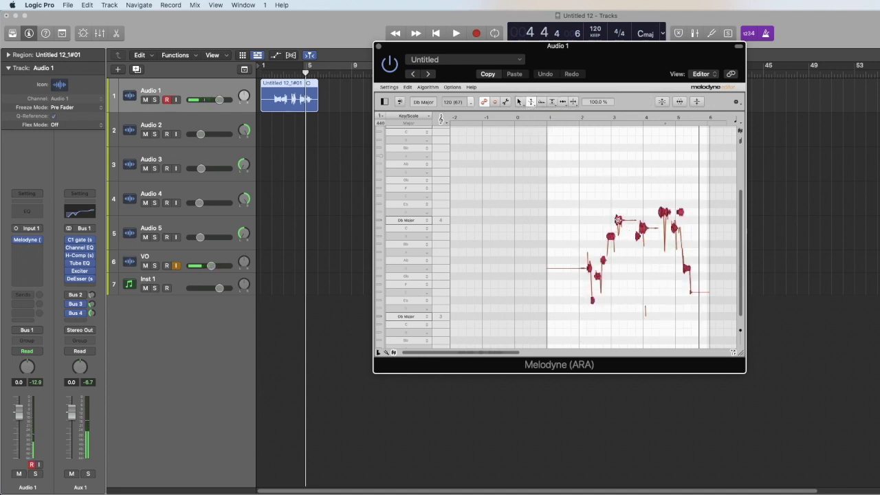
{"action": "left_click_drag", "start_coordinate": [618, 219], "coordinate": [619, 247]}
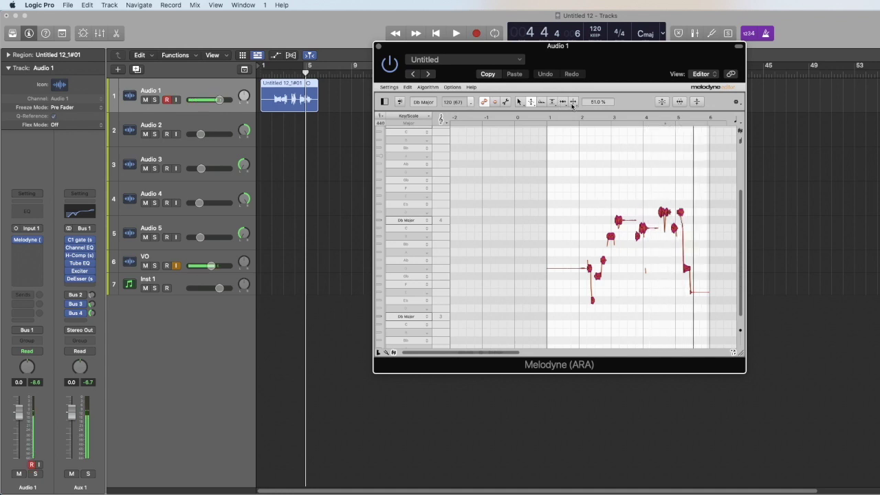
Step: Split the notes just after bars 3 and 5 with the Note Separation tool, and reselect all notes
{"action": "left_click", "coordinate": [572, 104]}
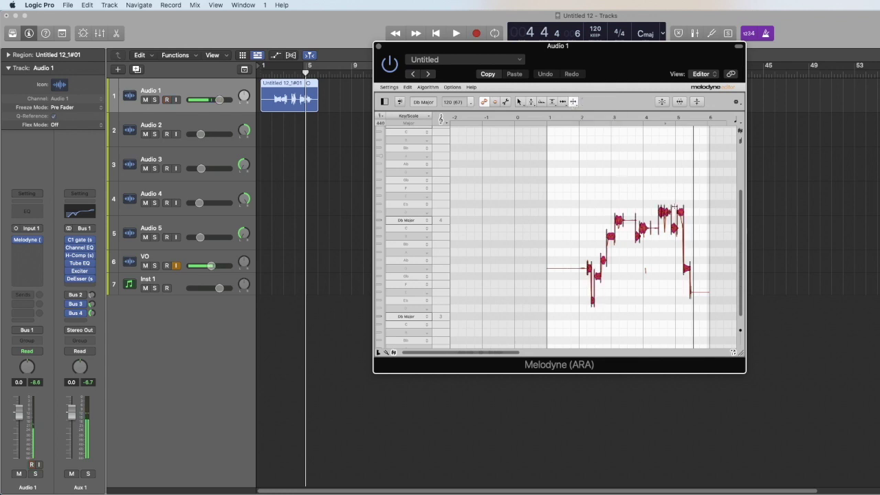
{"action": "left_click", "coordinate": [680, 212]}
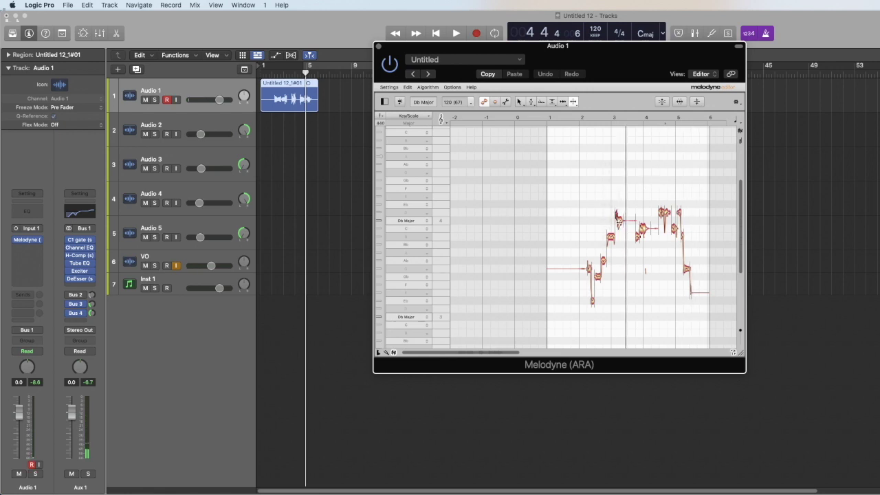
{"action": "key", "text": "super+a"}
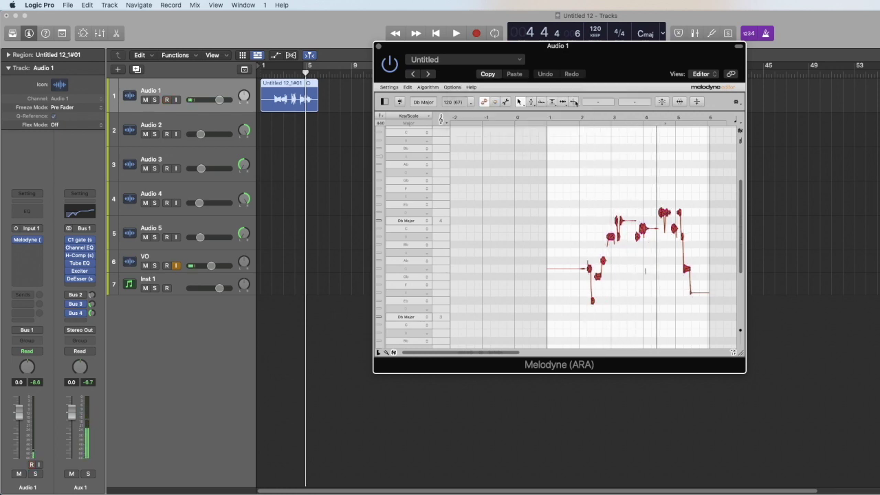
Step: Separate the trailing fragment of the C 4 note at bar 4 and raise it to G 3
{"action": "left_click", "coordinate": [645, 323]}
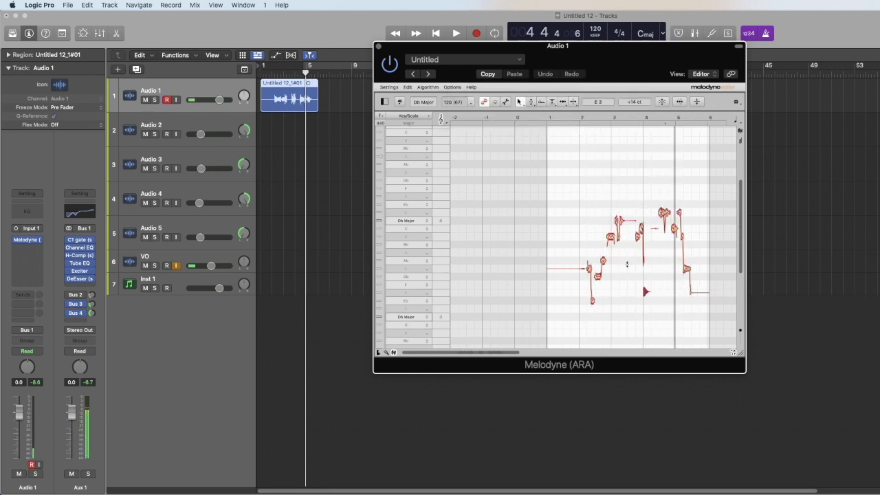
{"action": "left_click", "coordinate": [642, 237]}
{"action": "left_click", "coordinate": [531, 102]}
{"action": "left_click", "coordinate": [583, 208]}
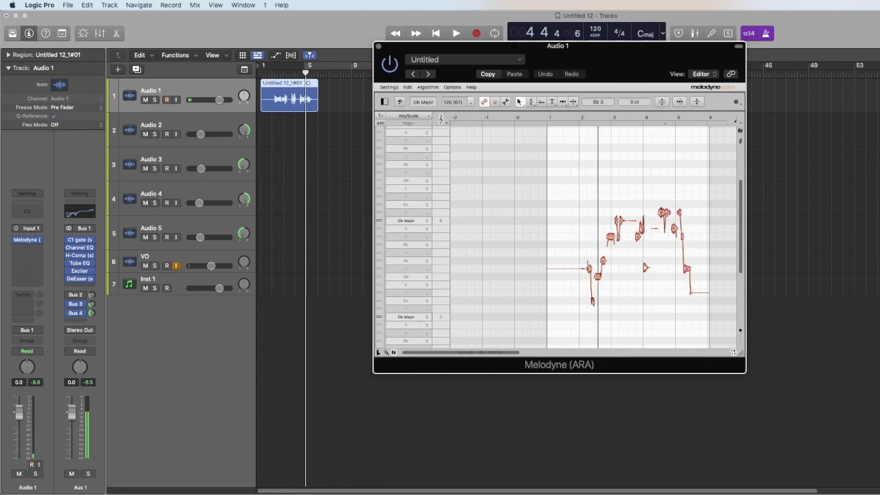
Step: Shift the three low notes between bars 2 and 3 down a semitone and lower the bar 4 fragment to Gb 3
{"action": "left_click", "coordinate": [598, 276]}
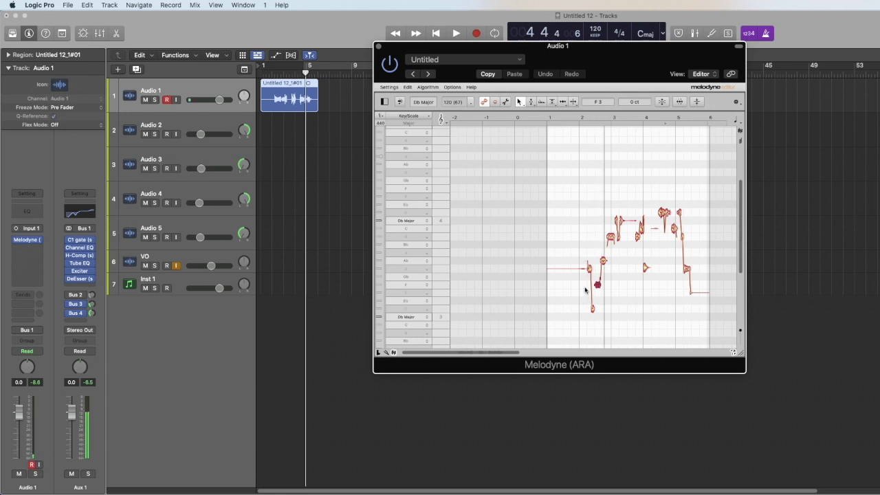
{"action": "left_click_drag", "start_coordinate": [611, 238], "coordinate": [610, 238]}
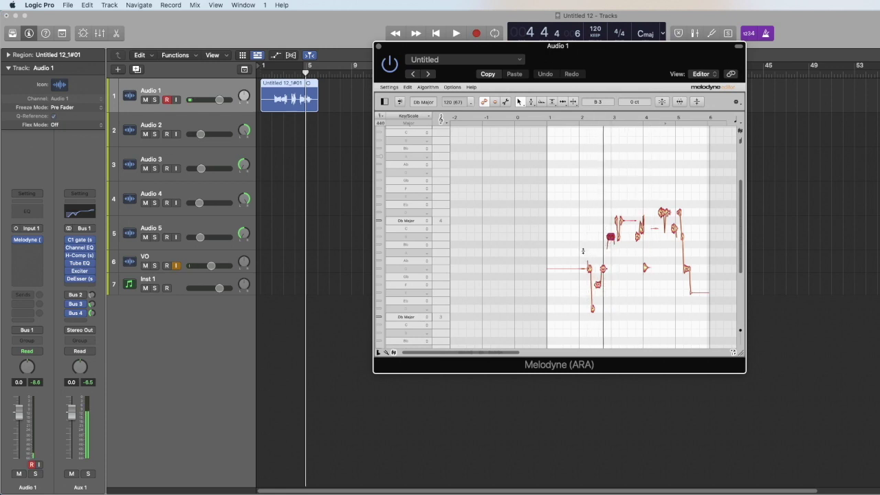
{"action": "left_click_drag", "start_coordinate": [645, 268], "coordinate": [645, 276]}
{"action": "left_click_drag", "start_coordinate": [447, 353], "coordinate": [445, 360]}
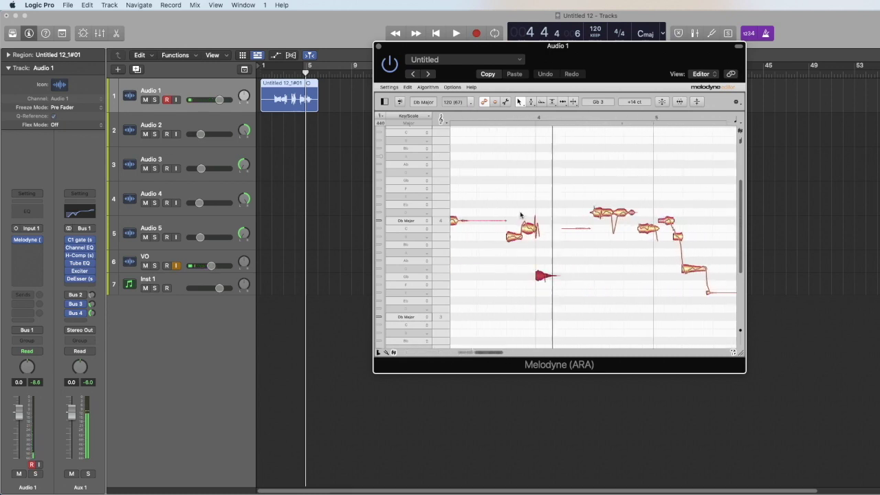
Step: Set the pitch modulation of the note fragment just before bar 4 to 5% and close the Melodyne editor
{"action": "left_click", "coordinate": [520, 216]}
{"action": "key", "text": "F3"}
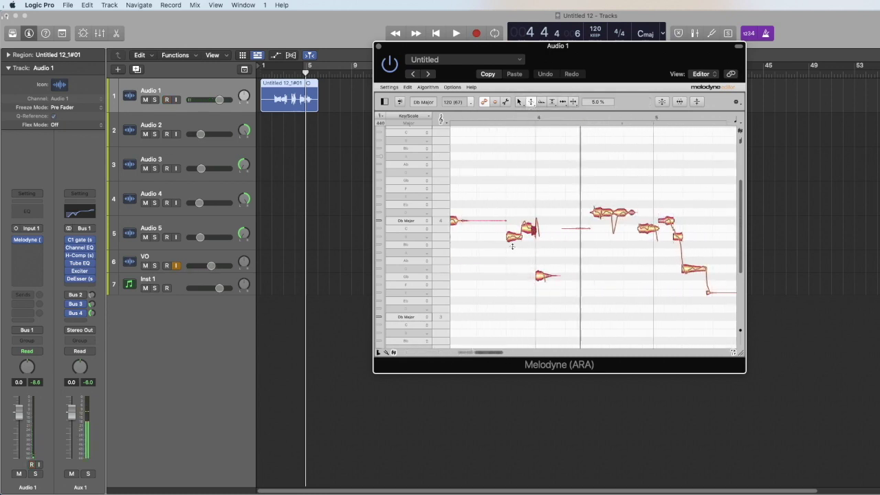
{"action": "left_click", "coordinate": [378, 46]}
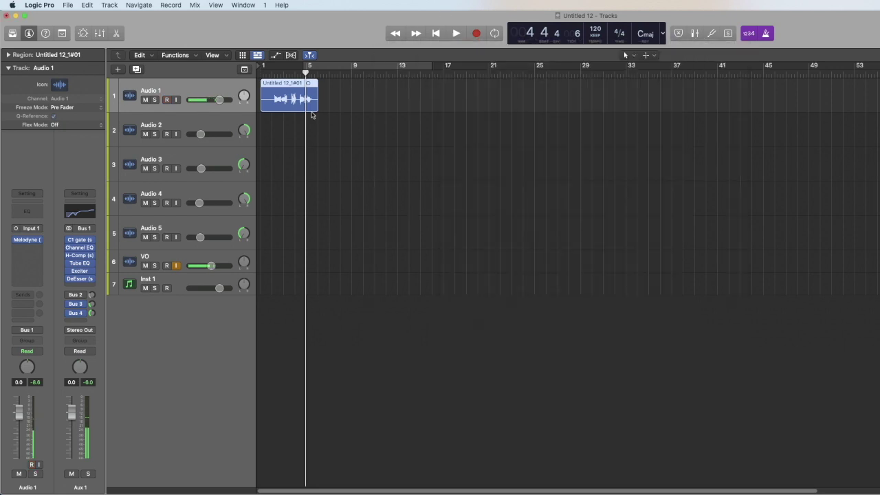
{"action": "key", "text": "space"}
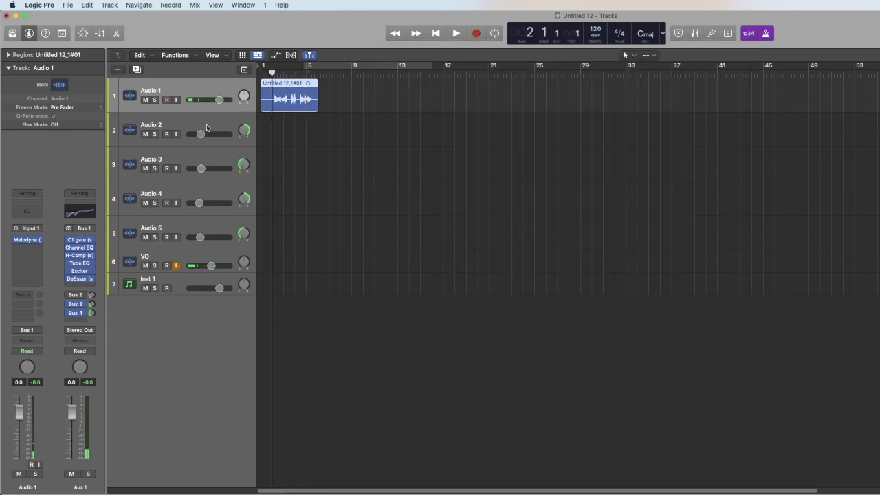
Step: Arm the Audio 2 track for recording and set its input to Input 1
{"action": "left_click", "coordinate": [168, 134]}
{"action": "left_click", "coordinate": [167, 134]}
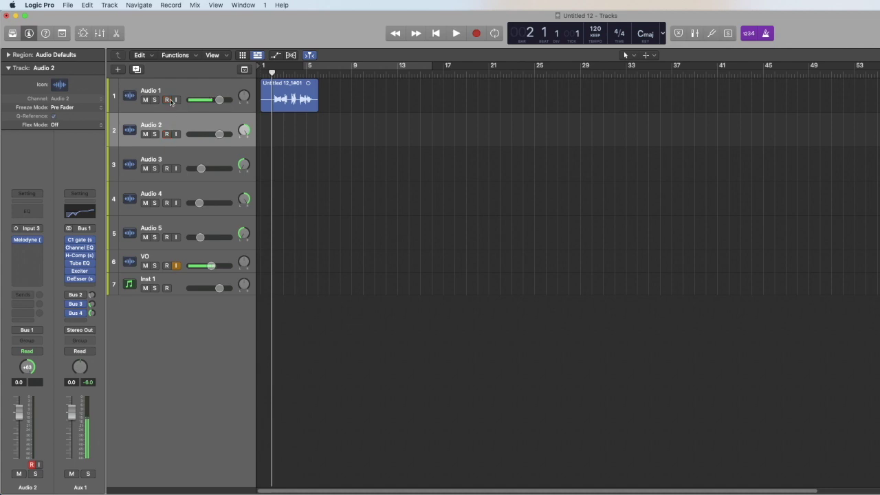
{"action": "left_click", "coordinate": [24, 227]}
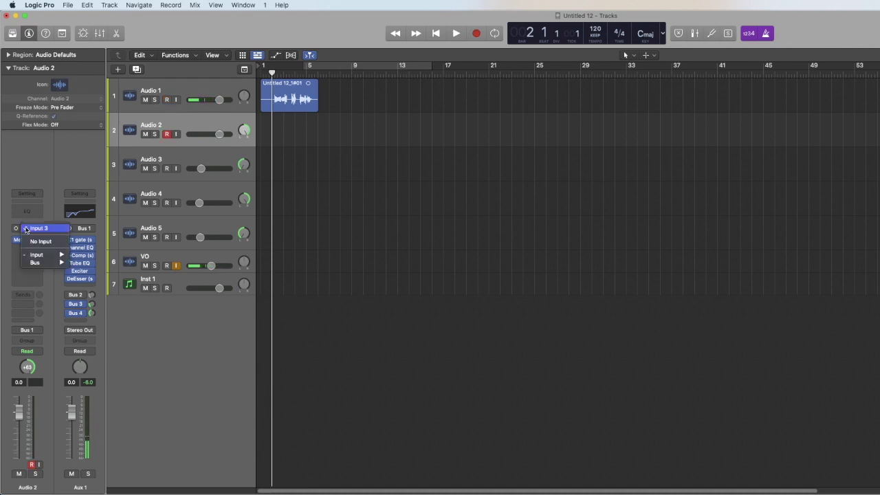
{"action": "mouse_move", "coordinate": [55, 256]}
{"action": "left_click", "coordinate": [118, 220]}
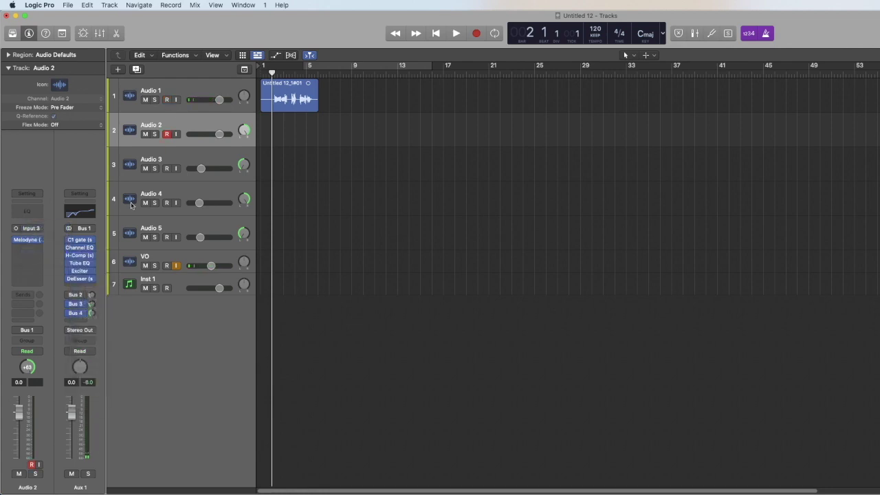
Step: Record a vocal take on Audio 2 from the start of the project to bar 5
{"action": "left_click", "coordinate": [433, 34]}
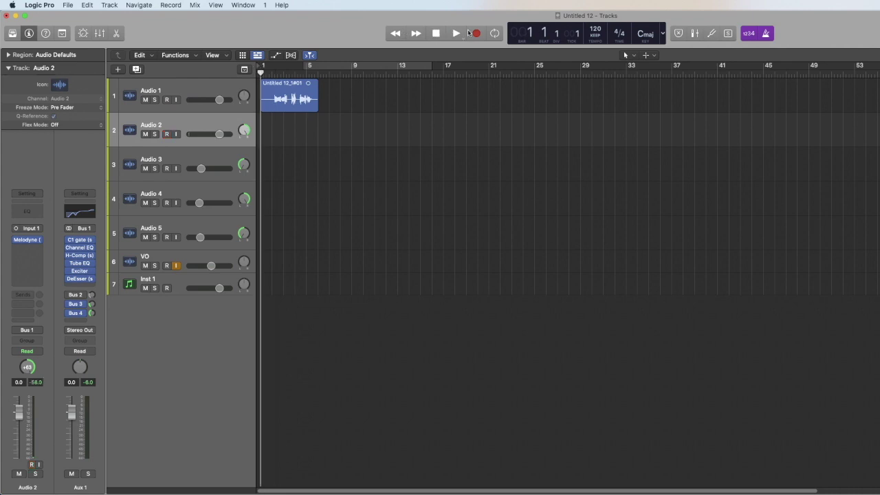
{"action": "left_click", "coordinate": [476, 34]}
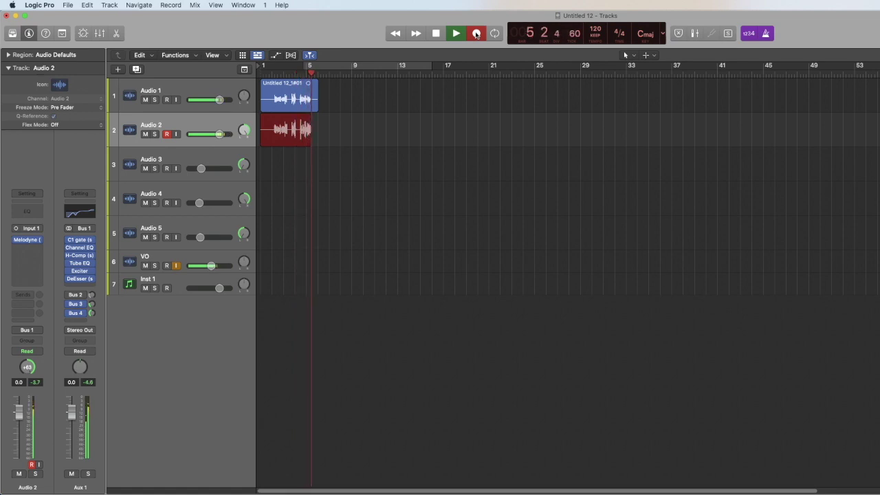
{"action": "left_click", "coordinate": [476, 35]}
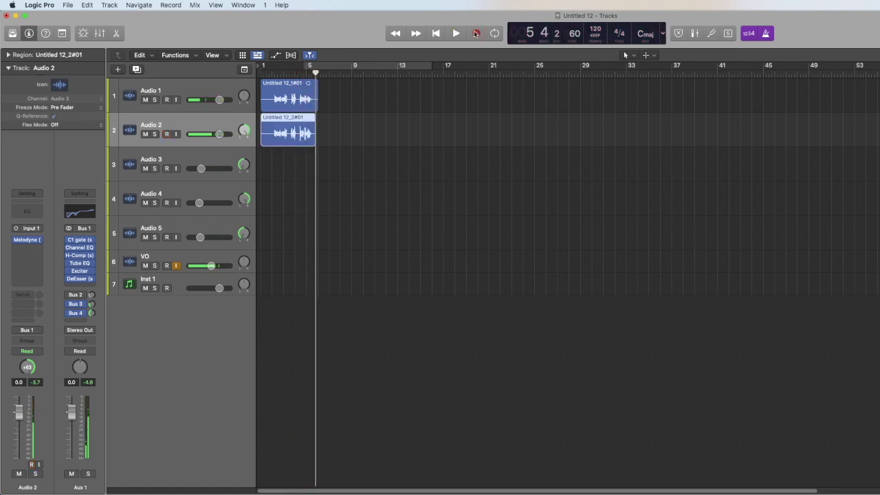
Step: Mute Audio 1 and play the Audio 2 take with its Melodyne editor open
{"action": "left_click", "coordinate": [146, 100]}
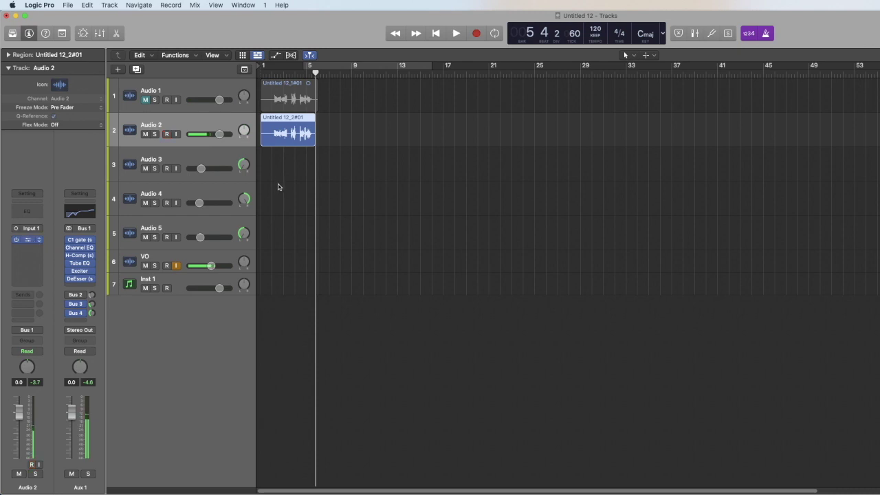
{"action": "key", "text": "space"}
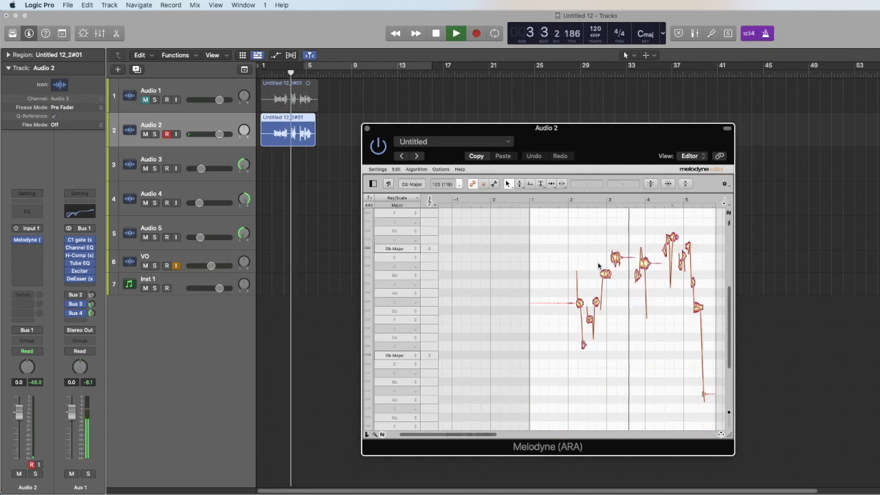
{"action": "key", "text": "space"}
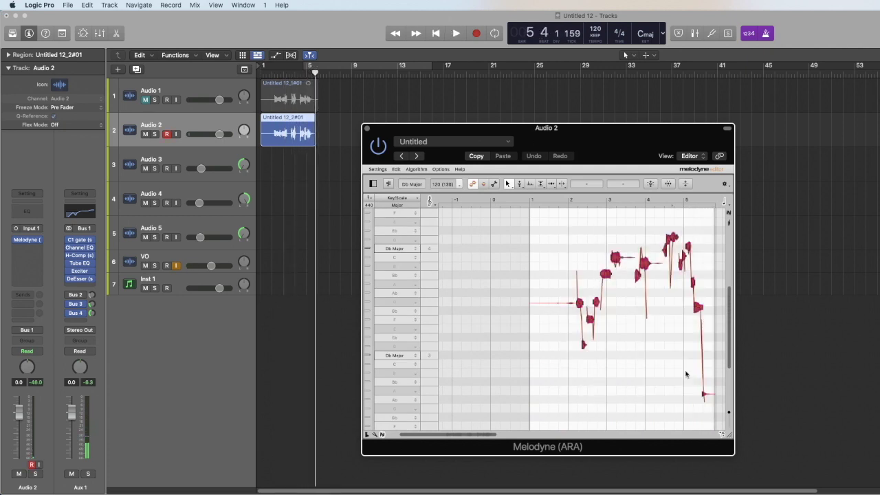
Step: Correct all Audio 2 notes with pitch center and drift at 100%, and reduce their pitch modulation to 50%
{"action": "left_click", "coordinate": [458, 184]}
{"action": "left_click_drag", "start_coordinate": [598, 186], "coordinate": [609, 185]}
{"action": "left_click", "coordinate": [629, 204]}
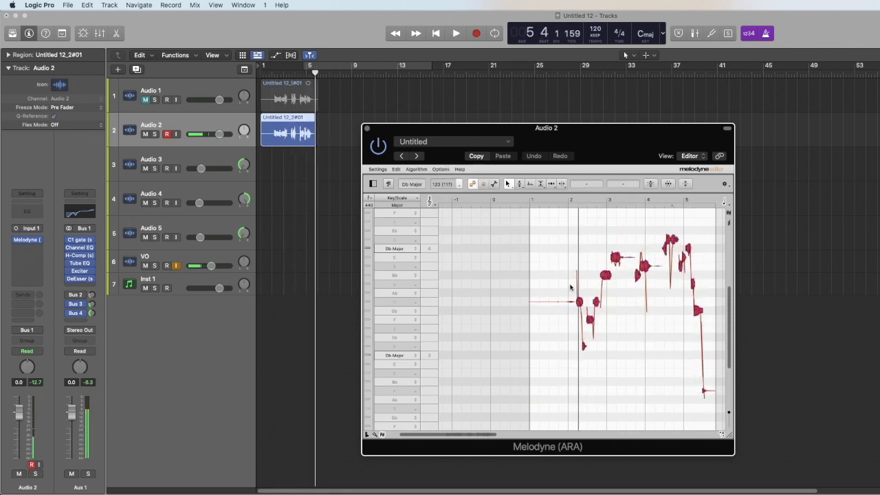
{"action": "left_click", "coordinate": [520, 184]}
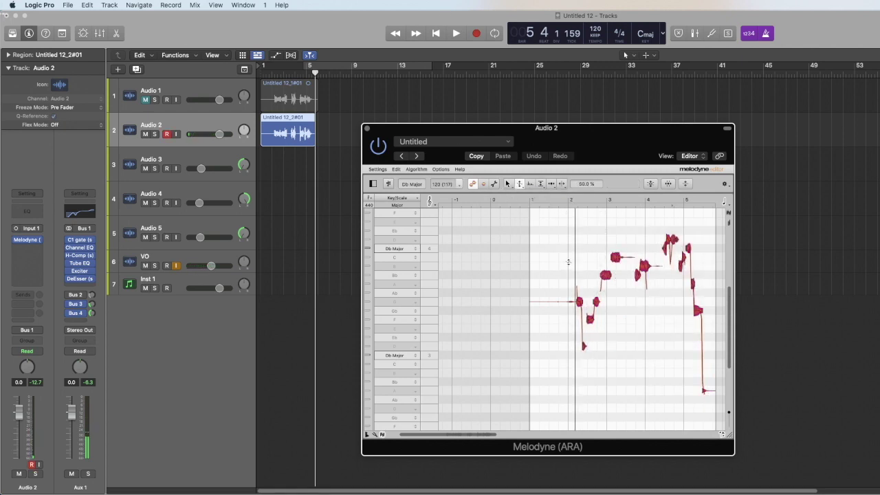
{"action": "left_click", "coordinate": [508, 184]}
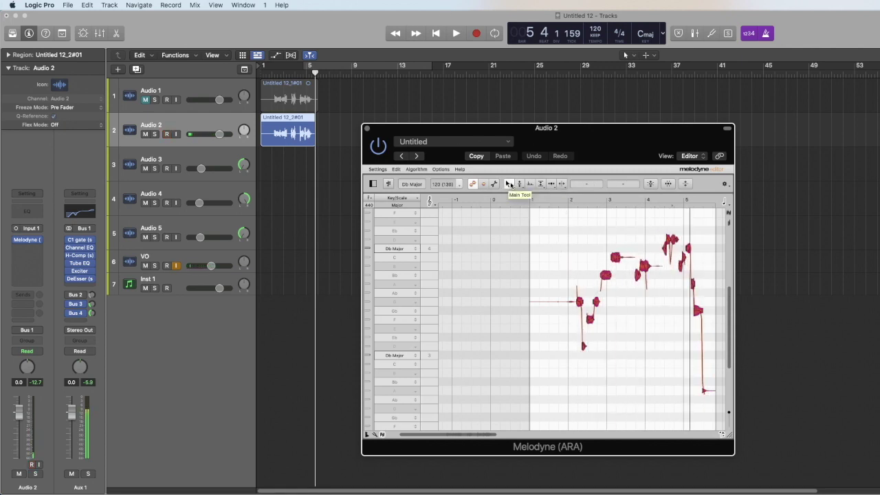
Step: Try raising the G 3 note just before bar 3, and undo the change
{"action": "left_click", "coordinate": [572, 322]}
{"action": "left_click_drag", "start_coordinate": [596, 301], "coordinate": [596, 293]}
{"action": "key", "text": "super+z"}
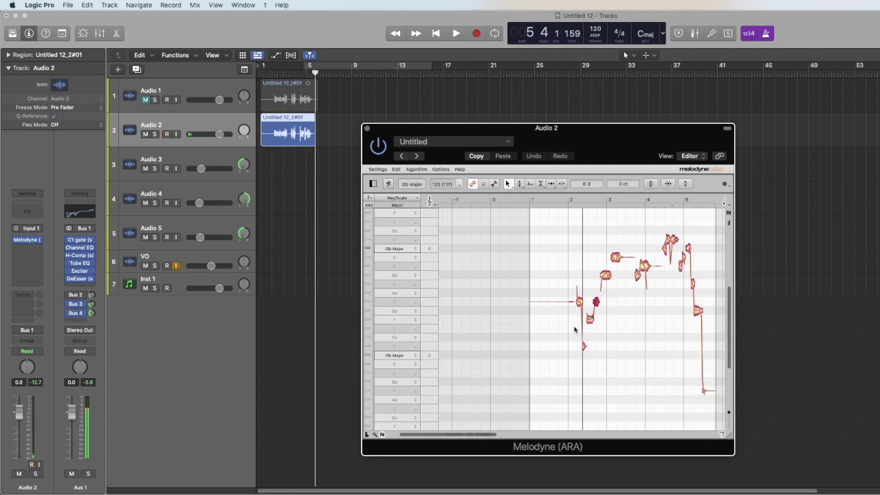
Step: Split the C 4 note just after bar 3 into fragments and lower the middle one to B 3
{"action": "left_click", "coordinate": [612, 254]}
{"action": "left_click", "coordinate": [610, 256]}
{"action": "left_click", "coordinate": [616, 267]}
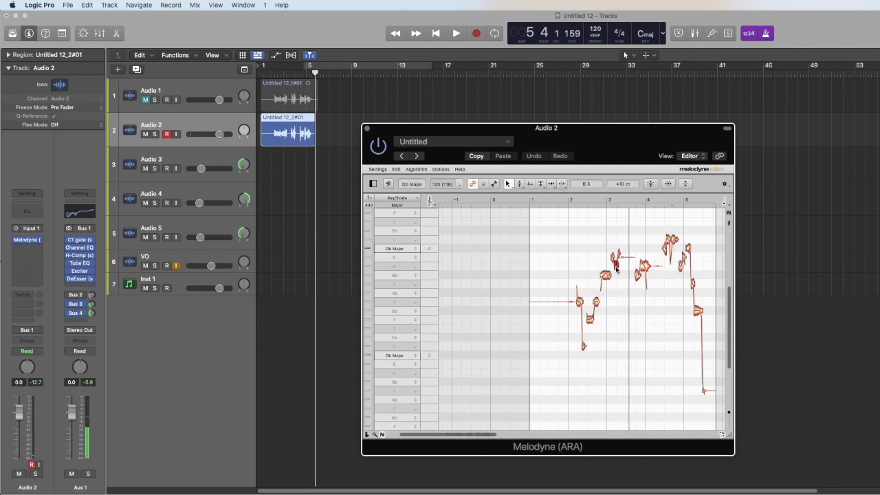
Step: Correct the selected notes after bar 3 with pitch center and pitch drift at 100%
{"action": "left_click", "coordinate": [645, 183]}
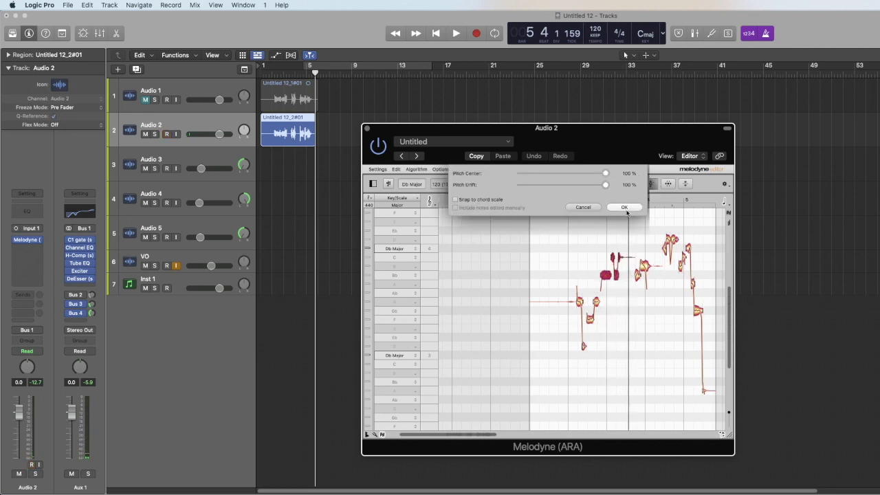
{"action": "left_click", "coordinate": [625, 208]}
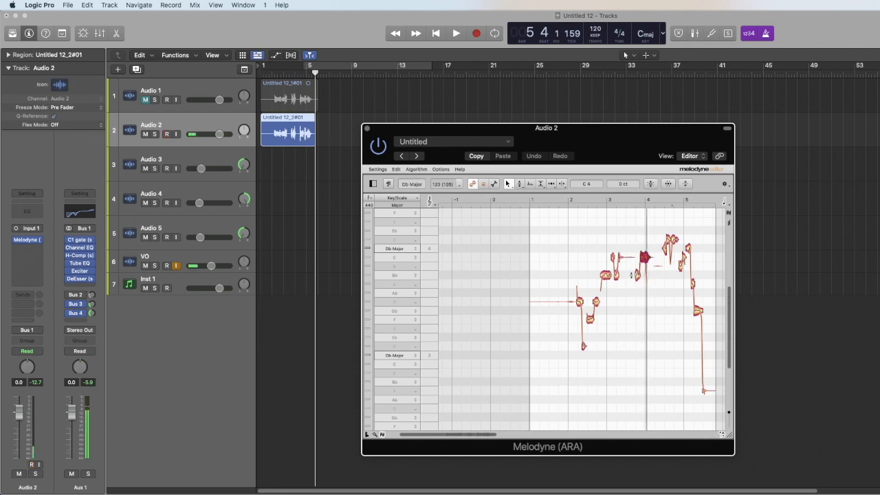
Step: Retune the notes around bar 5 to C 4, Bb 3 and G 3, and delete the trailing low note
{"action": "left_click", "coordinate": [682, 260]}
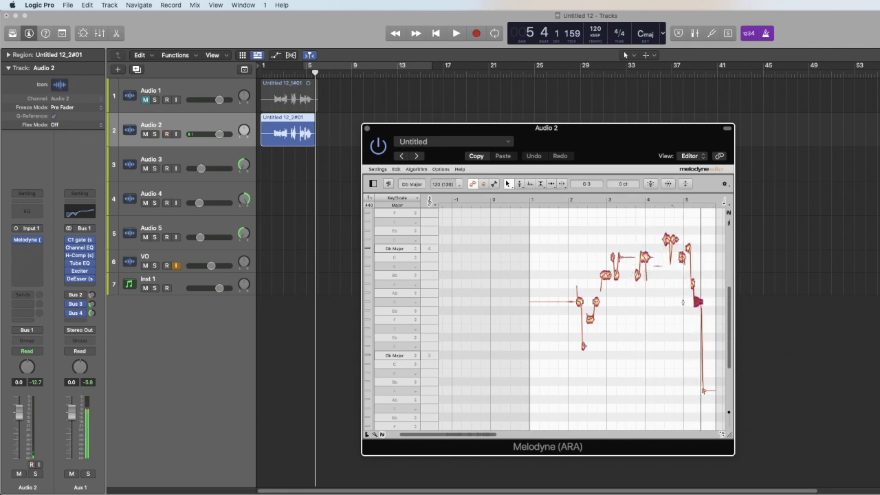
{"action": "key", "text": "Delete"}
{"action": "left_click", "coordinate": [692, 284]}
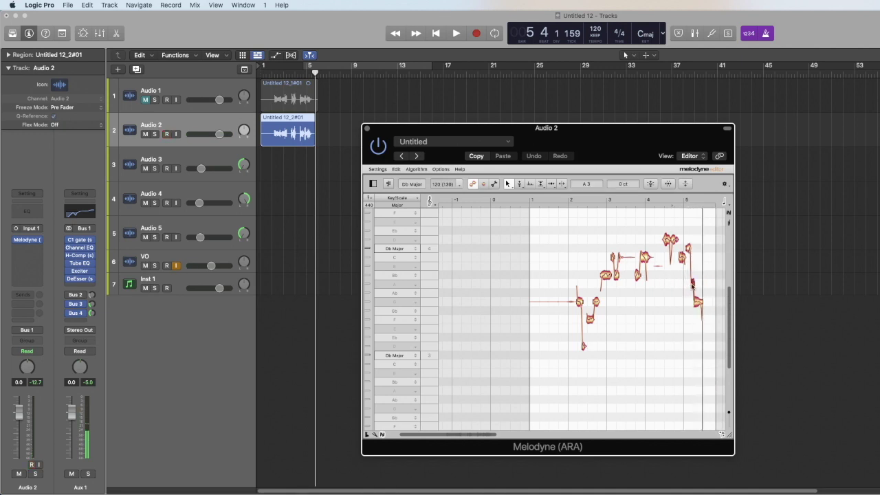
Step: Set the pitch modulation of the last three notes to 76% and close the Melodyne editor
{"action": "left_click_drag", "start_coordinate": [705, 236], "coordinate": [686, 315]}
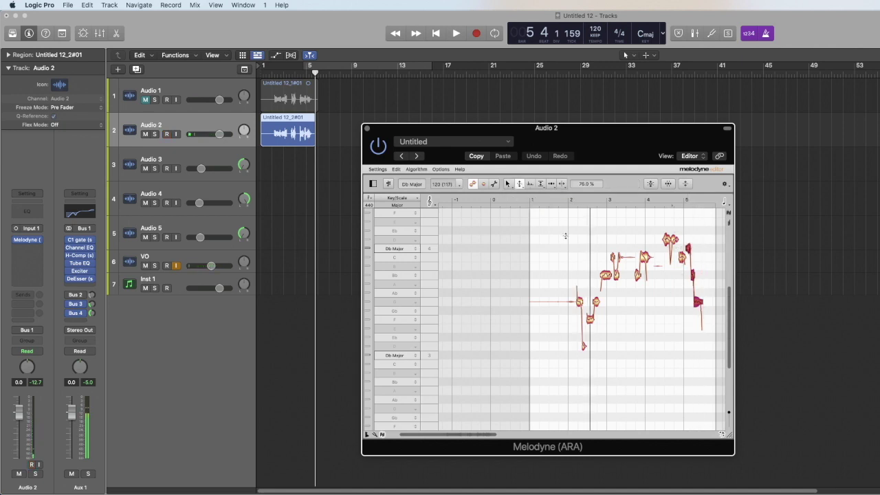
{"action": "left_click", "coordinate": [367, 129]}
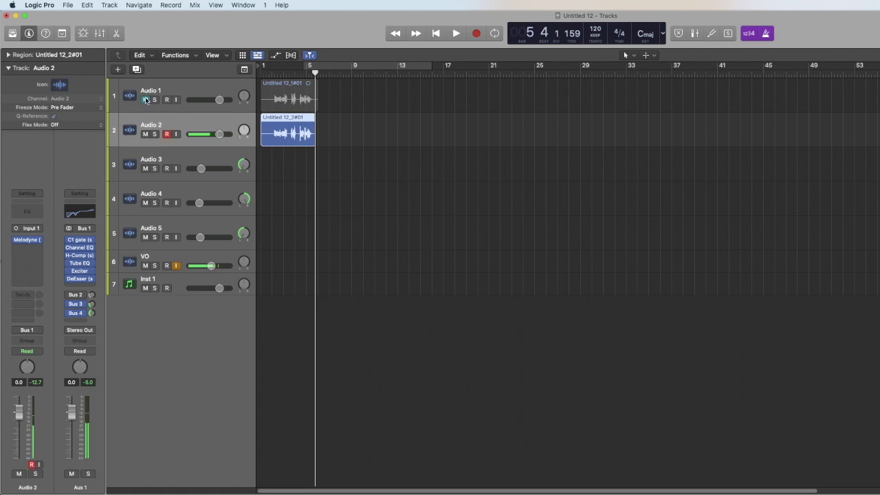
Step: Unmute Audio 1 and play both vocal takes together
{"action": "left_click", "coordinate": [146, 100]}
{"action": "key", "text": "space"}
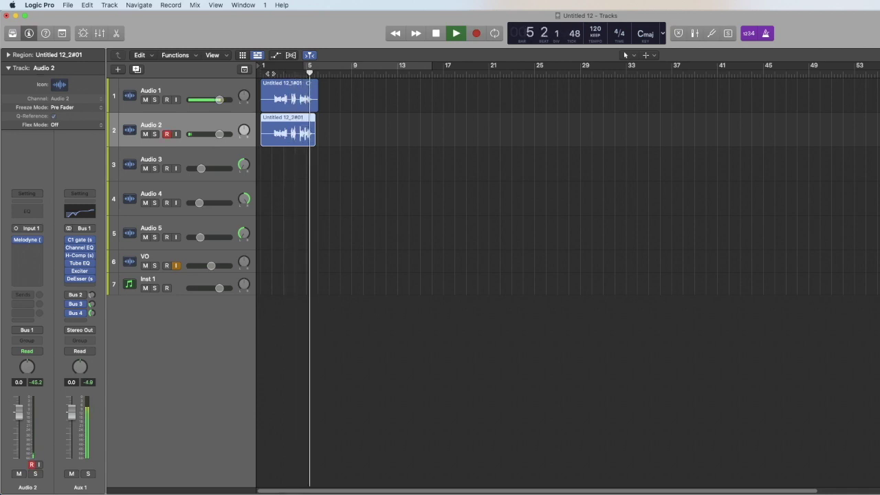
{"action": "key", "text": "space"}
Step: Record a third vocal take on Audio 3 from Input 1, up to bar 5
{"action": "left_click", "coordinate": [176, 157]}
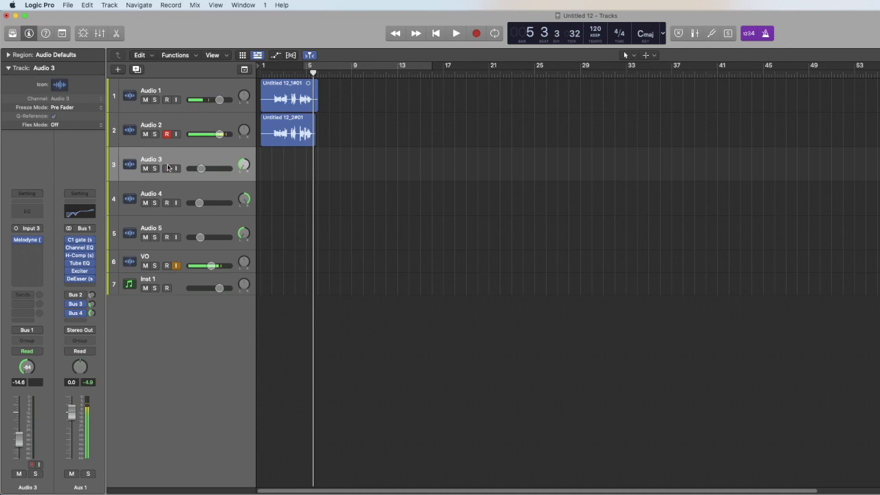
{"action": "key", "text": "r"}
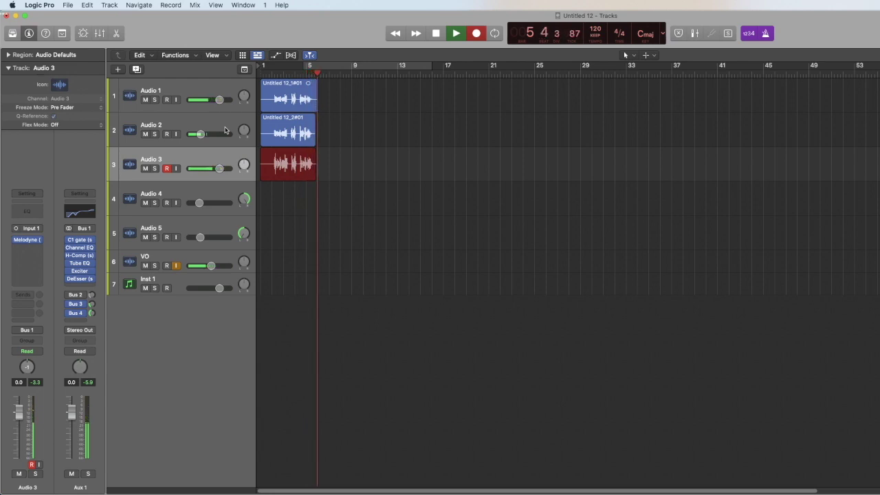
{"action": "key", "text": "space"}
Step: Open Melodyne on Audio 3 and play its take with Audio 1 and Audio 2 muted
{"action": "left_click", "coordinate": [30, 242]}
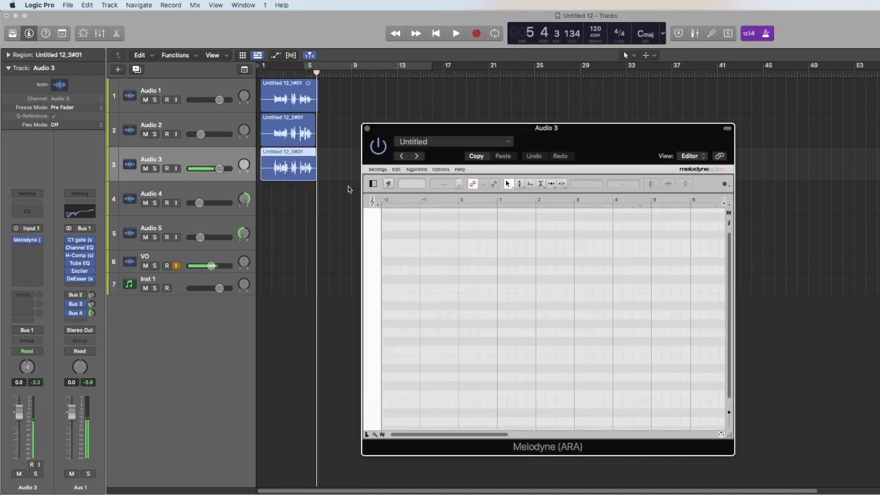
{"action": "left_click", "coordinate": [149, 135]}
{"action": "left_click", "coordinate": [146, 100]}
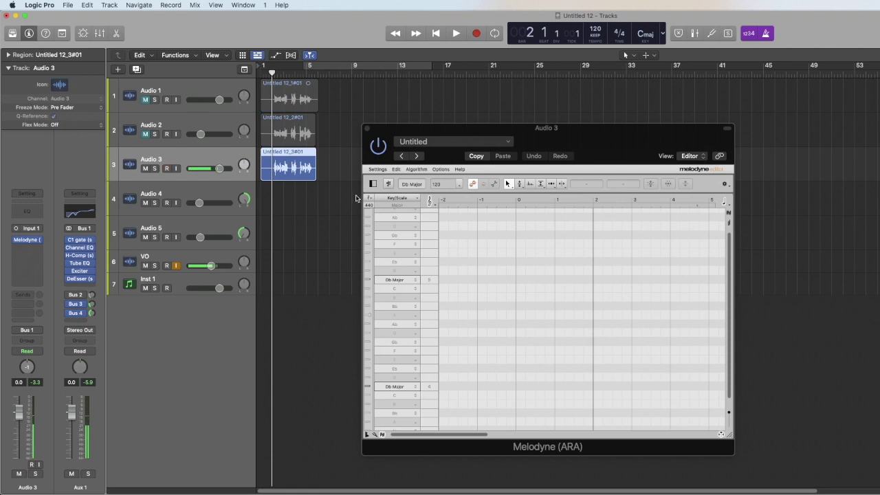
{"action": "key", "text": "space"}
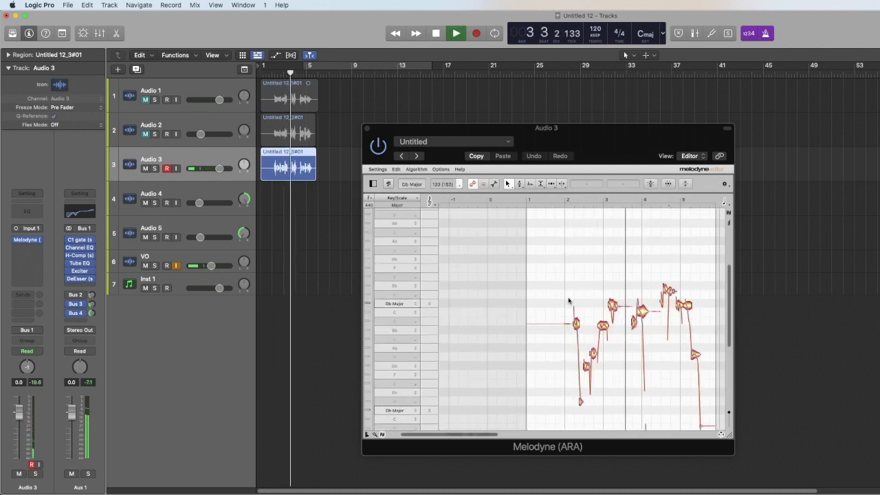
Step: Select all notes of the Audio 3 take and apply Melodyne's pitch correction to them
{"action": "left_click", "coordinate": [563, 309]}
{"action": "key", "text": "super+a"}
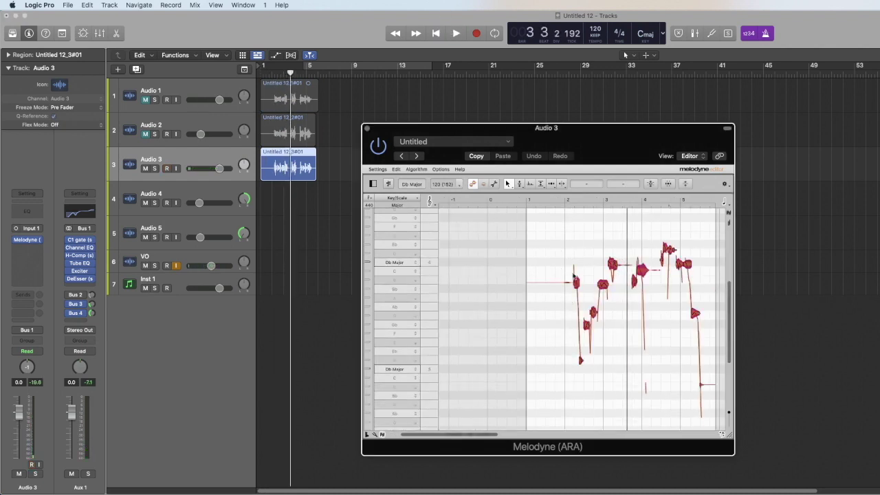
{"action": "left_click", "coordinate": [651, 184]}
{"action": "left_click", "coordinate": [623, 207]}
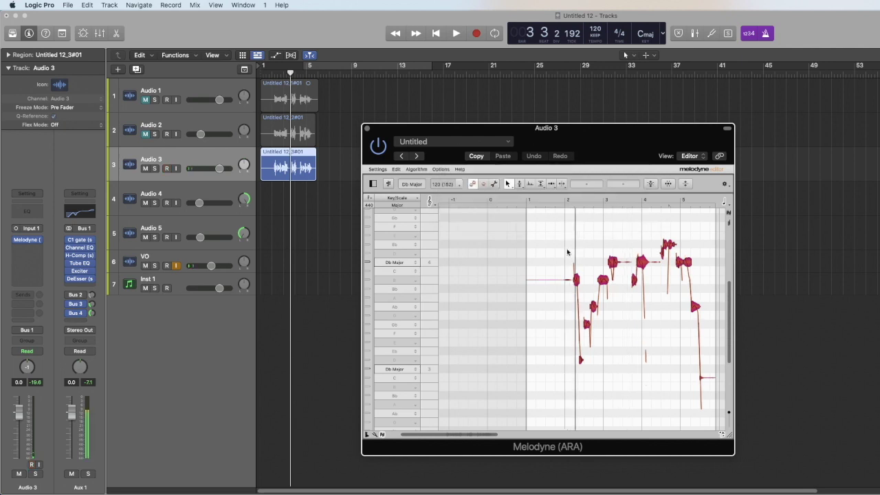
Step: Lower the first note after bar 2 to Ab 3 and audition the notes near bar 5
{"action": "left_click", "coordinate": [577, 288]}
{"action": "left_click", "coordinate": [581, 302]}
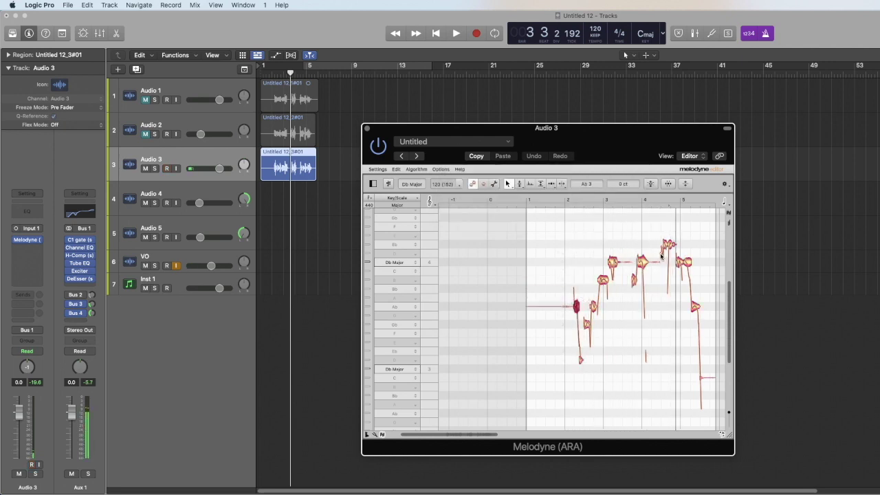
{"action": "left_click", "coordinate": [686, 268]}
Step: Select all Audio 3 notes and reduce their pitch modulation to 89%
{"action": "left_click_drag", "start_coordinate": [558, 229], "coordinate": [709, 408]}
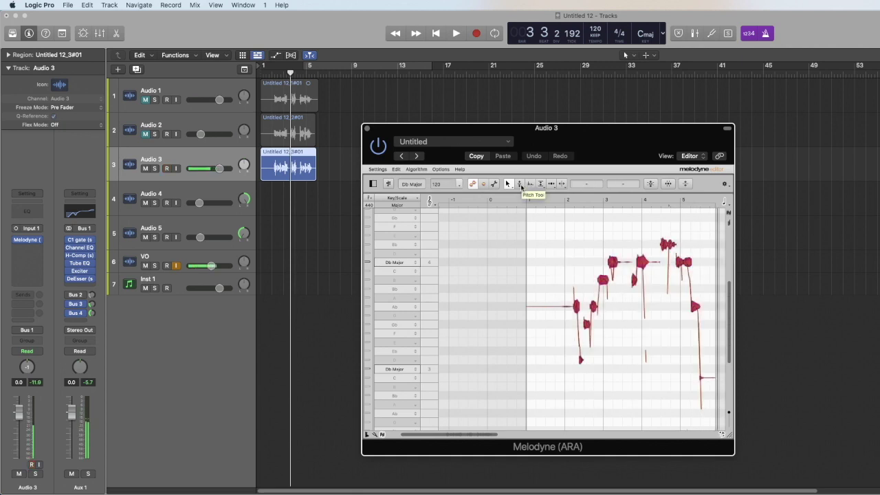
{"action": "left_click", "coordinate": [520, 185]}
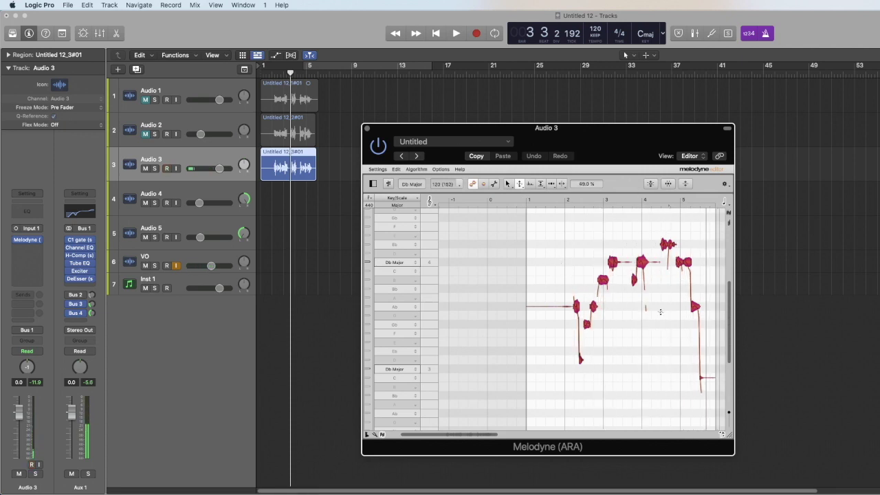
Step: Split the Db 4 note at bar 5 with the Note Separation tool and lower its second part
{"action": "left_click", "coordinate": [563, 184]}
{"action": "left_click", "coordinate": [674, 292]}
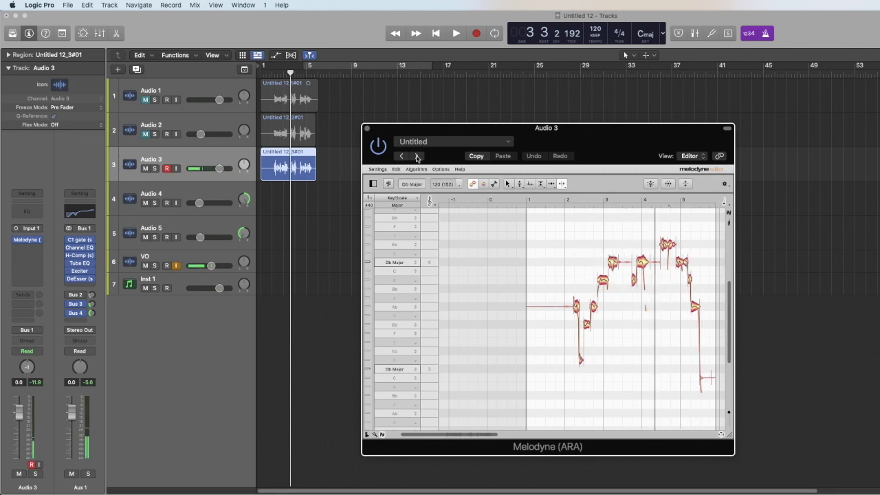
Step: Close the Melodyne editor, unmute Audio 1 and Audio 2, and play all three vocal takes together
{"action": "left_click", "coordinate": [366, 129]}
{"action": "left_click", "coordinate": [146, 134]}
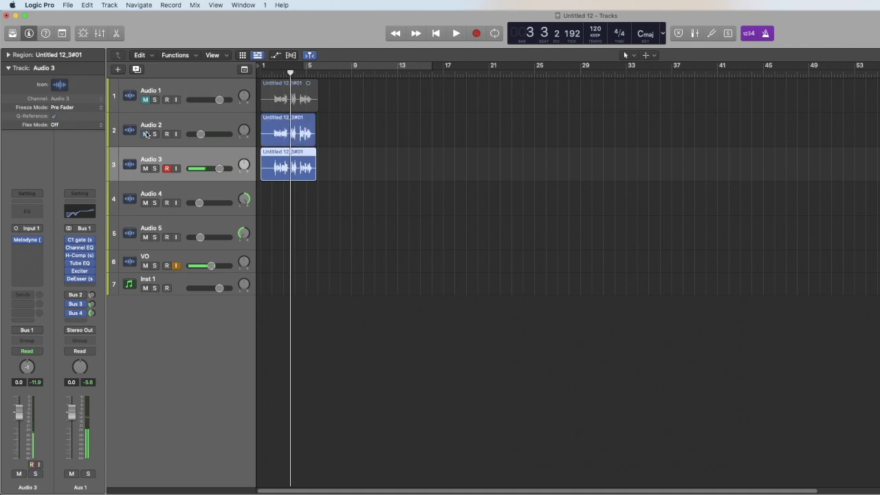
{"action": "left_click", "coordinate": [145, 100]}
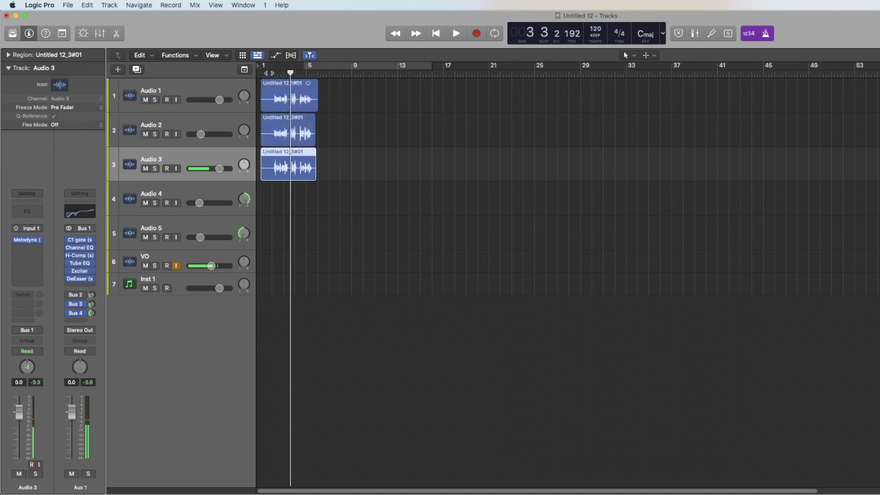
{"action": "key", "text": "space"}
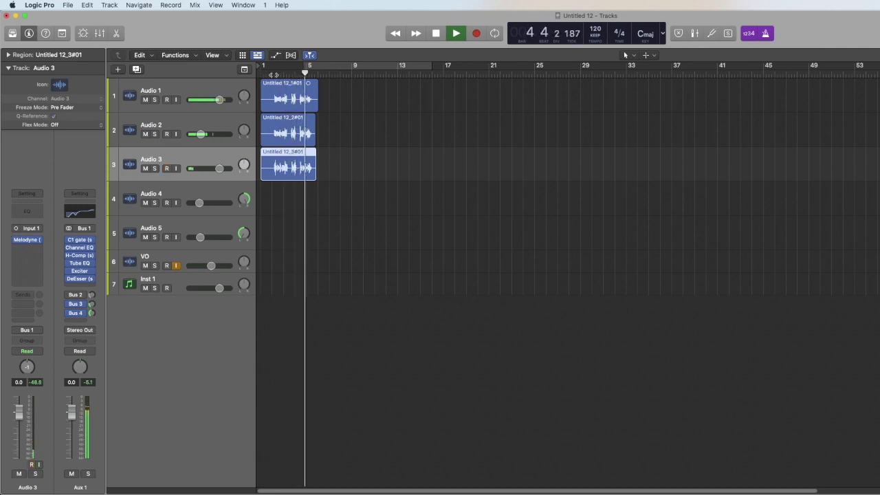
{"action": "key", "text": "space"}
Step: Pan Audio 2 to the left and Audio 3 right to +63, and audition the stacked vocals
{"action": "left_click_drag", "start_coordinate": [244, 130], "coordinate": [243, 118]}
{"action": "left_click_drag", "start_coordinate": [244, 165], "coordinate": [246, 170]}
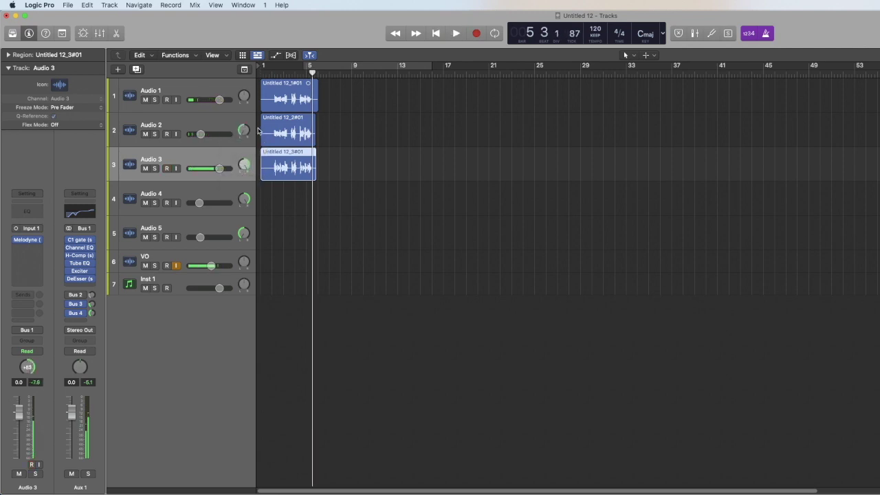
{"action": "key", "text": "space"}
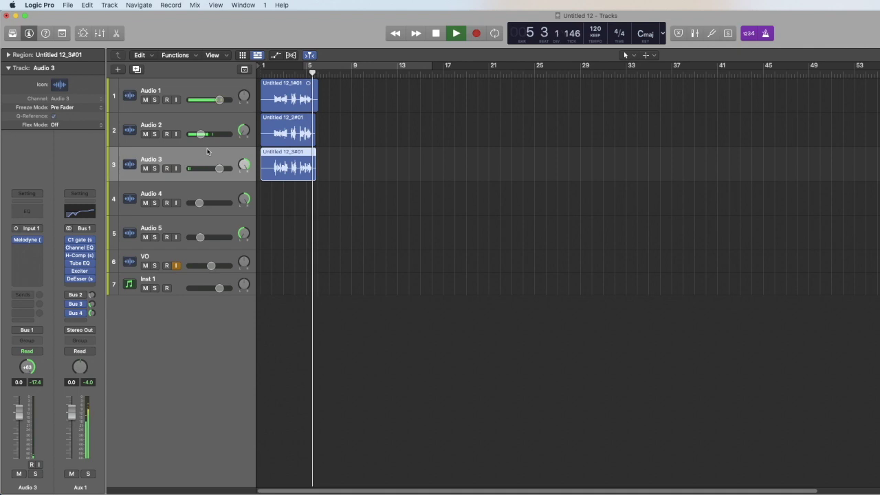
{"action": "key", "text": "space"}
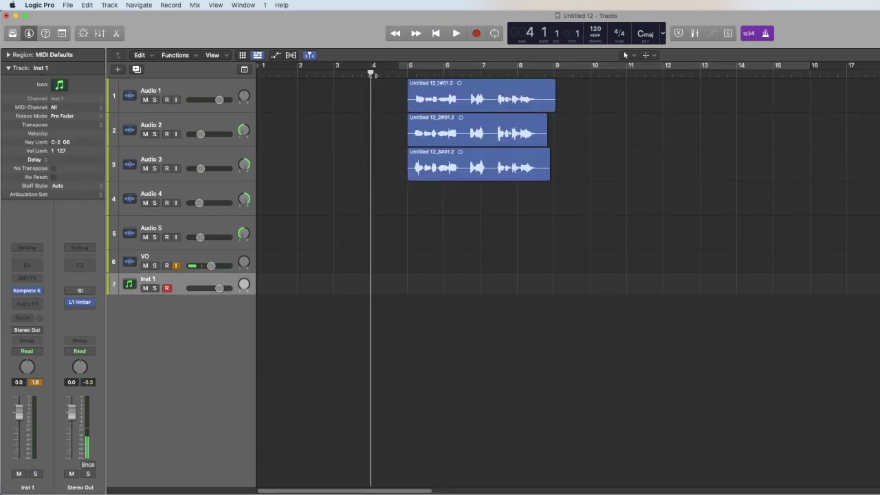
Step: Record a MIDI drum part on Inst 1 from bar 4 until past the end of the vocal regions
{"action": "key", "text": "r"}
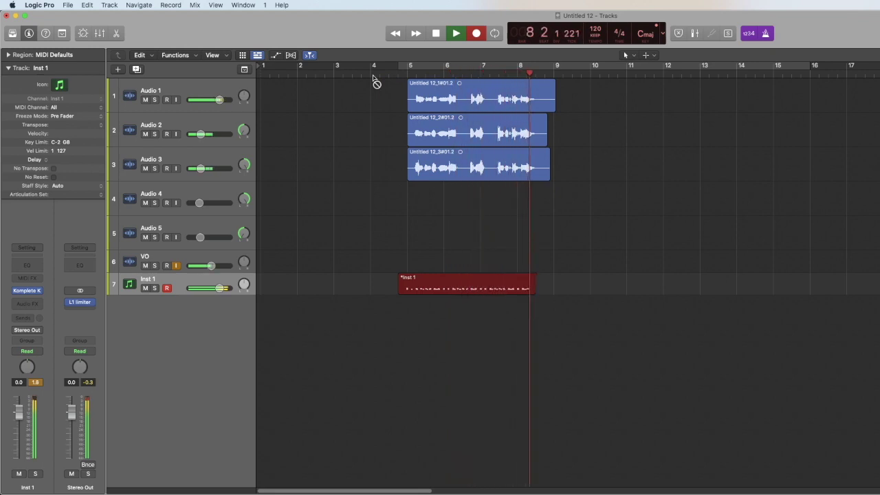
{"action": "key", "text": "shift+r"}
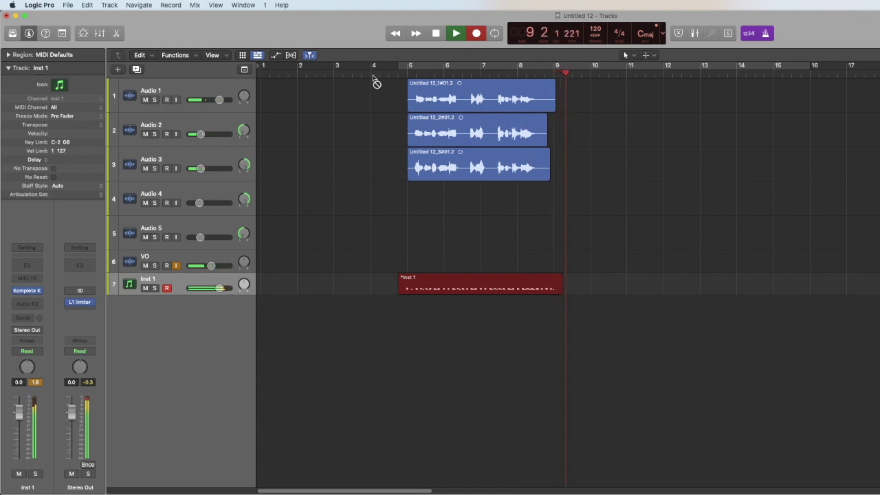
{"action": "key", "text": "space"}
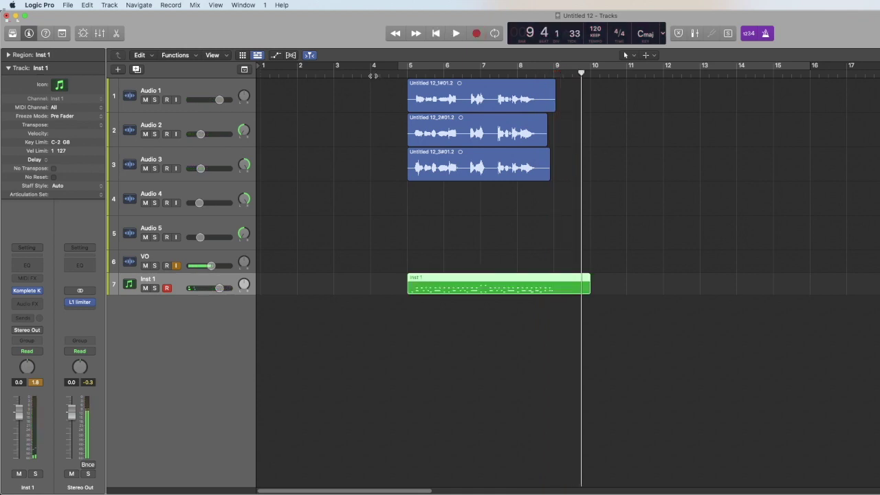
Step: Open the recorded Inst 1 region in the Piano Roll and play through it to check its ending
{"action": "double_click", "coordinate": [460, 289]}
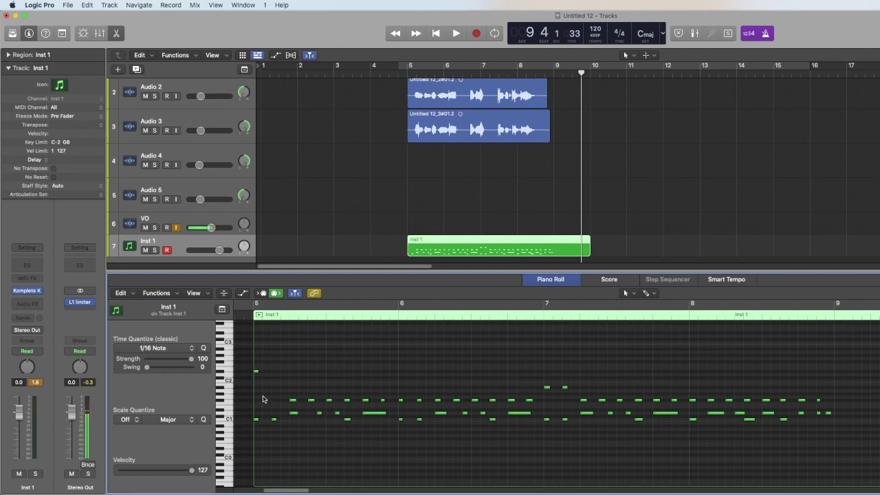
{"action": "key", "text": "shift+Return"}
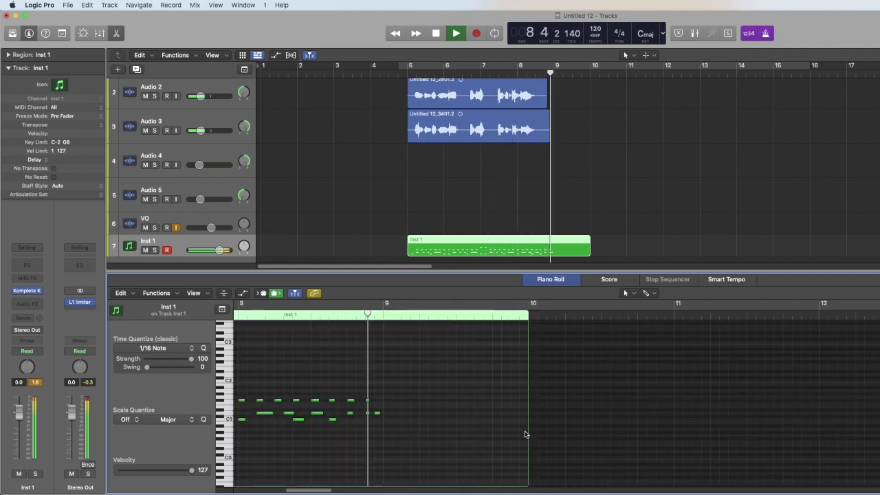
{"action": "key", "text": "space"}
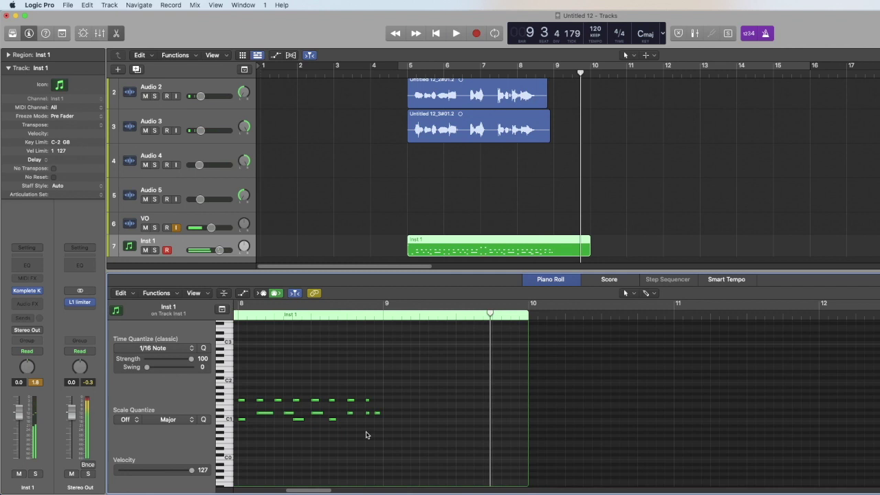
Step: Copy the last D1 note to C1 at bar 9 and audition the ending
{"action": "left_click", "coordinate": [375, 412]}
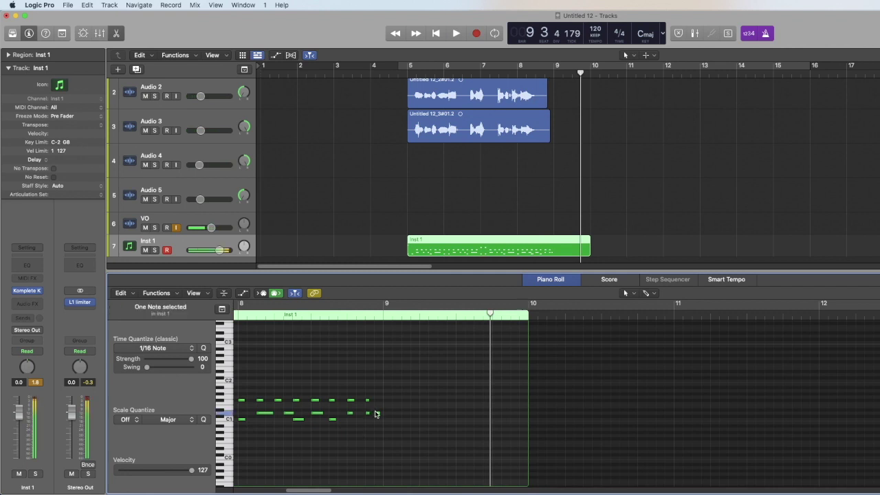
{"action": "mouse_move", "coordinate": [377, 415]}
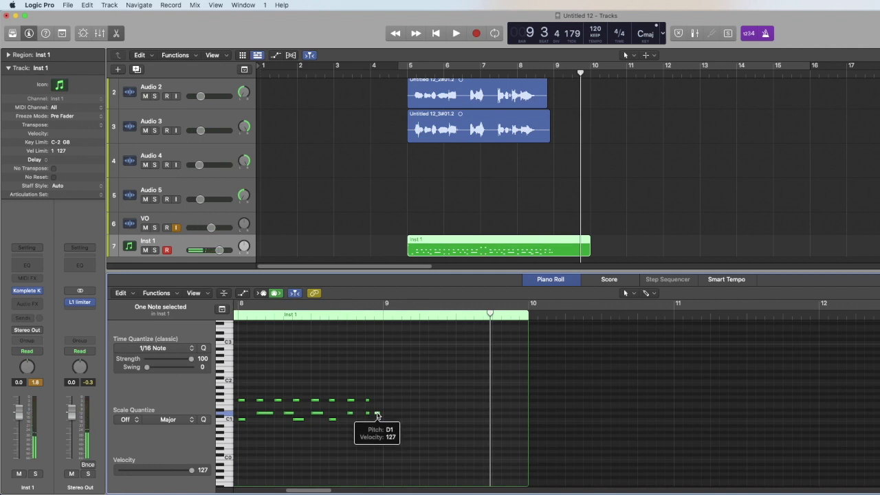
{"action": "left_click_drag", "start_coordinate": [377, 415], "coordinate": [386, 421]}
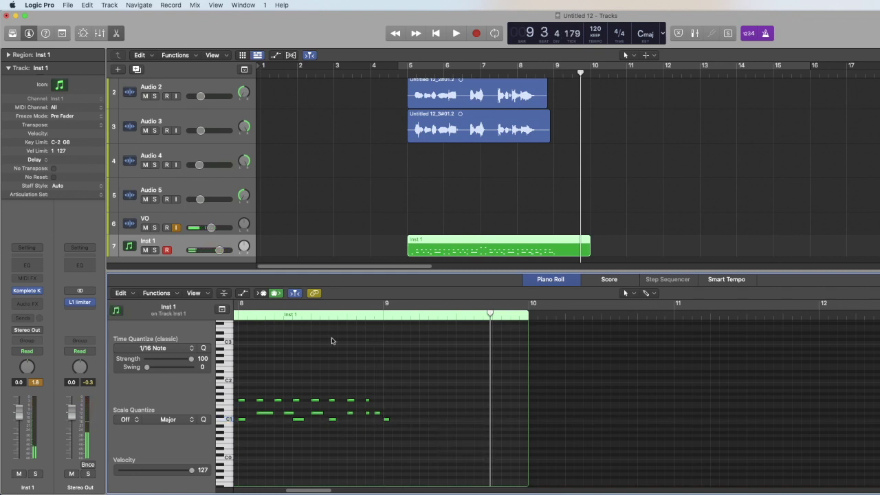
{"action": "left_click", "coordinate": [327, 315]}
{"action": "key", "text": "space"}
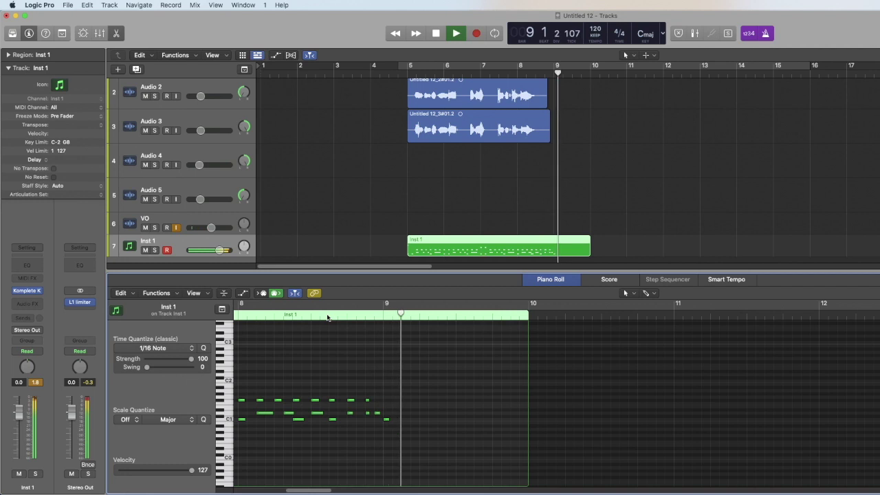
{"action": "key", "text": "space"}
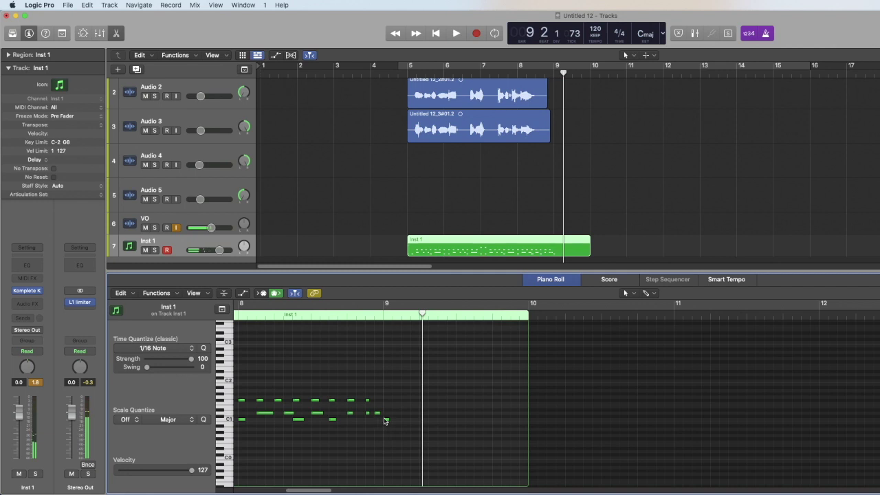
Step: Copy the C1 note at bar 9 up to C#2 and play back the ending
{"action": "left_click_drag", "start_coordinate": [386, 420], "coordinate": [386, 380]}
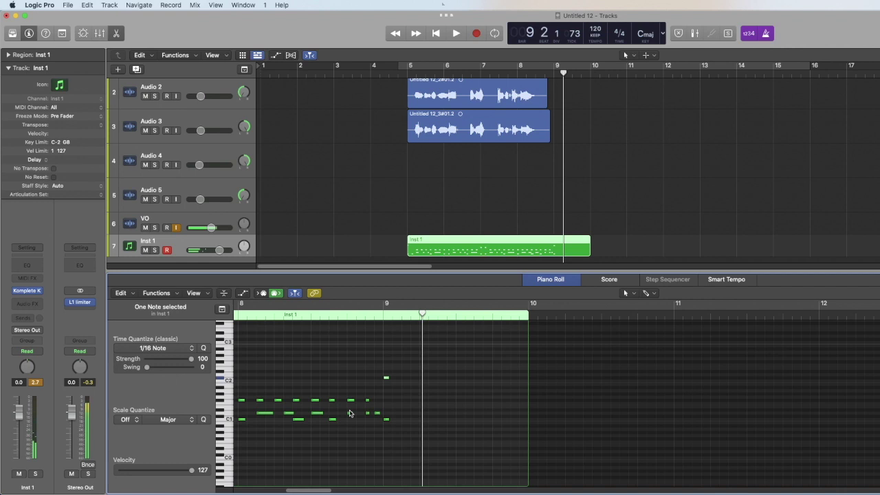
{"action": "key", "text": "space"}
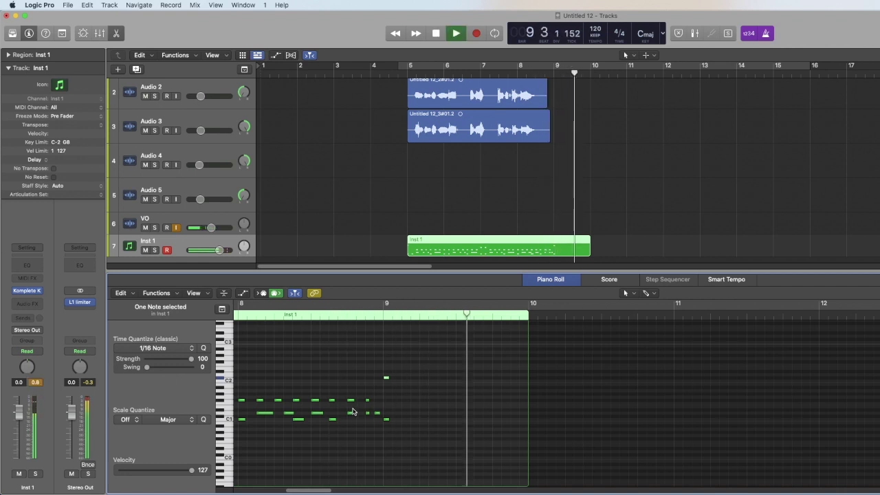
{"action": "key", "text": "space"}
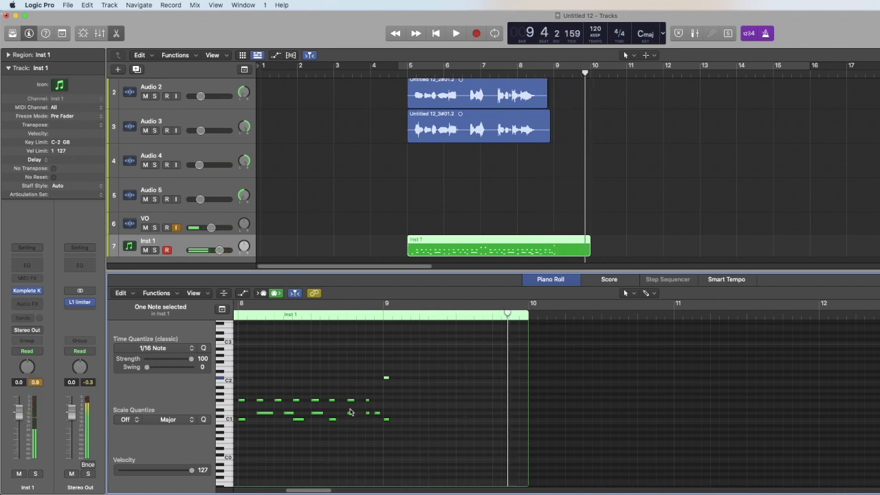
Step: Play from bar 5 and lower the region's opening high note to C#2, auditioning the change
{"action": "left_click", "coordinate": [406, 68]}
{"action": "key", "text": "space"}
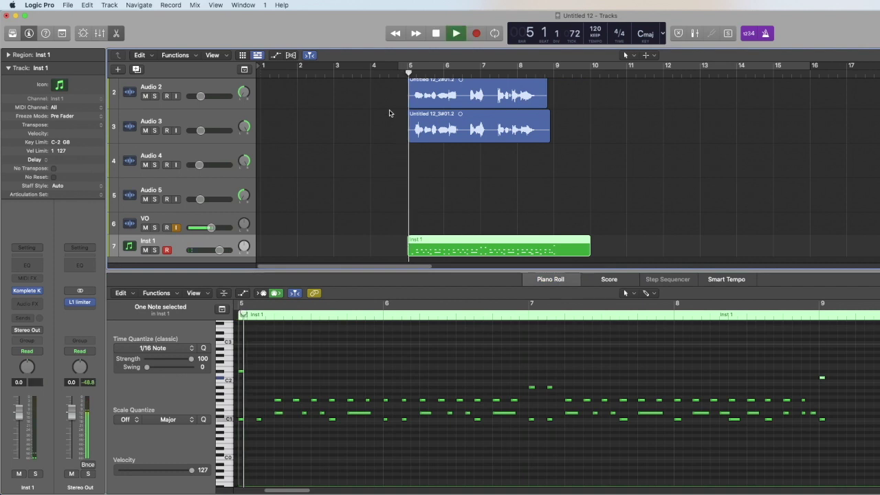
{"action": "key", "text": "space"}
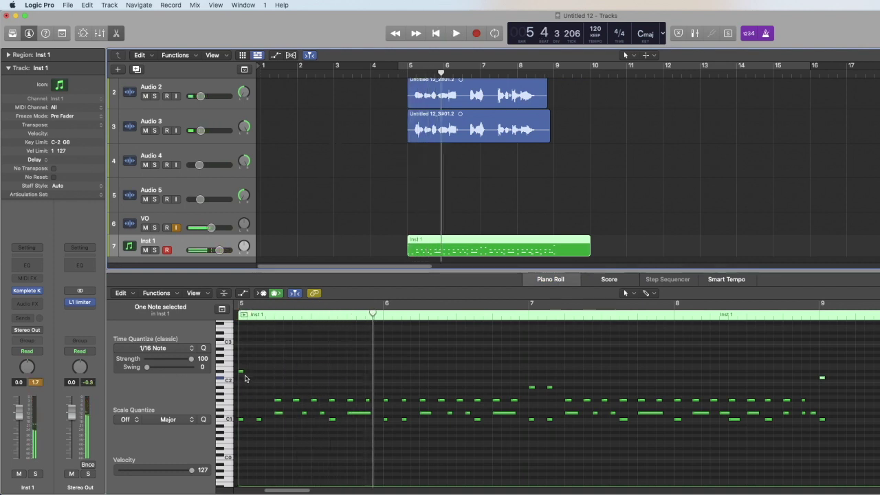
{"action": "left_click_drag", "start_coordinate": [241, 374], "coordinate": [242, 378]}
{"action": "key", "text": "space"}
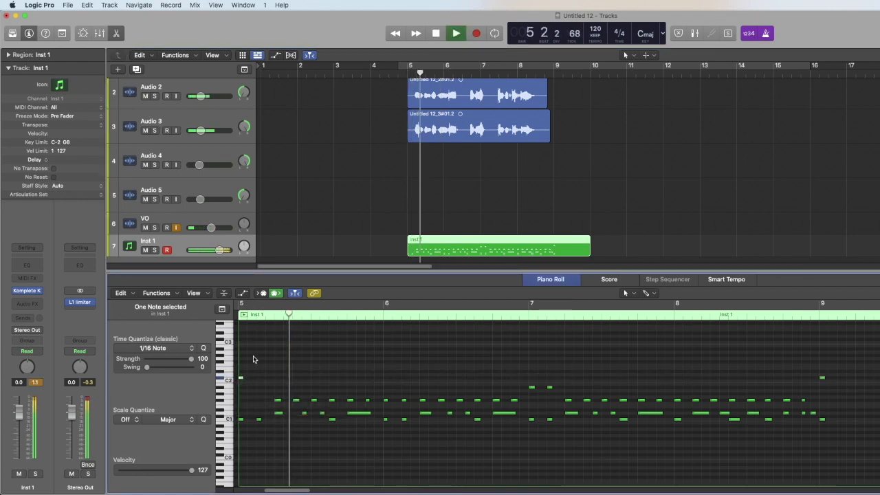
{"action": "key", "text": "space"}
Step: Delete the second pair of high and low notes just after bar 7 and audition the result
{"action": "key", "text": "space"}
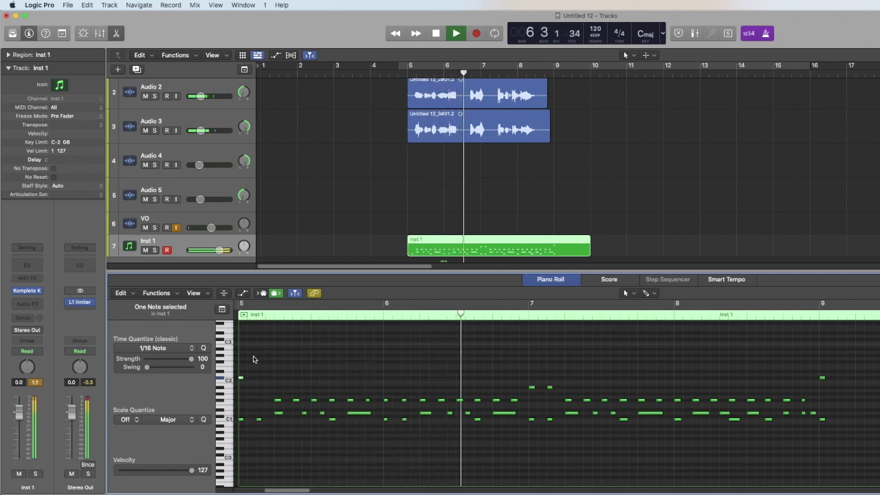
{"action": "key", "text": "space"}
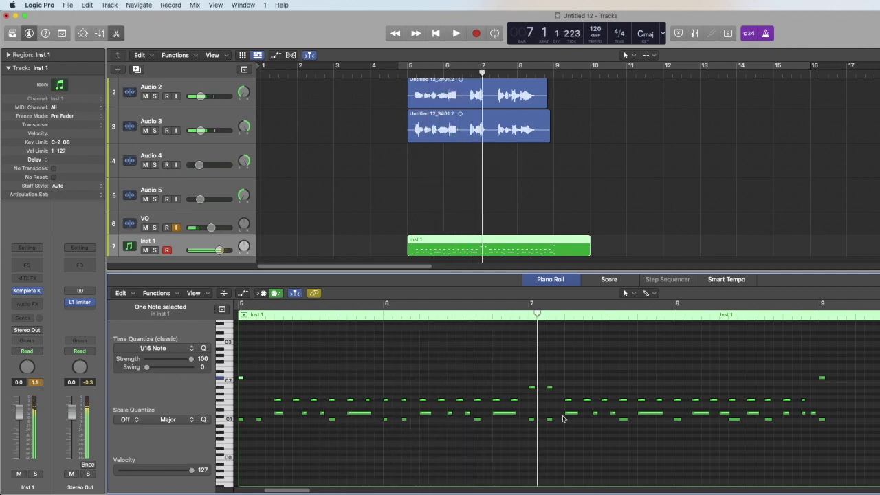
{"action": "left_click_drag", "start_coordinate": [547, 369], "coordinate": [545, 431]}
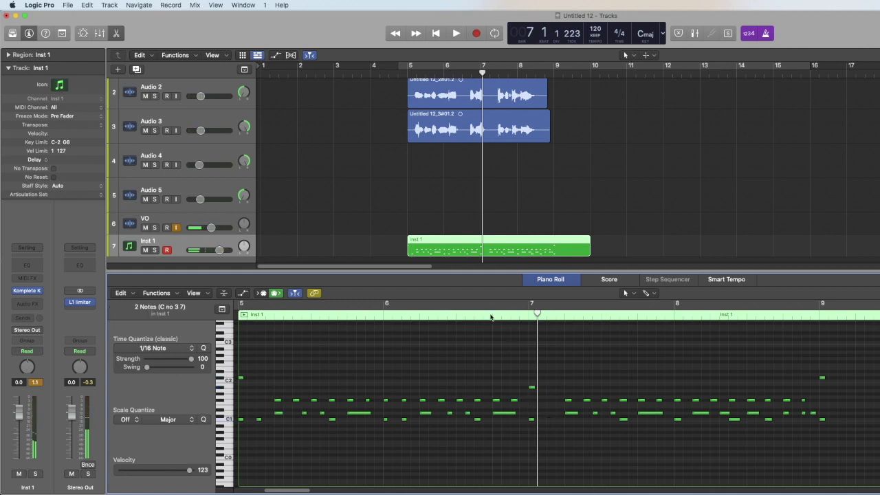
{"action": "key", "text": "space"}
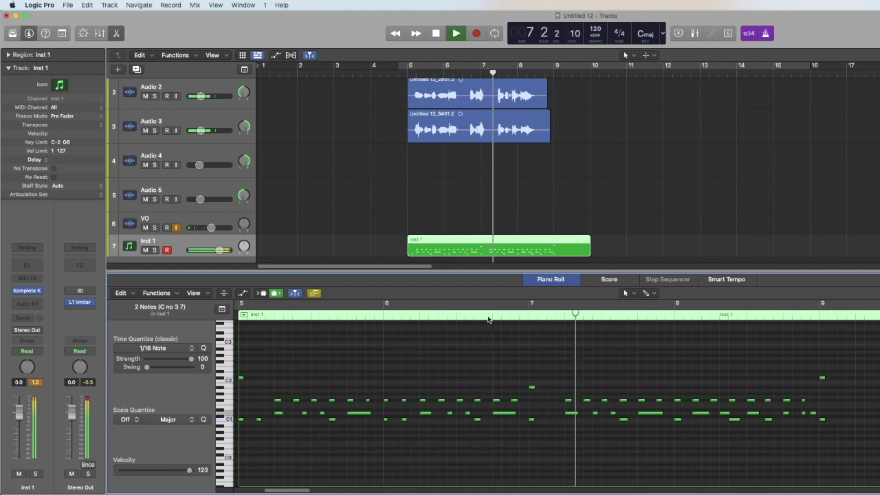
{"action": "key", "text": "space"}
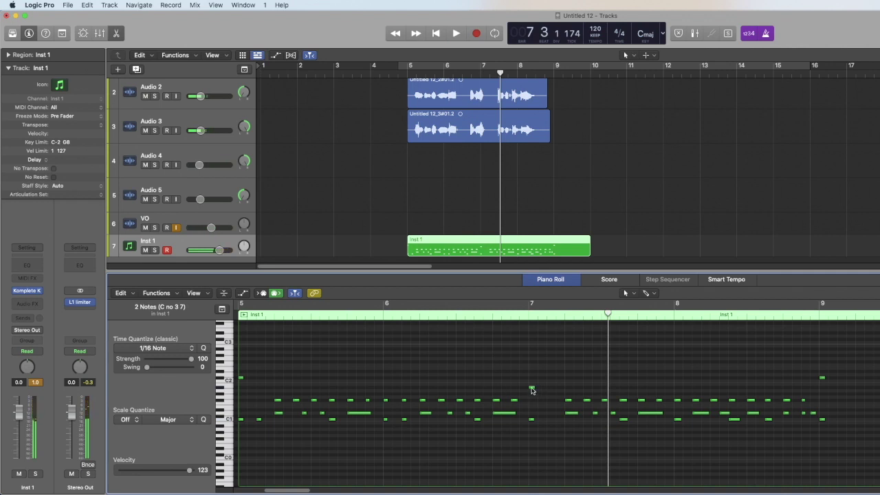
Step: Copy the high note at bar 7 down to F#1, move it about an eighth note after the bar line, and audition it
{"action": "left_click_drag", "start_coordinate": [532, 390], "coordinate": [540, 402]}
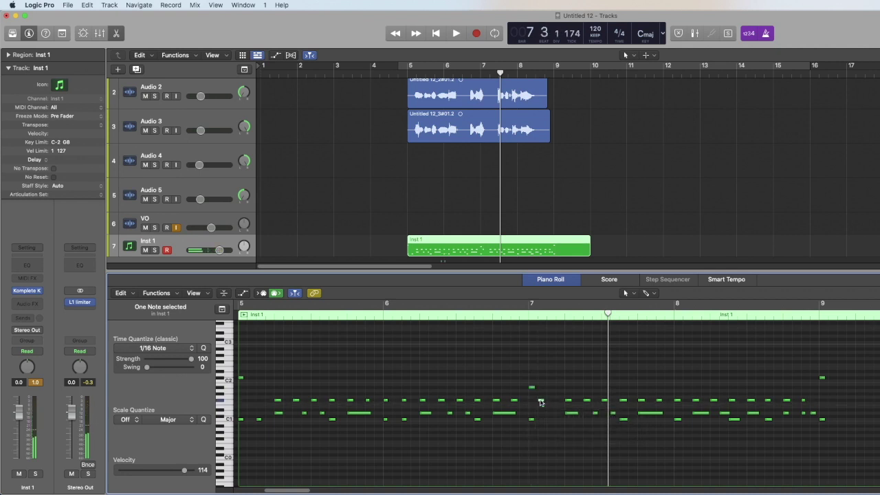
{"action": "key", "text": "space"}
{"action": "key", "text": "space"}
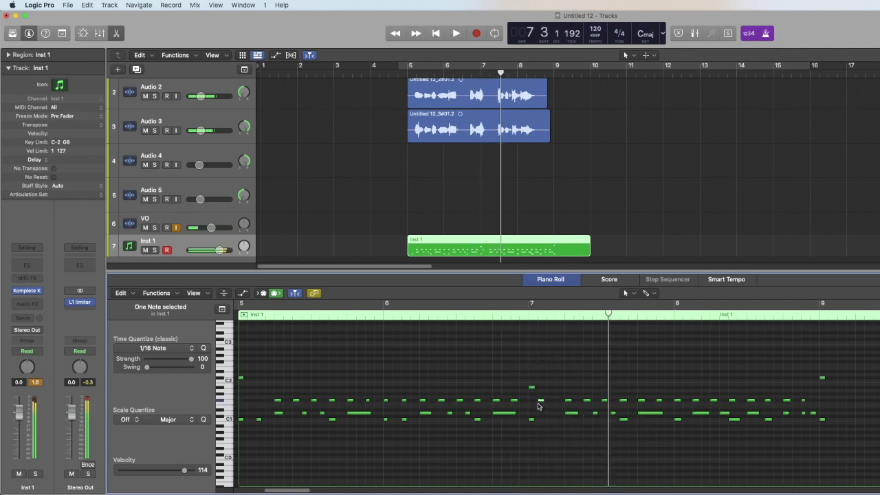
{"action": "left_click_drag", "start_coordinate": [540, 403], "coordinate": [547, 404]}
{"action": "key", "text": "space"}
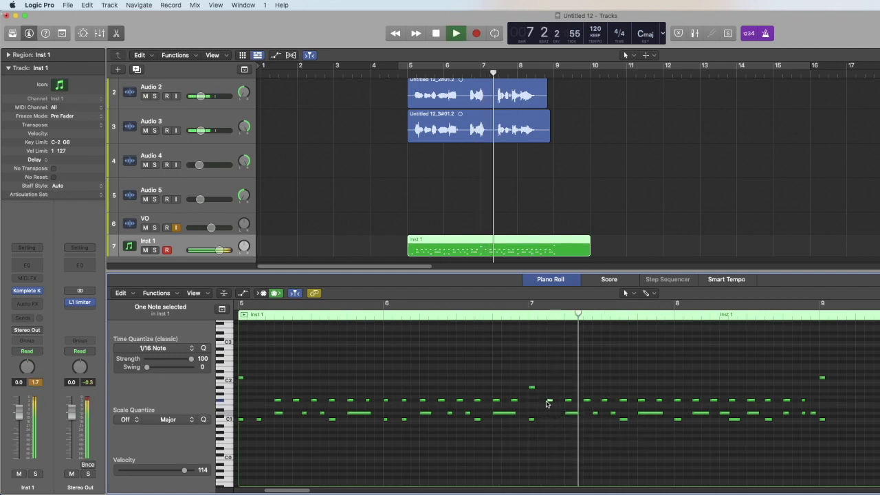
{"action": "key", "text": "space"}
Step: Duplicate the new F#1 note about a sixteenth note further along the same pitch and listen to it
{"action": "left_click_drag", "start_coordinate": [550, 404], "coordinate": [559, 402]}
{"action": "key", "text": "space"}
{"action": "key", "text": "space"}
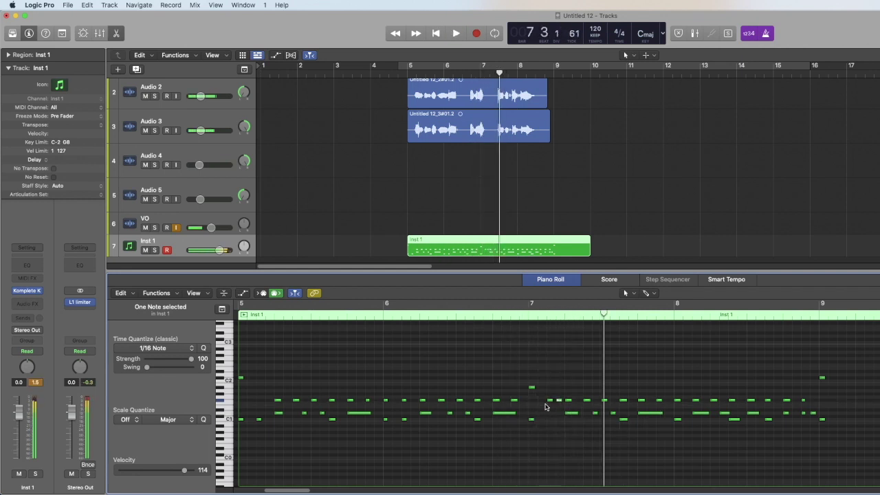
Step: Shorten the first added F#1 note after bar 7 and copy it right behind itself as a fast roll, checking by playback
{"action": "left_click_drag", "start_coordinate": [553, 400], "coordinate": [550, 401]}
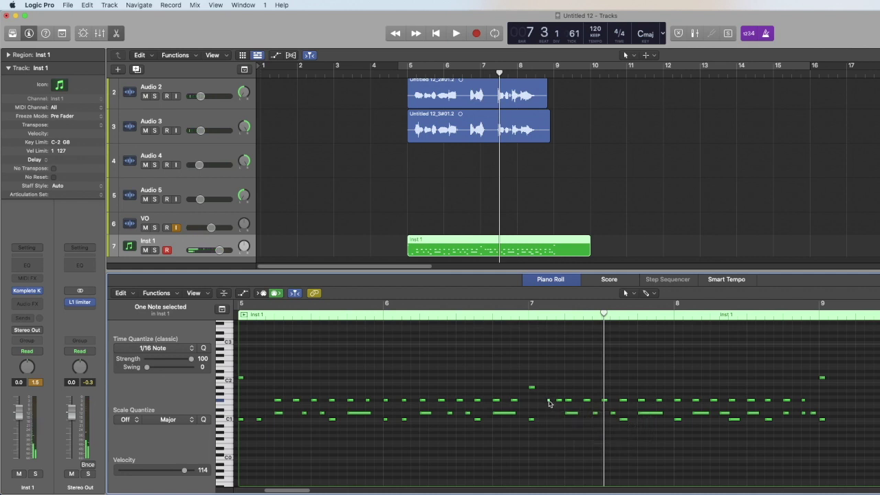
{"action": "left_click_drag", "start_coordinate": [550, 403], "coordinate": [553, 404]}
{"action": "key", "text": "space"}
{"action": "key", "text": "space"}
{"action": "key", "text": "space"}
{"action": "key", "text": "space"}
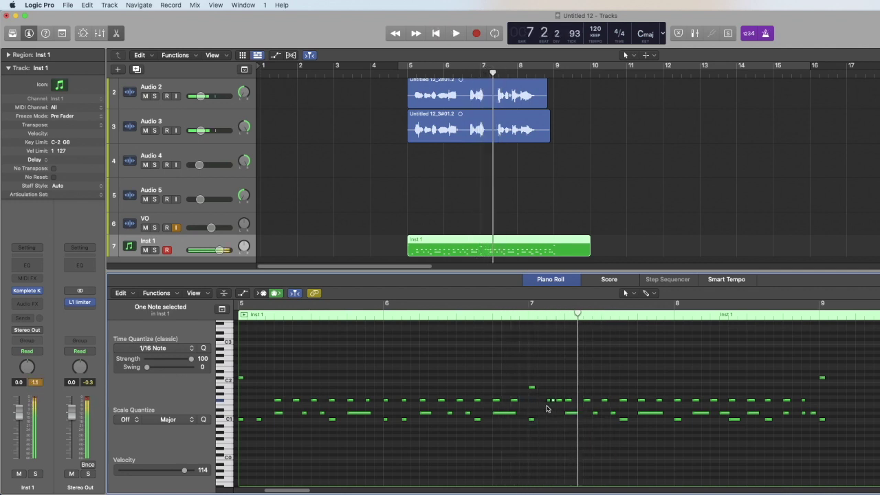
Step: Raise the F#1 note following the roll after bar 7 to A#1 and play back the part
{"action": "left_click_drag", "start_coordinate": [569, 402], "coordinate": [568, 388]}
{"action": "key", "text": "space"}
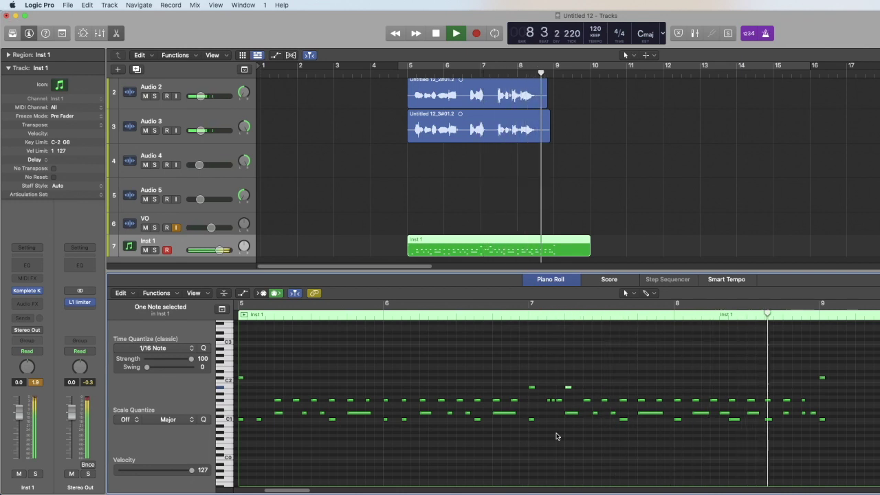
Step: Play the arrangement from bar 5 through bar 9 to check the edited drum part against the vocals
{"action": "key", "text": "space"}
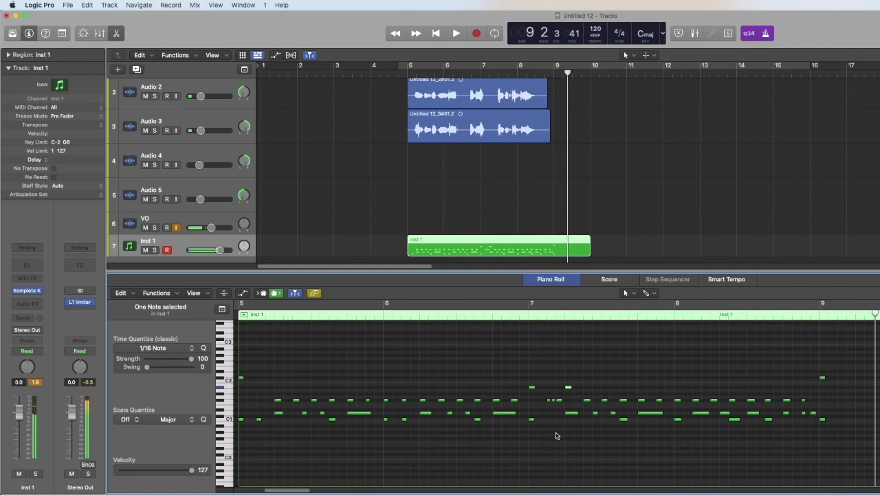
{"action": "key", "text": "shift+Return"}
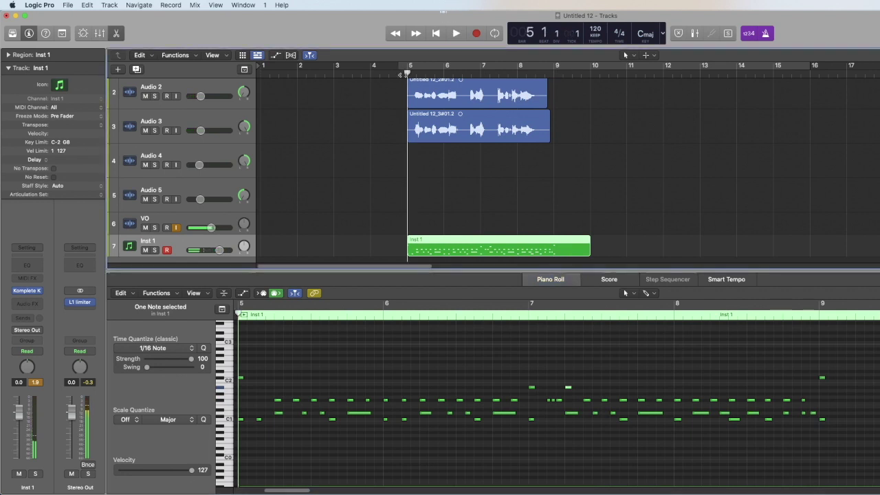
{"action": "key", "text": "space"}
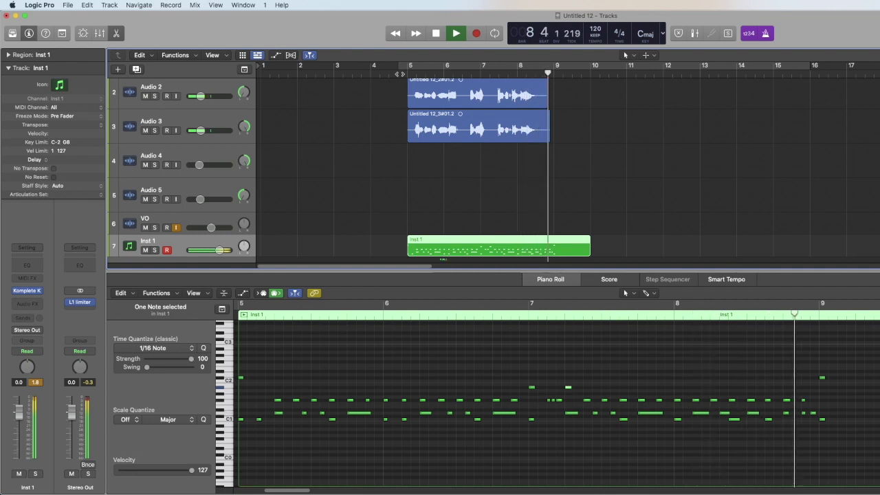
{"action": "key", "text": "space"}
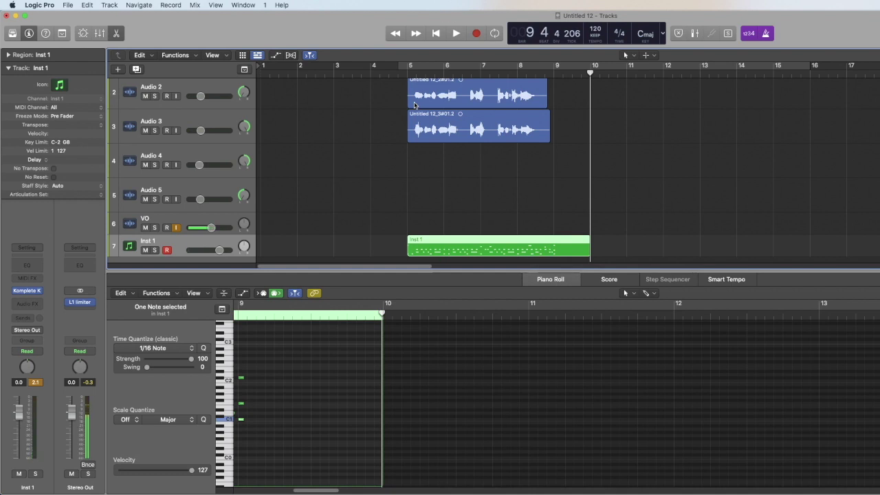
Step: Bounce the drum MIDI region in place to a new track named "drums" and delete the source region on Inst 1
{"action": "key", "text": "ctrl+b"}
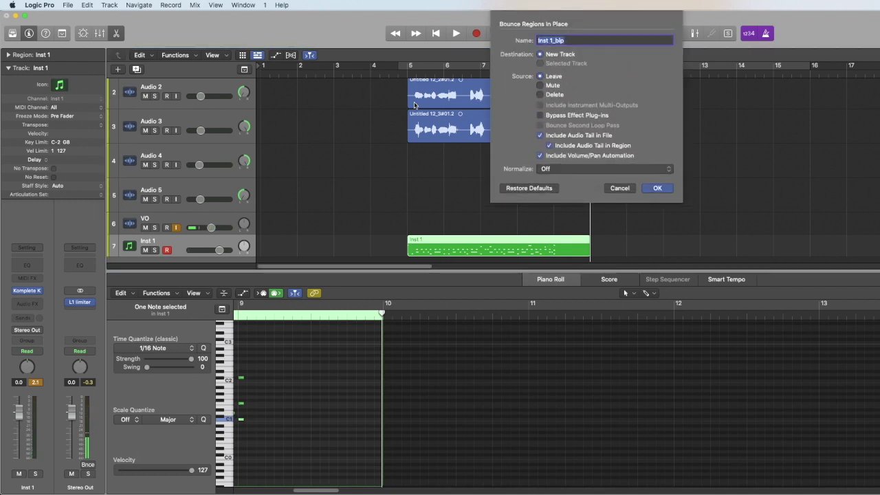
{"action": "type", "text": "drums"}
{"action": "key", "text": "Return"}
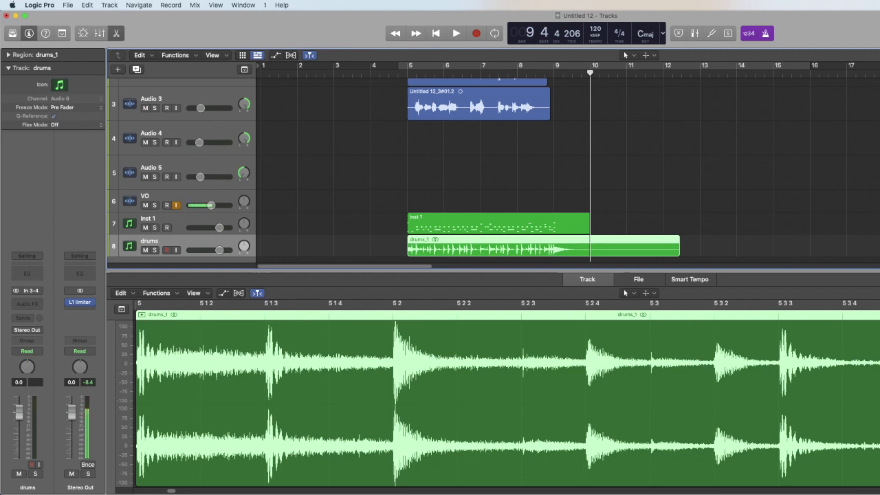
{"action": "left_click", "coordinate": [447, 229]}
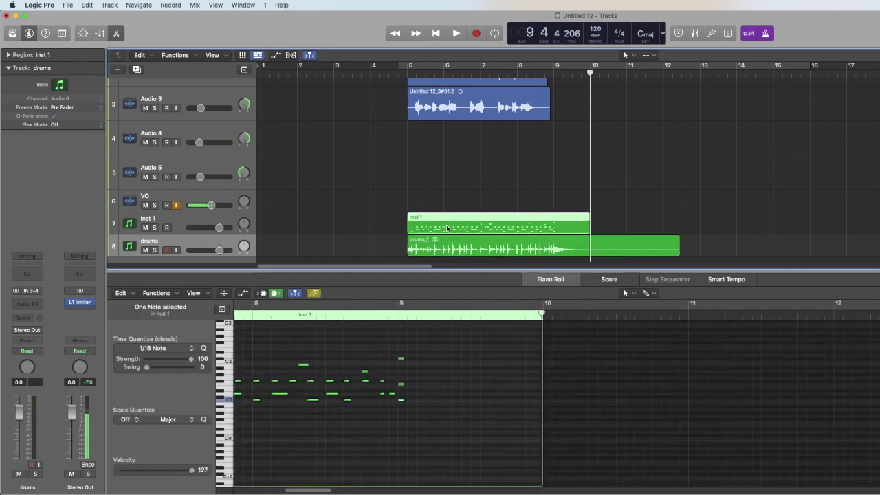
{"action": "key", "text": "Delete"}
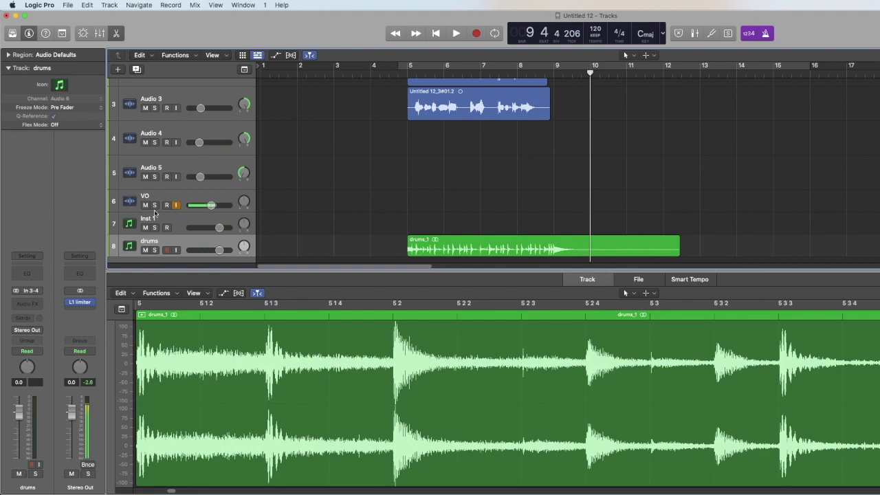
Step: Replace the Studio Drummer kit on the Inst 1 track with Scarbee Rickenbacker Bass, using the Both Pure DI preset in Komplete Kontrol
{"action": "left_click", "coordinate": [183, 221]}
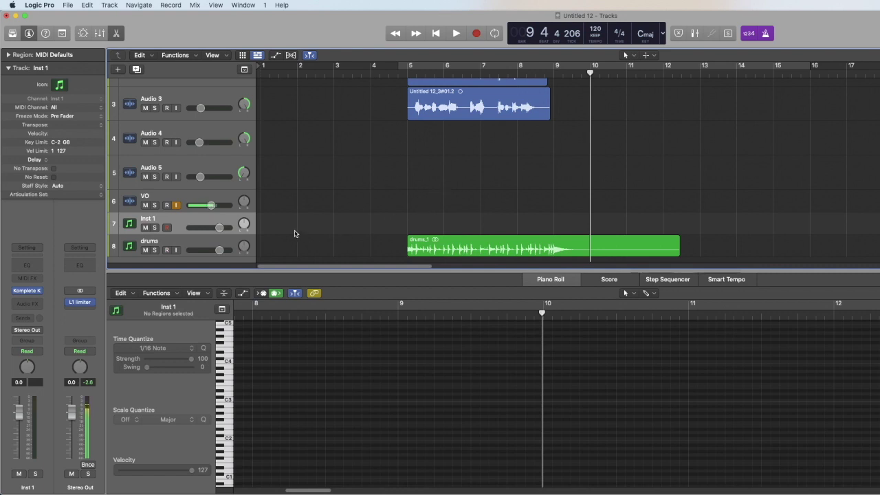
{"action": "left_click", "coordinate": [407, 68]}
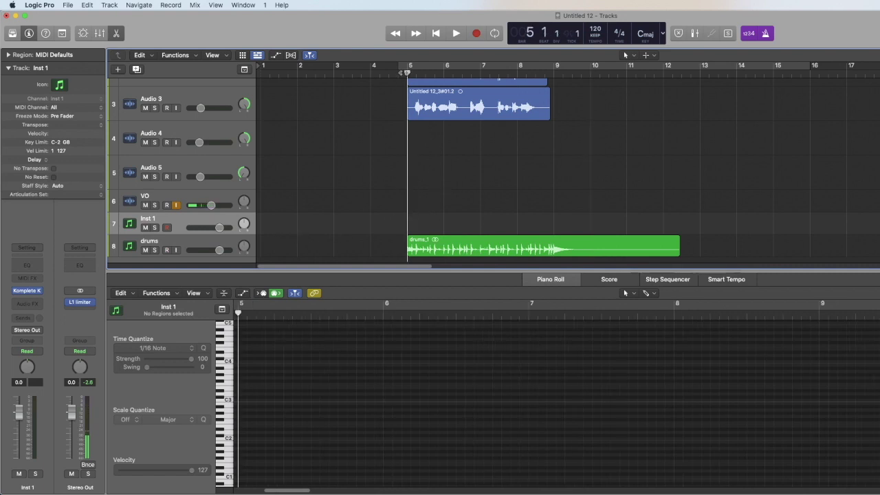
{"action": "key", "text": "space"}
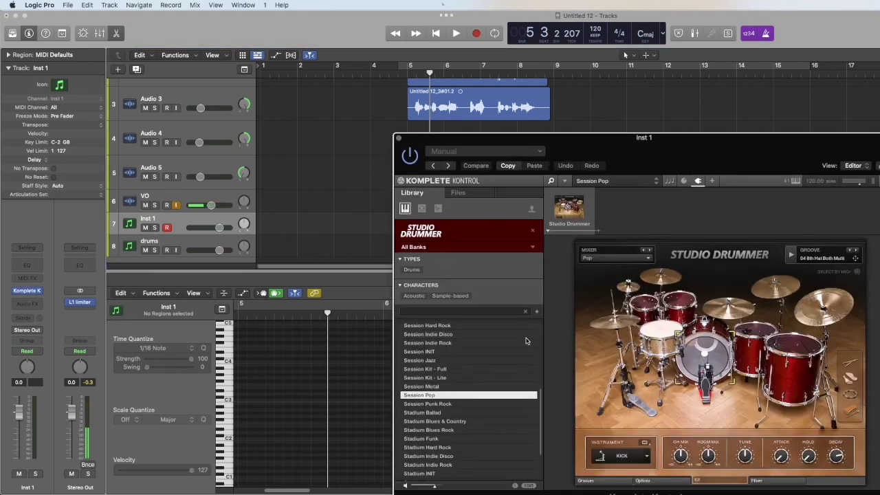
{"action": "left_click", "coordinate": [532, 233]}
{"action": "left_click", "coordinate": [531, 232]}
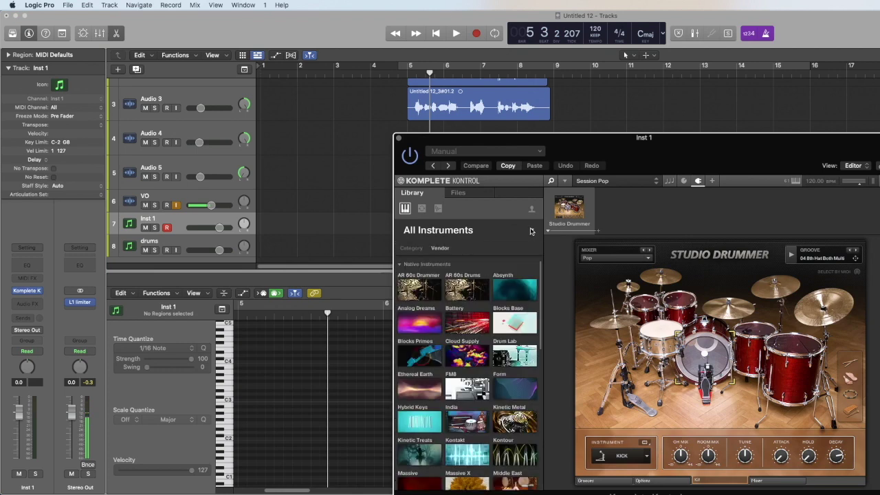
{"action": "scroll", "coordinate": [462, 342], "scroll_direction": "down", "scroll_amount": 5}
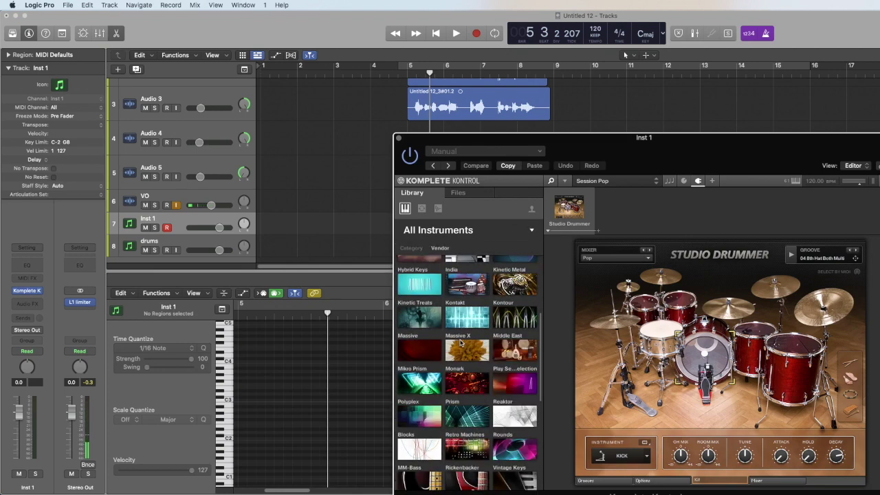
{"action": "left_click", "coordinate": [458, 487]}
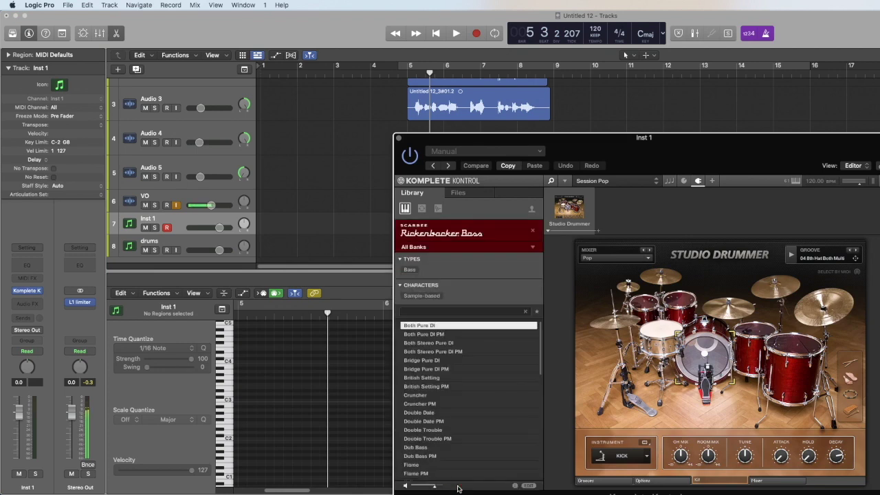
{"action": "double_click", "coordinate": [443, 328]}
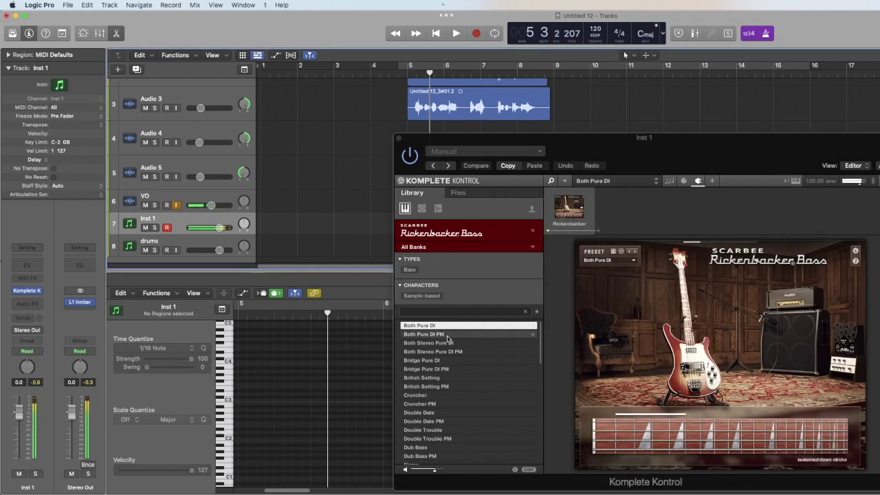
{"action": "left_click", "coordinate": [398, 139]}
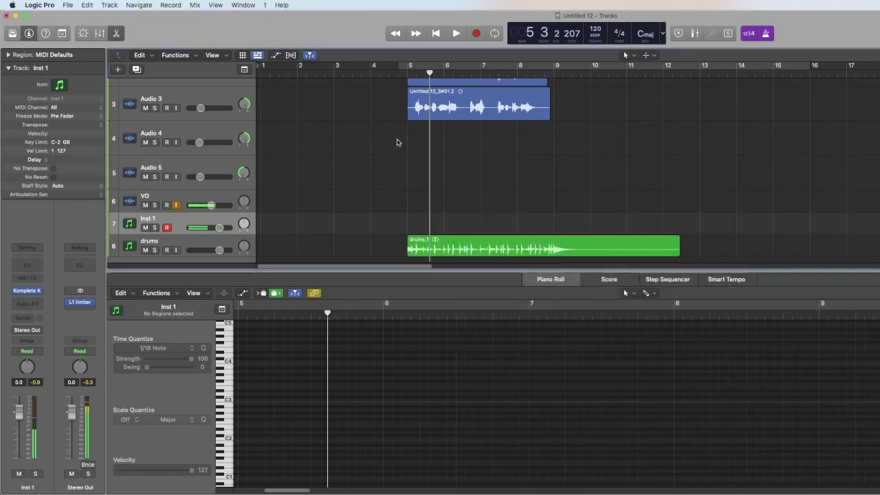
Step: Rehearse along with playback and record a MIDI bass line on the Inst 1 track from bar 5 past bar 9
{"action": "key", "text": "space"}
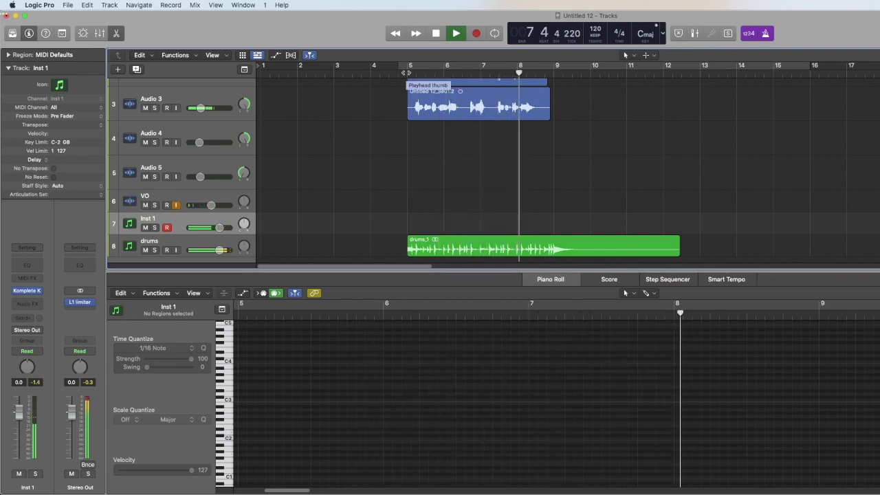
{"action": "left_click", "coordinate": [406, 69]}
{"action": "key", "text": "space"}
{"action": "key", "text": "r"}
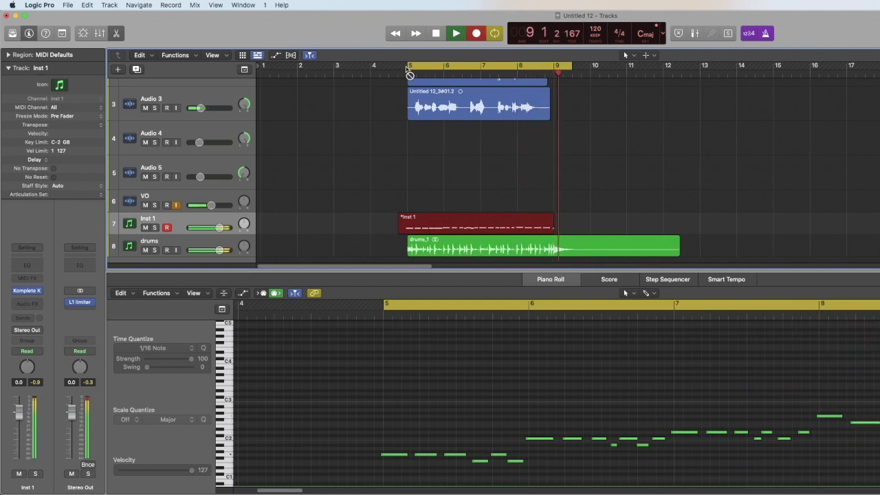
{"action": "key", "text": "space"}
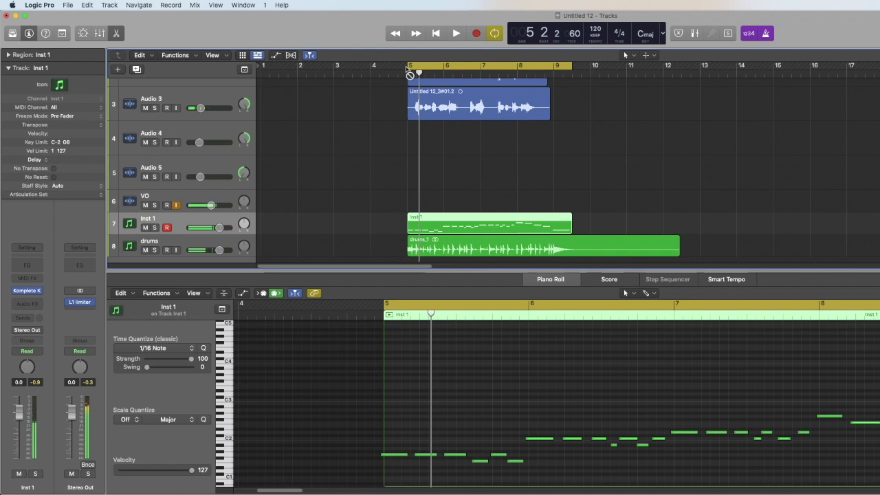
Step: Quantize the recorded bass notes to 1/16 Note with swing 25 and listen to the part
{"action": "key", "text": "q"}
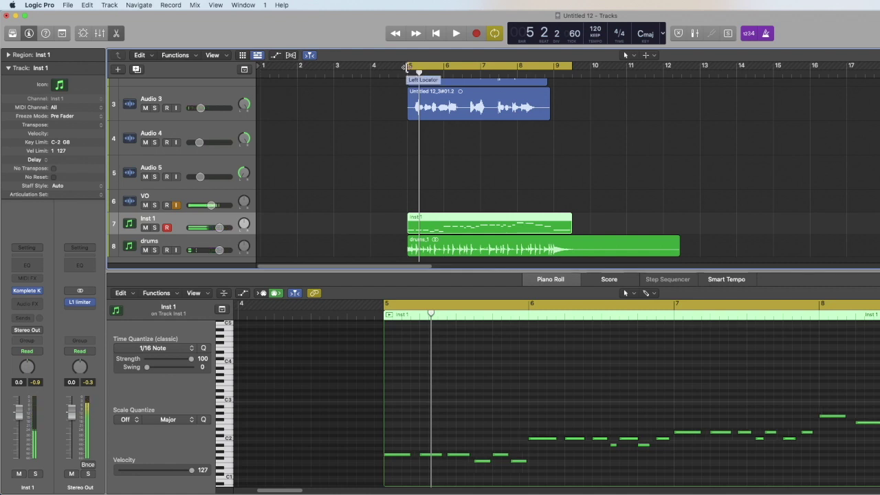
{"action": "key", "text": "space"}
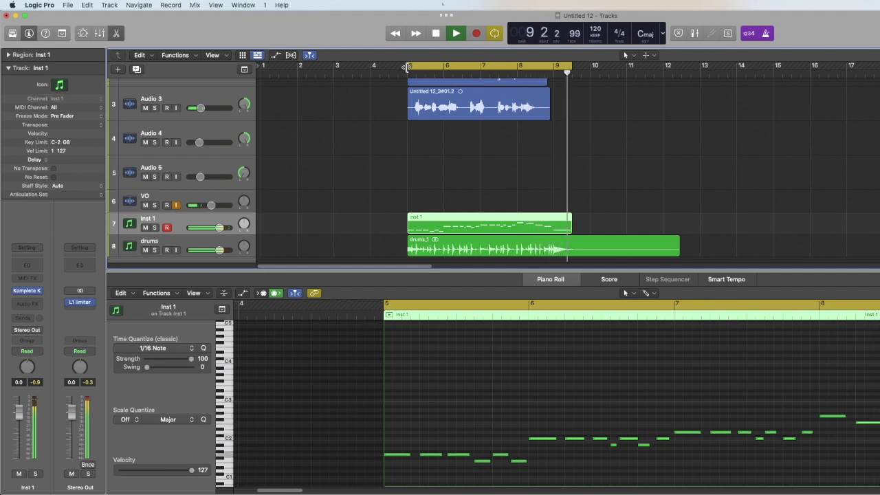
{"action": "key", "text": "space"}
Step: Bounce the bass MIDI region in place to a new track named "bass" and delete the source region on Inst 1
{"action": "left_click", "coordinate": [252, 268]}
{"action": "key", "text": "super+a"}
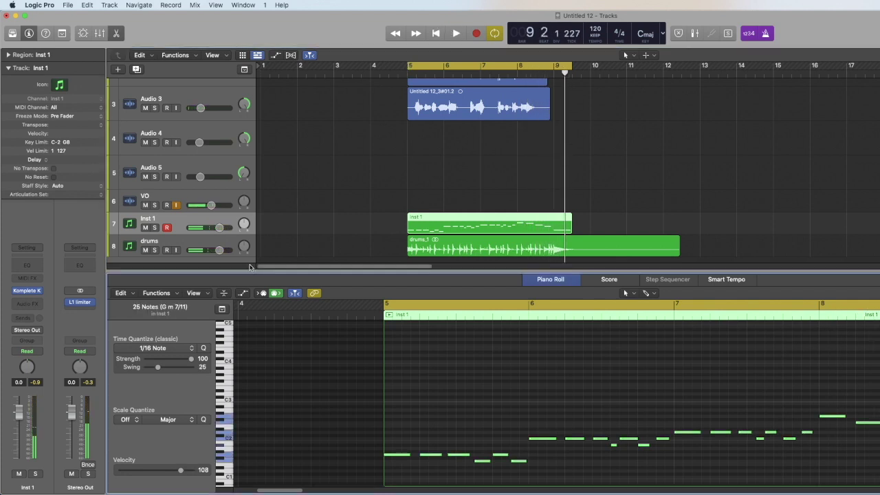
{"action": "key", "text": "ctrl+b"}
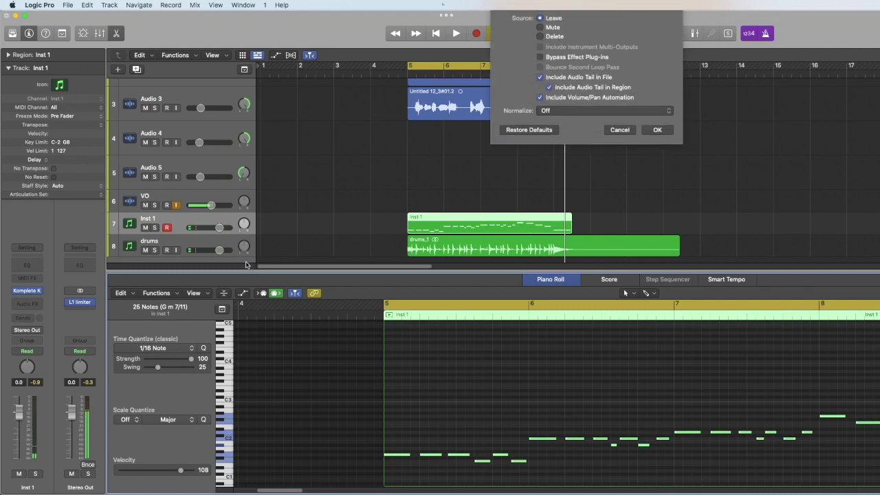
{"action": "type", "text": "bas"}
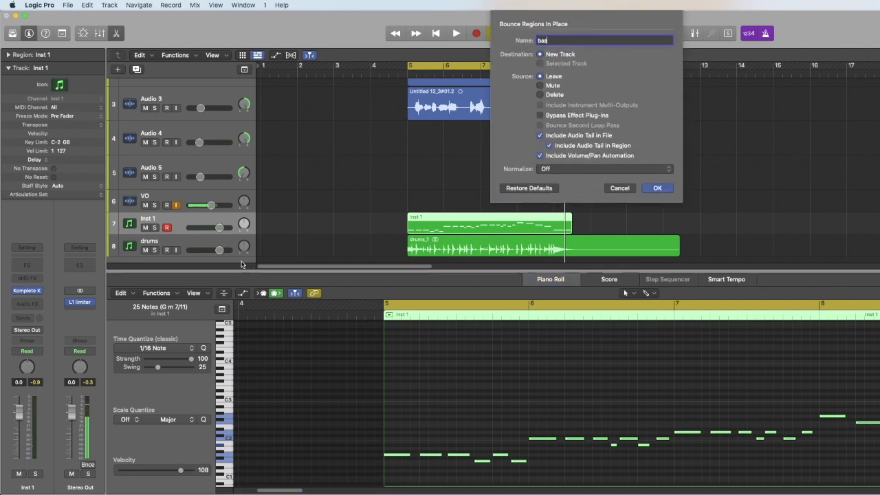
{"action": "type", "text": "s"}
{"action": "key", "text": "Return"}
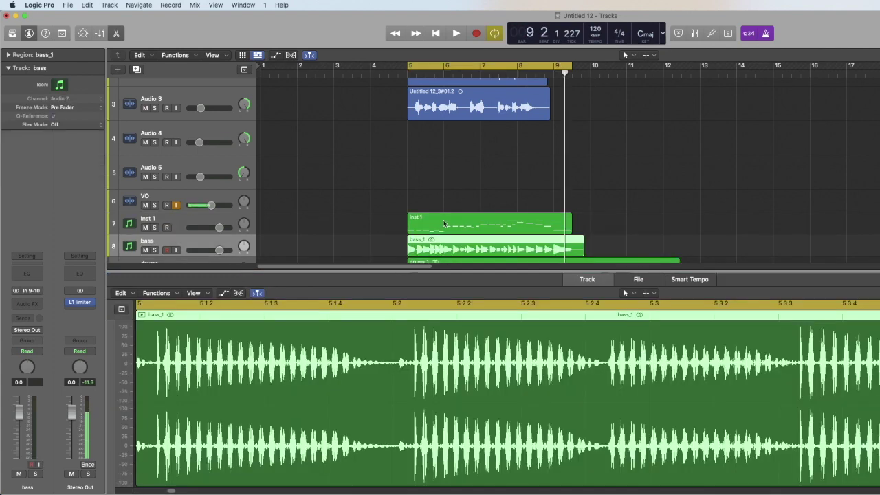
{"action": "left_click", "coordinate": [444, 223]}
{"action": "key", "text": "Delete"}
Step: Insert the Native Instruments Guitar Rig 5 FX plug-in in stereo on the bass track
{"action": "scroll", "coordinate": [347, 240], "scroll_direction": "down", "scroll_amount": 3}
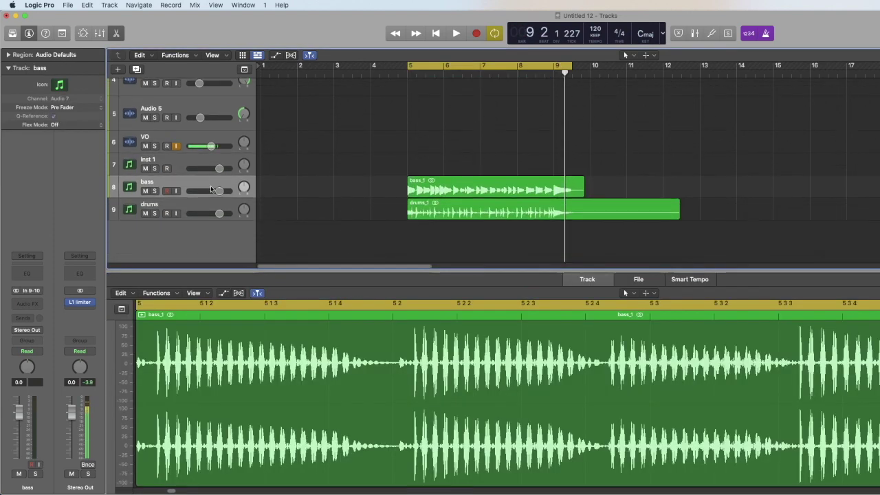
{"action": "left_click", "coordinate": [29, 305]}
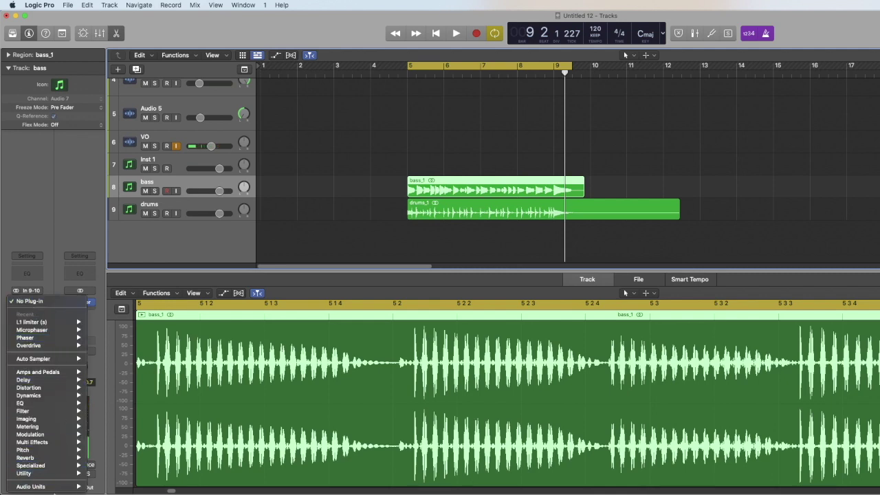
{"action": "mouse_move", "coordinate": [61, 486]}
{"action": "mouse_move", "coordinate": [147, 484]}
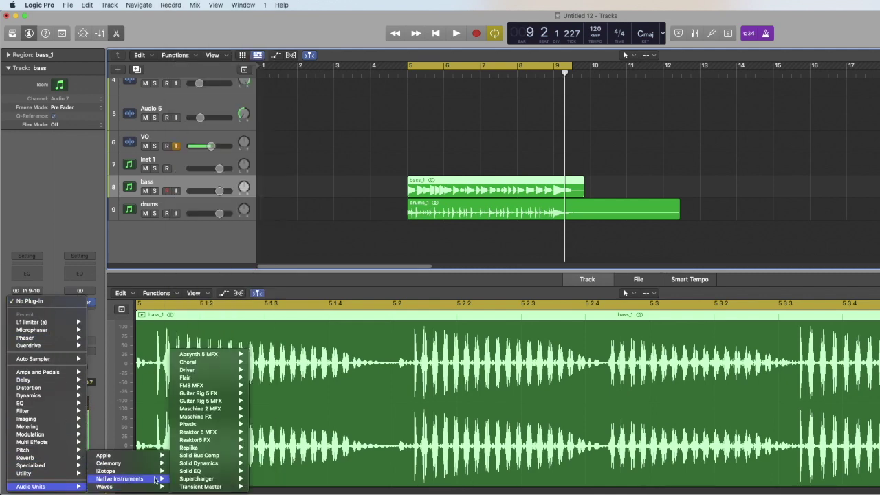
{"action": "mouse_move", "coordinate": [210, 395]}
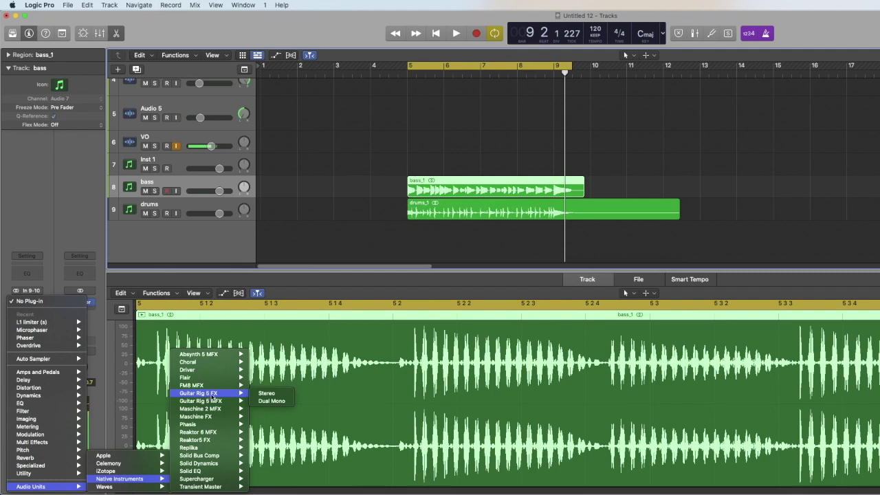
{"action": "left_click", "coordinate": [268, 394]}
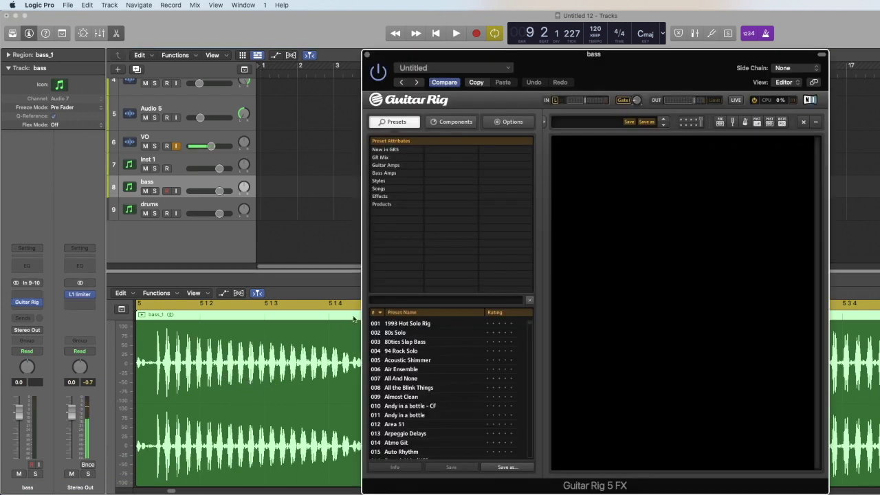
Step: Load the Autofilter Bass preset from Bass Amps in Guitar Rig and audition the bass with the arrangement
{"action": "left_click", "coordinate": [406, 424]}
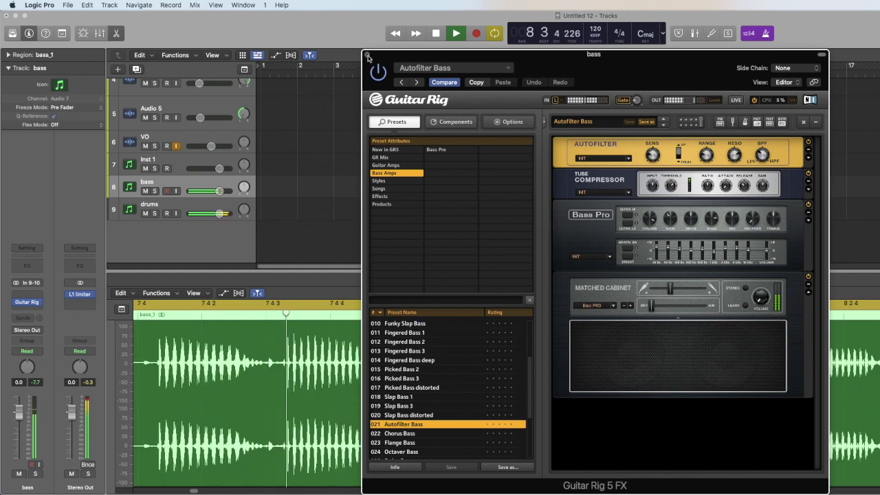
{"action": "key", "text": "space"}
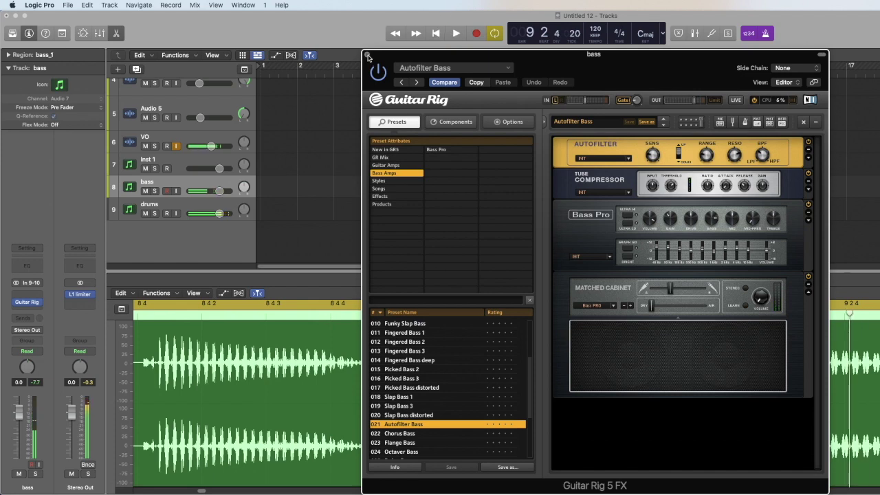
{"action": "left_click", "coordinate": [368, 54]}
{"action": "key", "text": "space"}
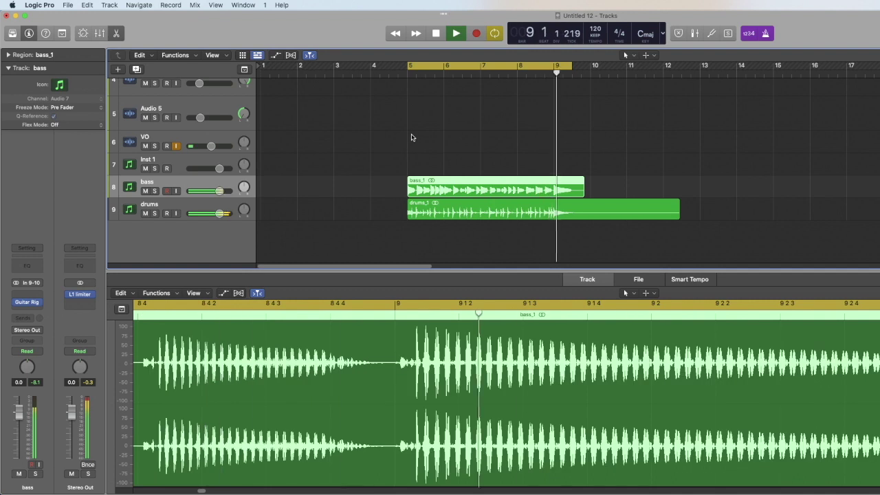
{"action": "key", "text": "space"}
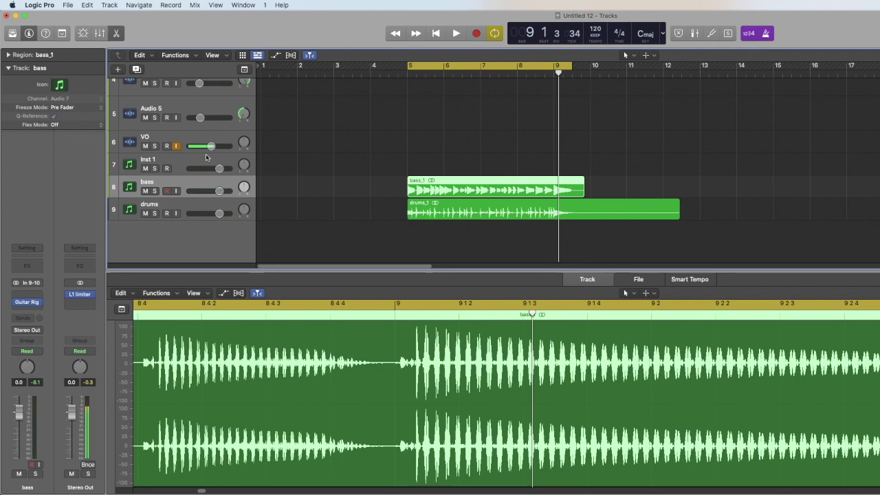
Step: Load the Session Horns - Performance preset into Komplete Kontrol on the Inst 1 track
{"action": "left_click", "coordinate": [168, 162]}
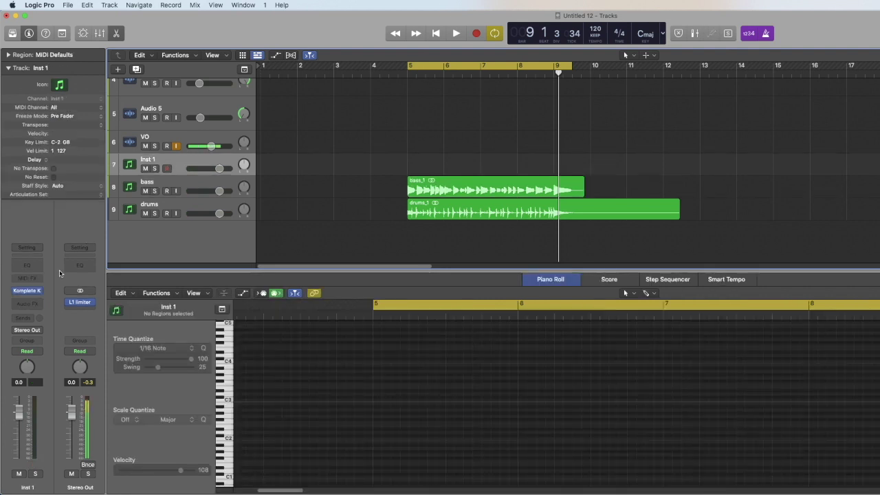
{"action": "left_click", "coordinate": [29, 292]}
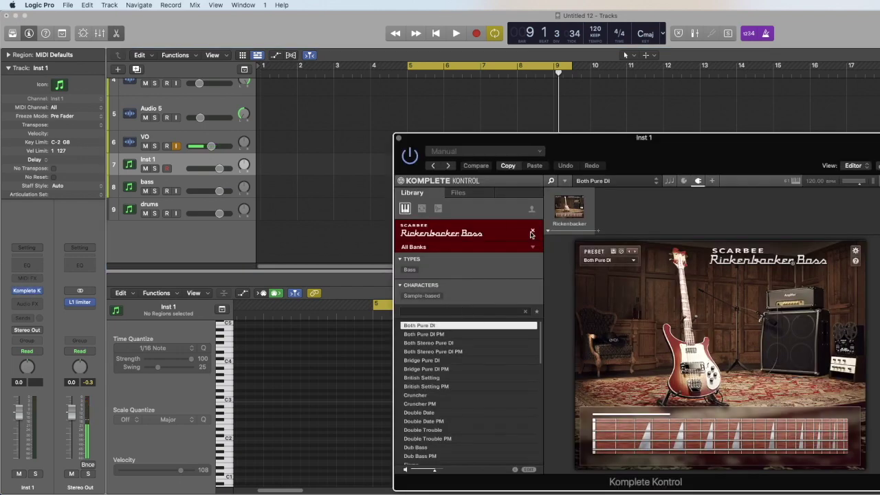
{"action": "left_click", "coordinate": [531, 232]}
{"action": "left_click", "coordinate": [523, 235]}
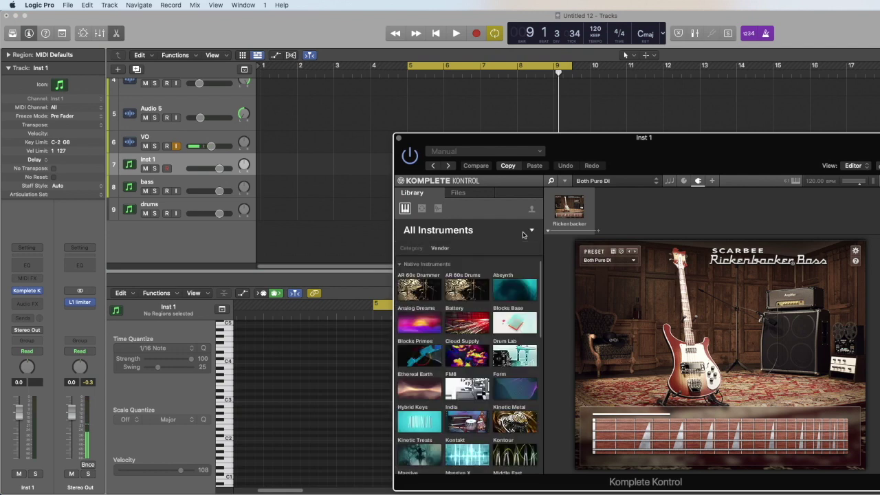
{"action": "scroll", "coordinate": [484, 352], "scroll_direction": "down", "scroll_amount": 3}
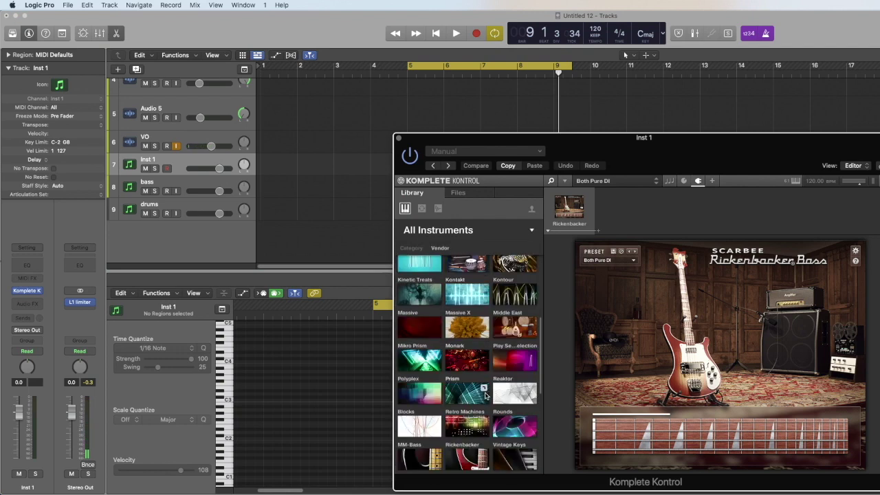
{"action": "scroll", "coordinate": [486, 395], "scroll_direction": "down", "scroll_amount": 5}
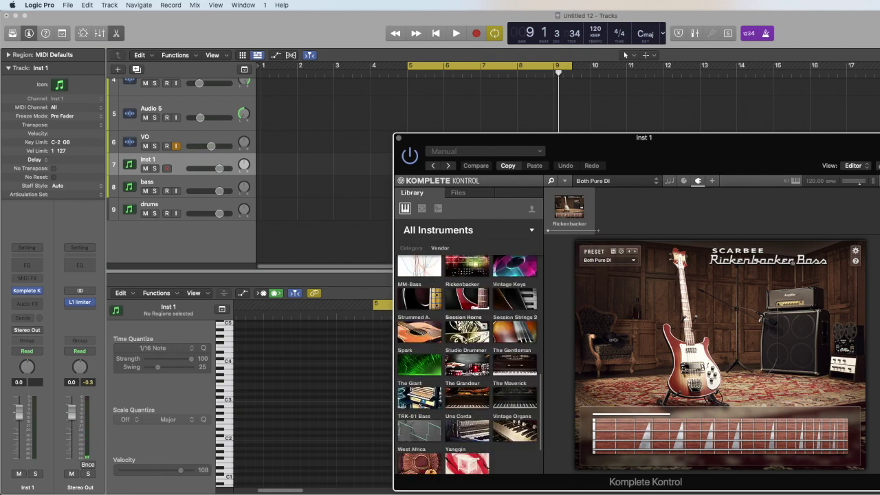
{"action": "left_click", "coordinate": [464, 337]}
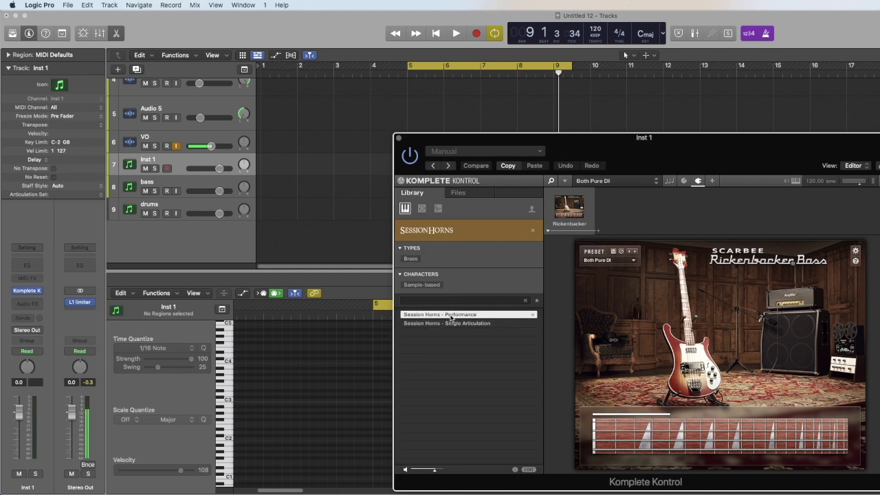
{"action": "double_click", "coordinate": [450, 315]}
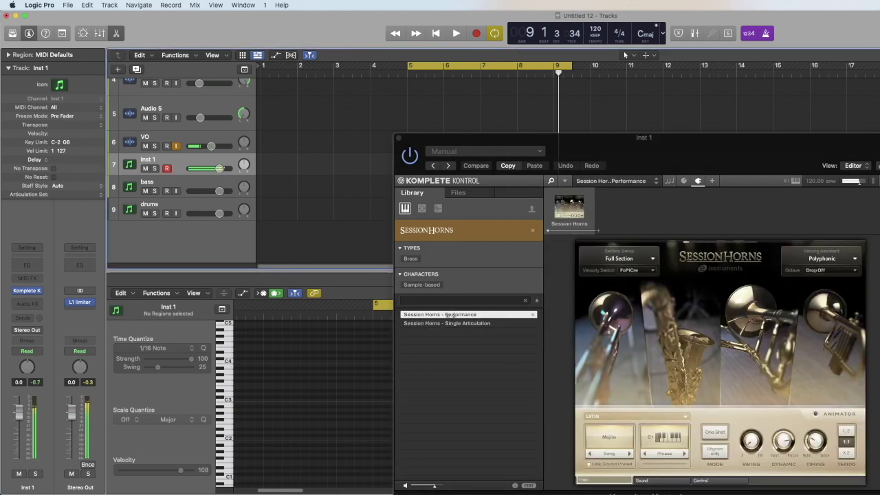
Step: Record a horn part as MIDI on Inst 1 over the bass and drums, and double its notes an octave lower
{"action": "key", "text": "r"}
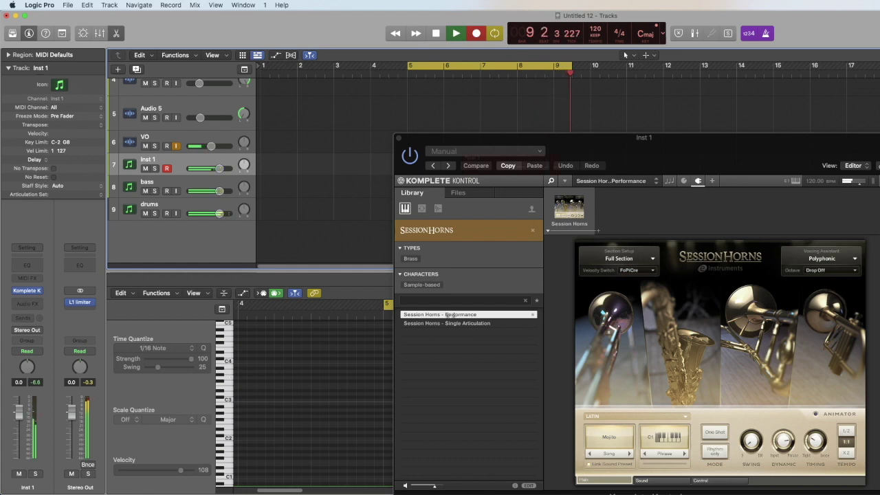
{"action": "key", "text": "space"}
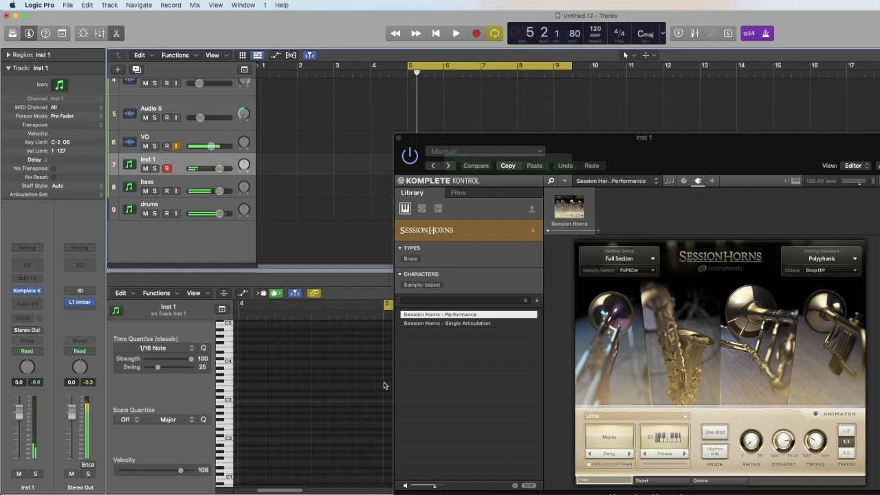
{"action": "left_click", "coordinate": [398, 138]}
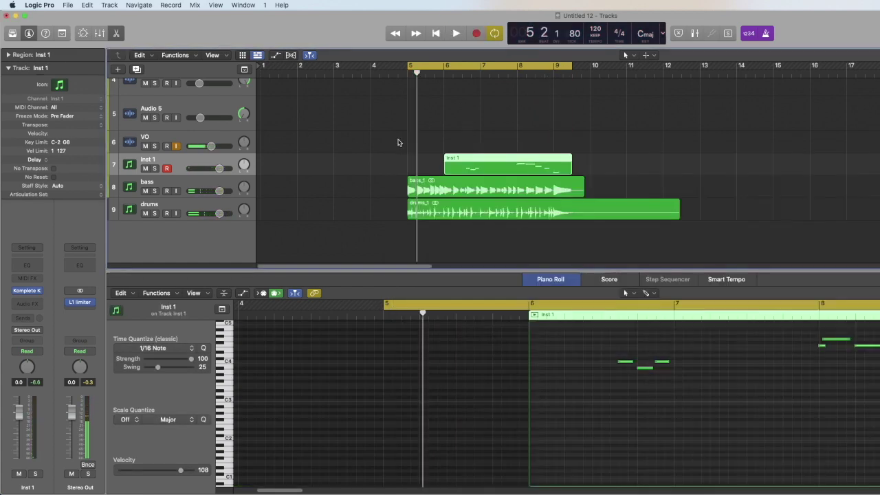
{"action": "left_click_drag", "start_coordinate": [293, 490], "coordinate": [308, 491]}
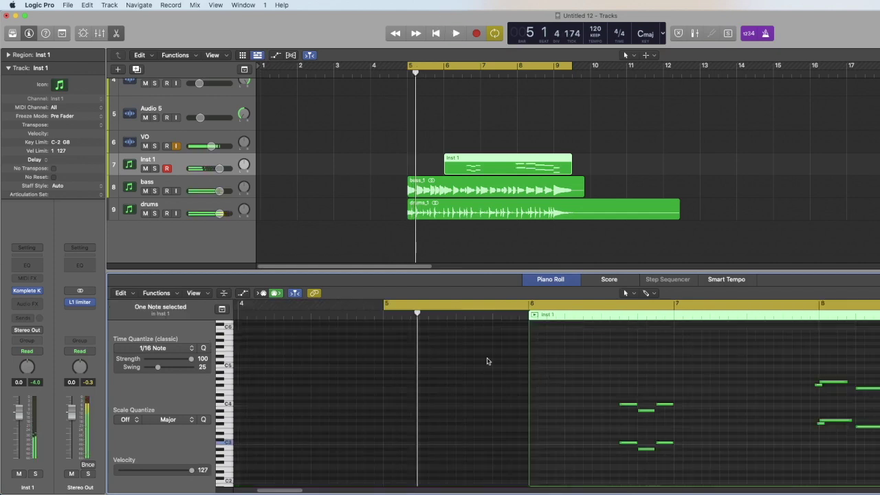
Step: Bounce the horn MIDI region in place to a new track named "horn", leaving the source, and mute Inst 1
{"action": "key", "text": "ctrl+b"}
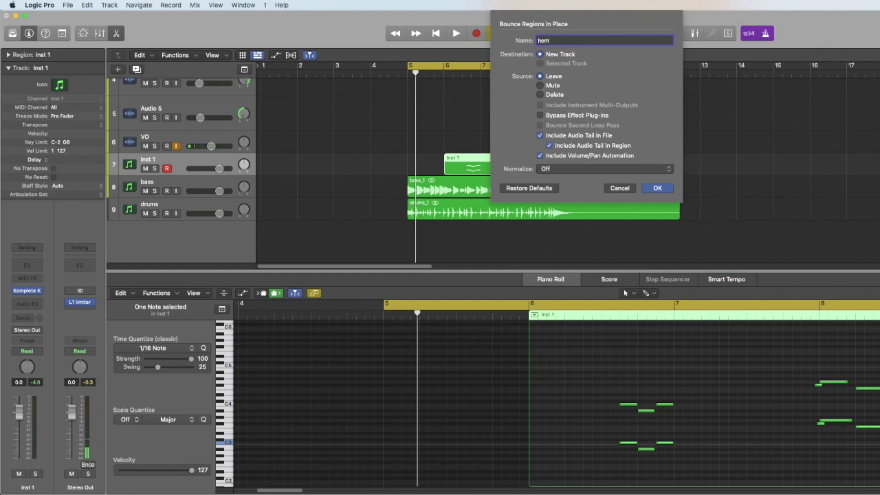
{"action": "key", "text": "Return"}
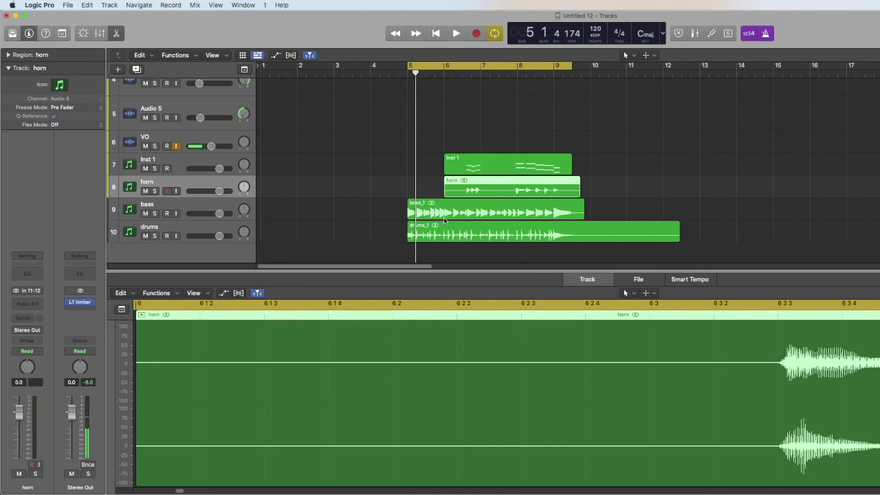
{"action": "left_click", "coordinate": [145, 168]}
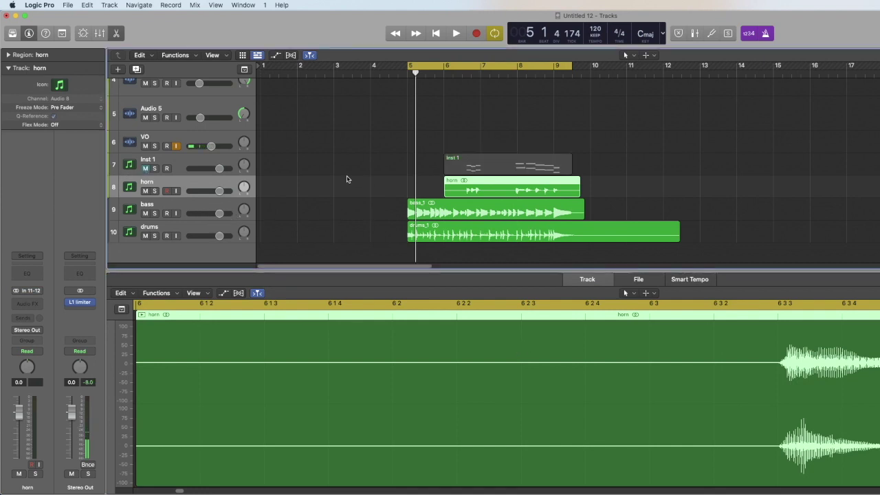
Step: Listen to the bounced horn part together with the bass and drums
{"action": "key", "text": "space"}
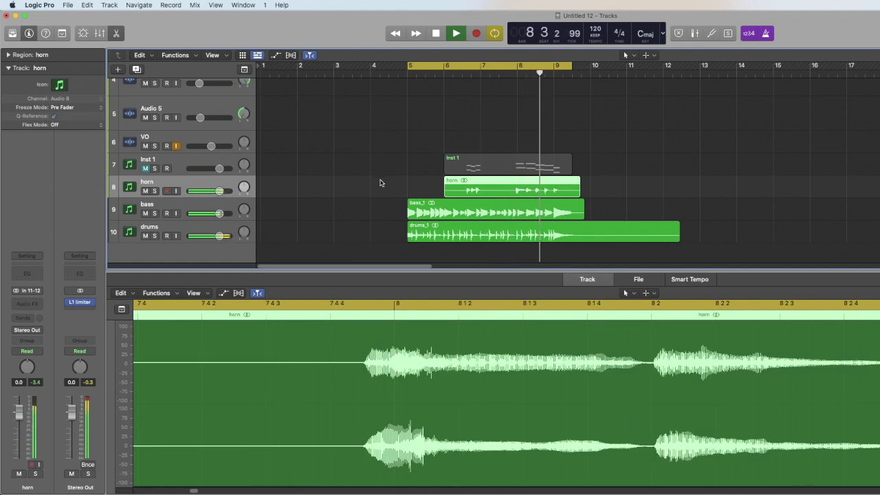
{"action": "scroll", "coordinate": [380, 181], "scroll_direction": "down", "scroll_amount": 1}
{"action": "key", "text": "space"}
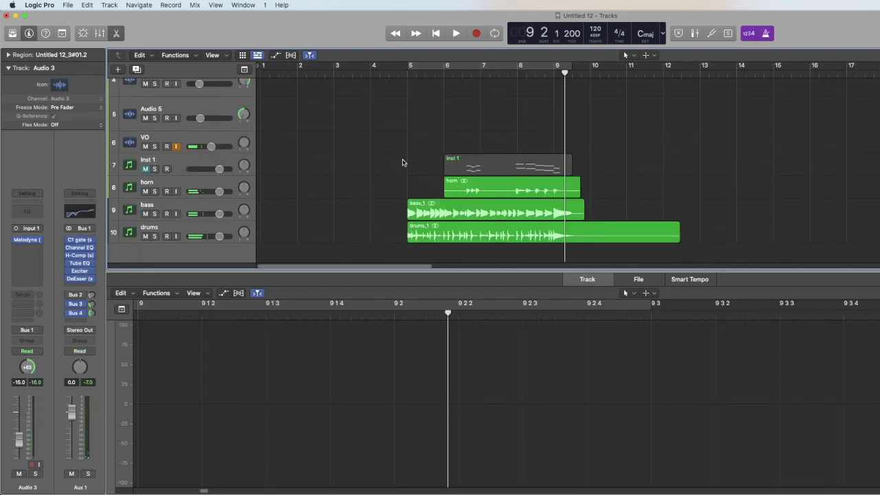
Step: Unmute Inst 1 and delete its source horn MIDI region
{"action": "scroll", "coordinate": [291, 198], "scroll_direction": "up", "scroll_amount": 2}
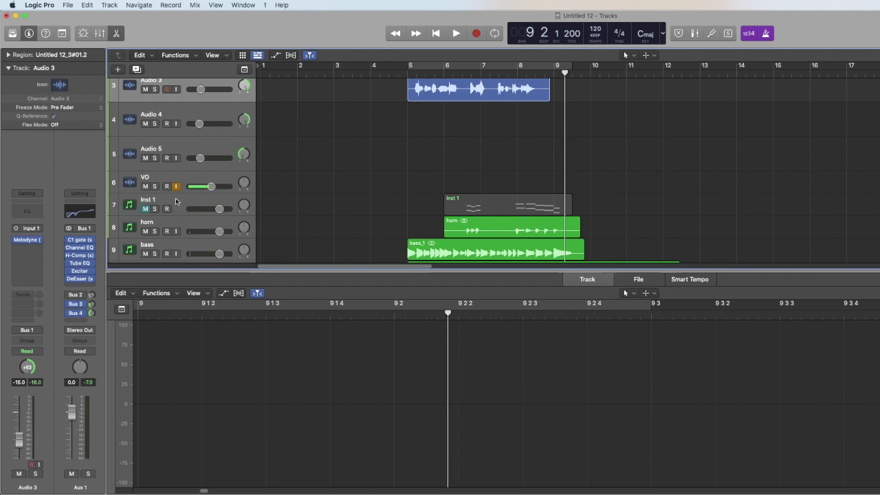
{"action": "left_click", "coordinate": [145, 213]}
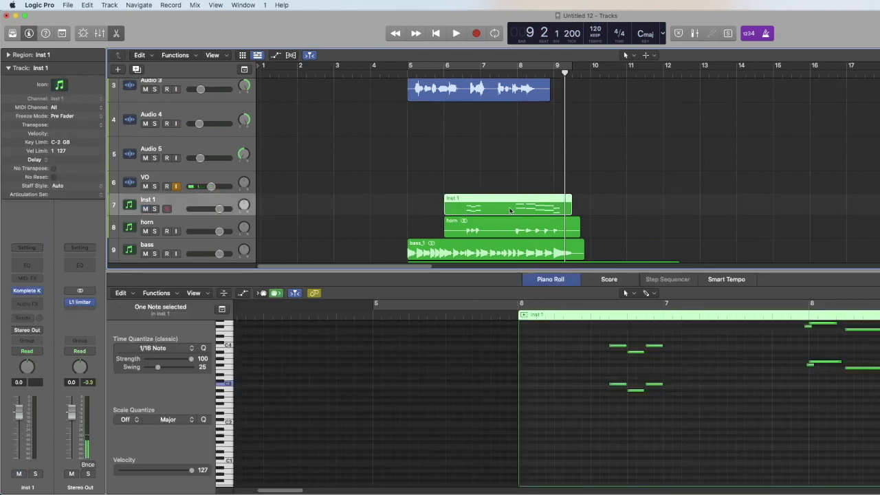
{"action": "key", "text": "Delete"}
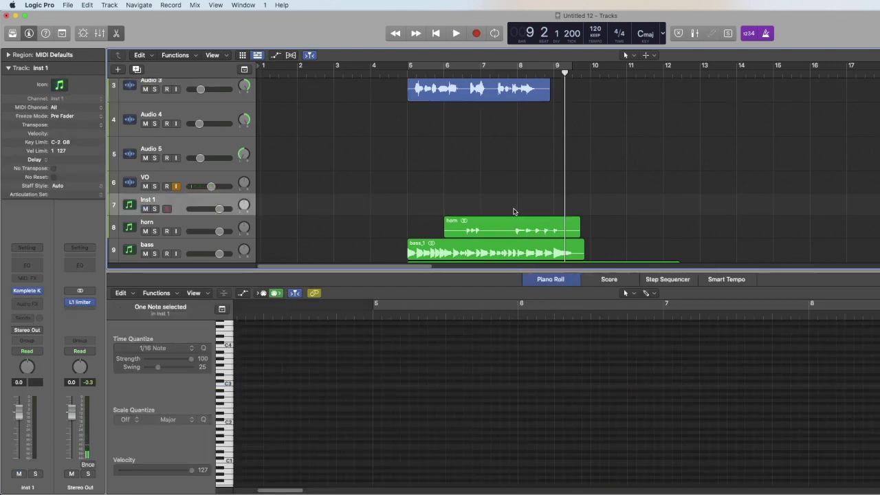
Step: Show Komplete Kontrol's one-shots library on Inst 1, filtered to the Sweep & Swell type
{"action": "left_click", "coordinate": [33, 294]}
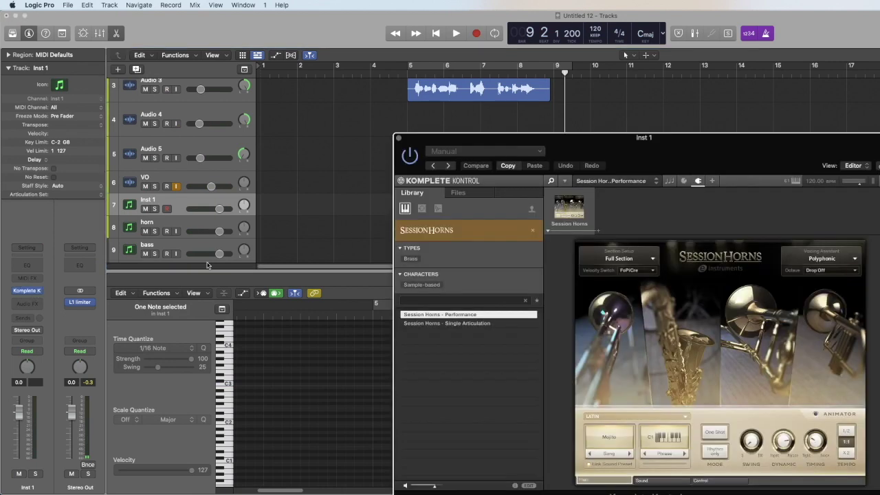
{"action": "left_click", "coordinate": [533, 232]}
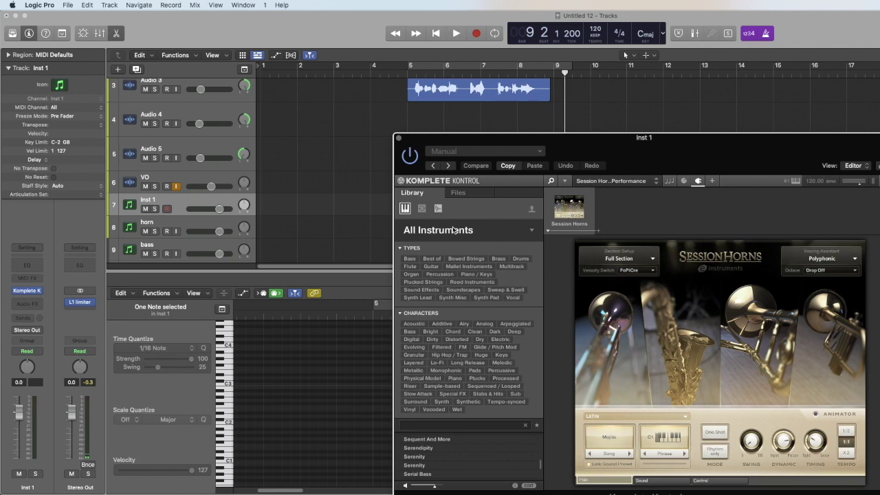
{"action": "left_click", "coordinate": [438, 208]}
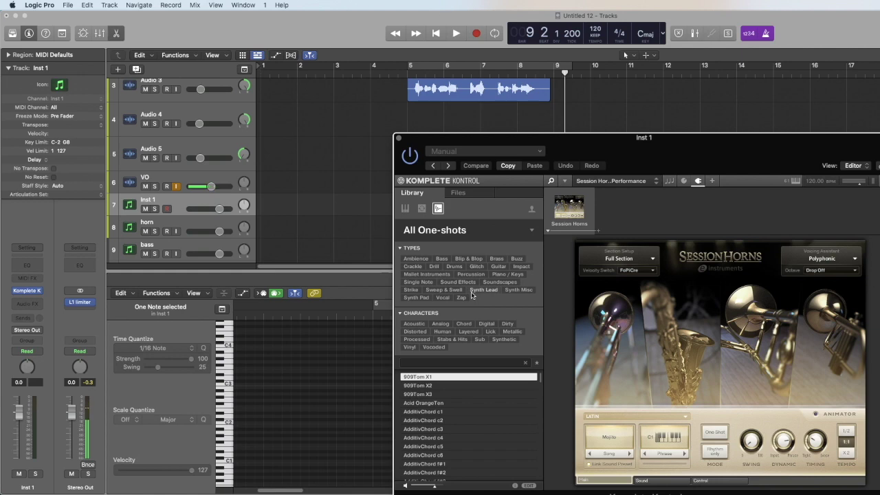
{"action": "left_click", "coordinate": [447, 292]}
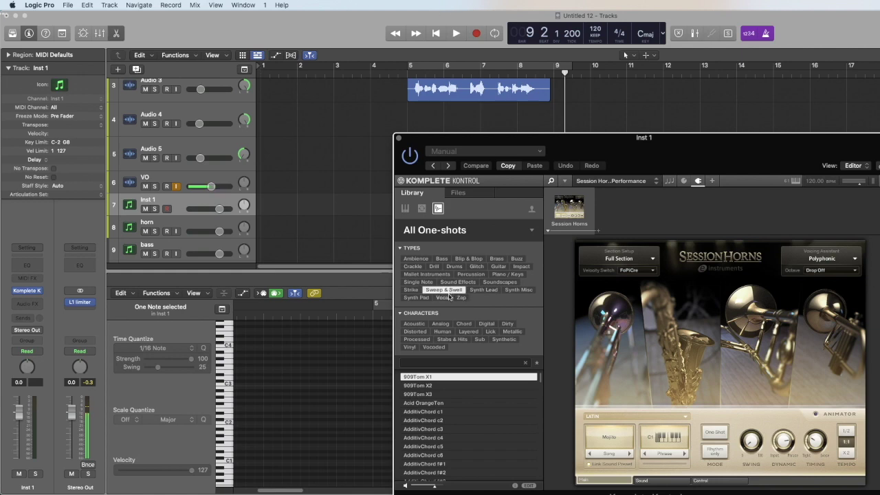
Step: Audition the Sweep & Swell one-shots, from the Rise samples through the Sweep samples to Sweep FlashingLights
{"action": "left_click", "coordinate": [441, 363]}
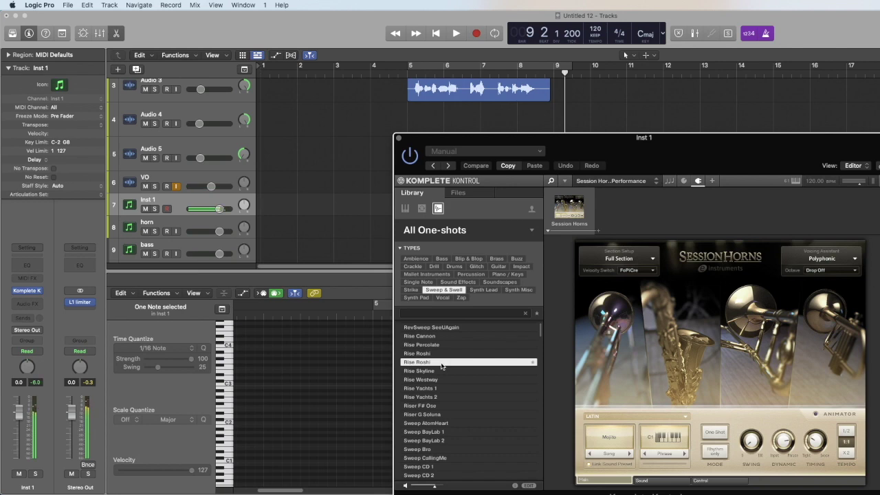
{"action": "left_click", "coordinate": [437, 337]}
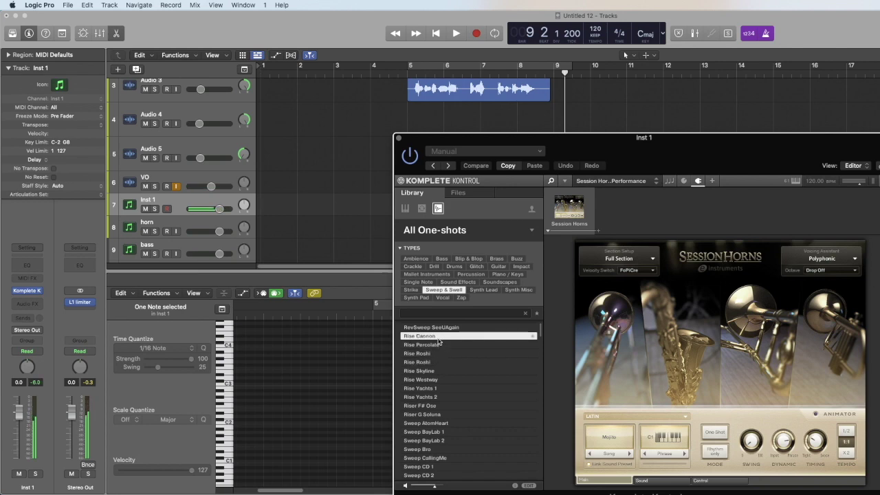
{"action": "left_click", "coordinate": [439, 344]}
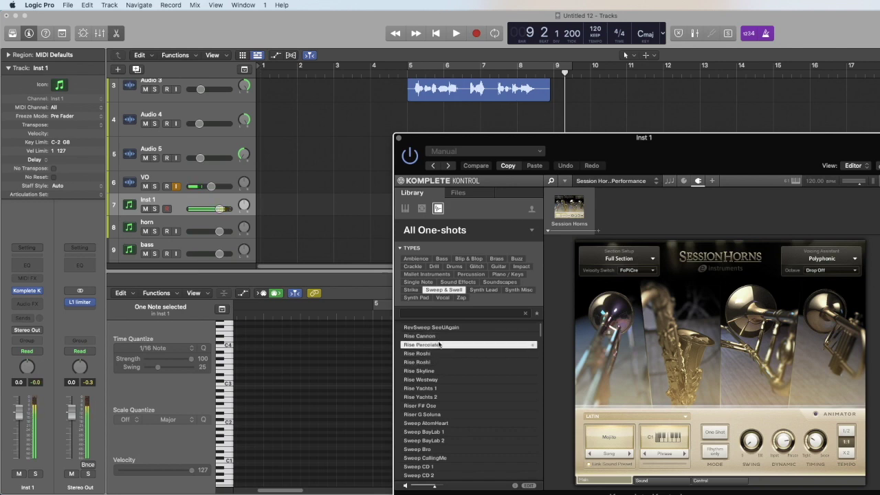
{"action": "key", "text": "Down"}
{"action": "key", "text": "Down"}
{"action": "key", "text": "Down"}
{"action": "key", "text": "Down"}
{"action": "key", "text": "Down"}
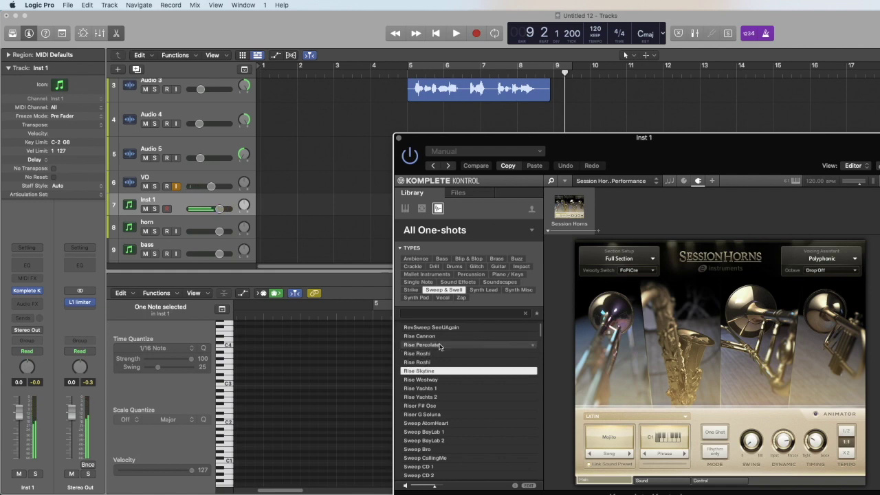
{"action": "key", "text": "Down"}
{"action": "key", "text": "Down"}
{"action": "key", "text": "Down"}
{"action": "key", "text": "Down"}
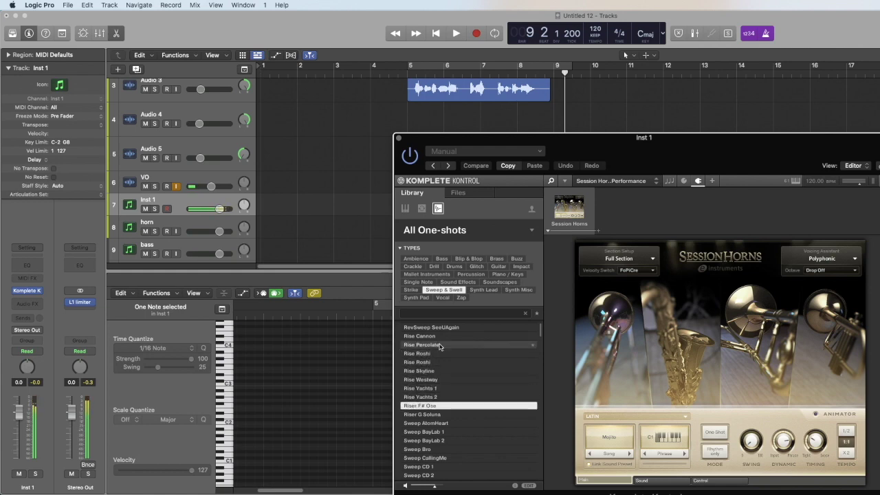
{"action": "key", "text": "Down"}
{"action": "key", "text": "Down"}
{"action": "key", "text": "Down"}
{"action": "key", "text": "Down"}
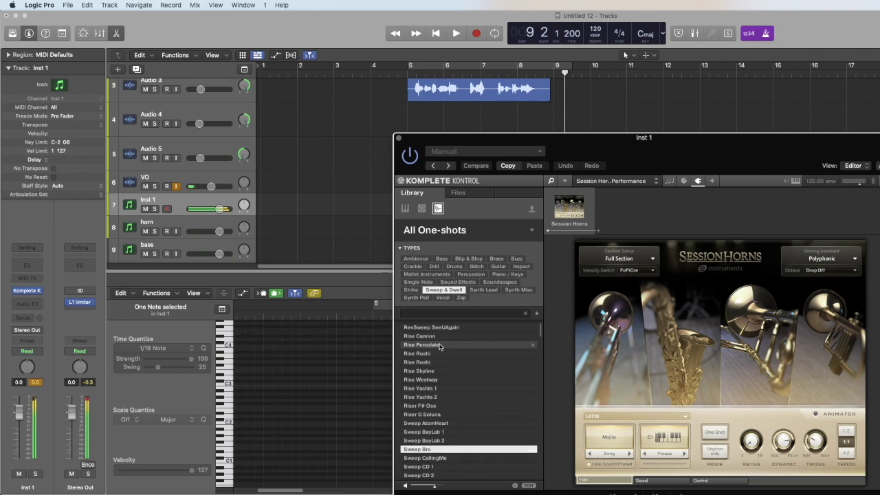
{"action": "key", "text": "Down"}
{"action": "key", "text": "Up"}
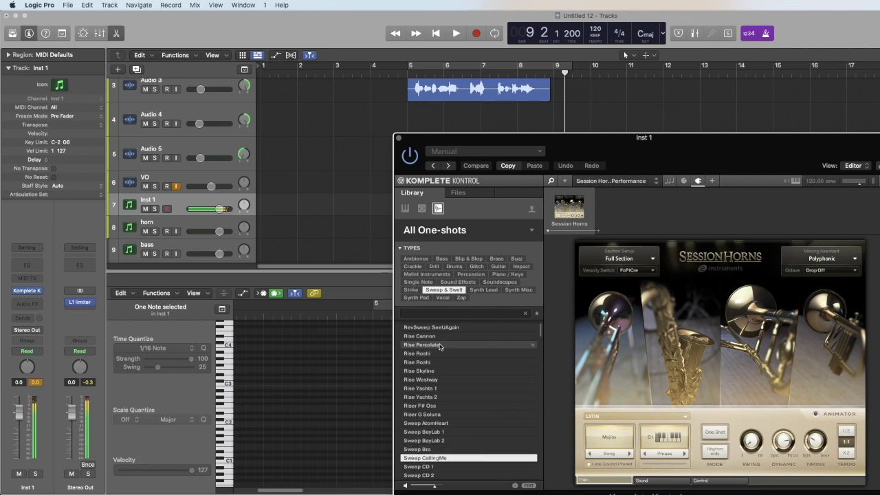
{"action": "key", "text": "Down"}
{"action": "key", "text": "Down"}
{"action": "key", "text": "Down"}
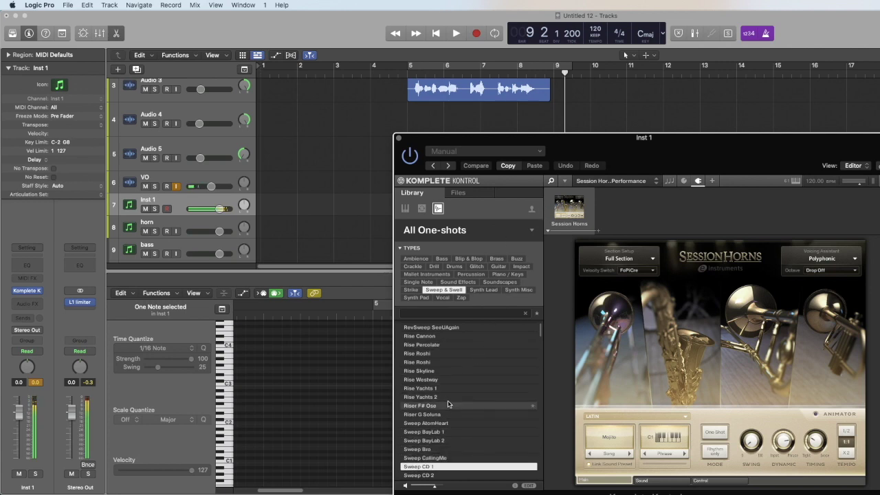
{"action": "key", "text": "Down"}
{"action": "key", "text": "Down"}
{"action": "key", "text": "Down"}
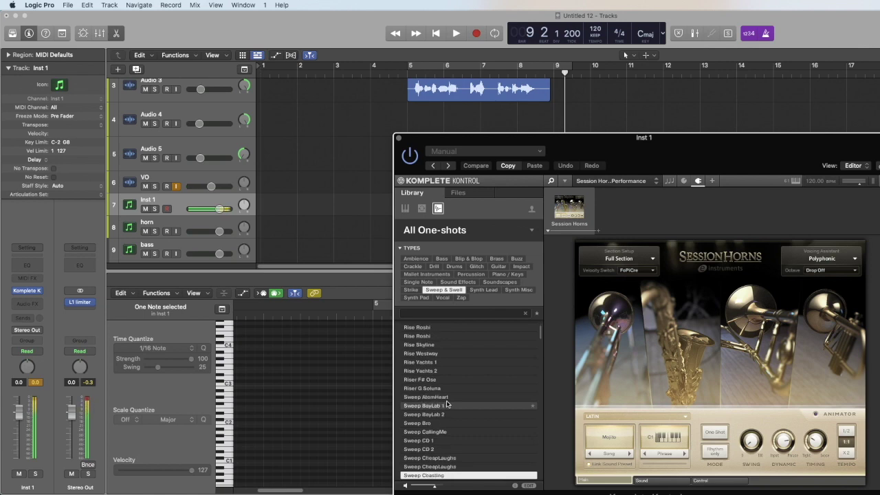
{"action": "key", "text": "Down"}
{"action": "key", "text": "Down"}
{"action": "key", "text": "Down"}
{"action": "key", "text": "Down"}
{"action": "key", "text": "Down"}
{"action": "key", "text": "Down"}
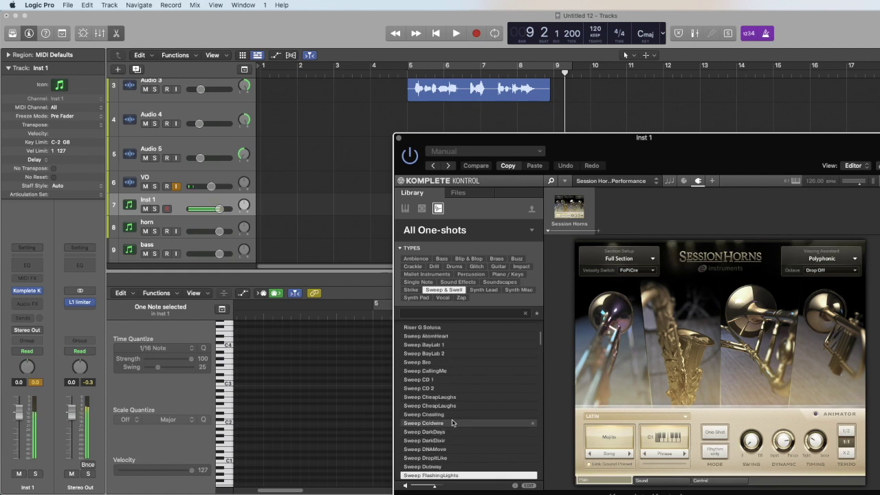
Step: Place the Sweep FlashingLights one-shot at bar 4 on a new track below drums and close the instrument window
{"action": "left_click_drag", "start_coordinate": [590, 137], "coordinate": [773, 99]}
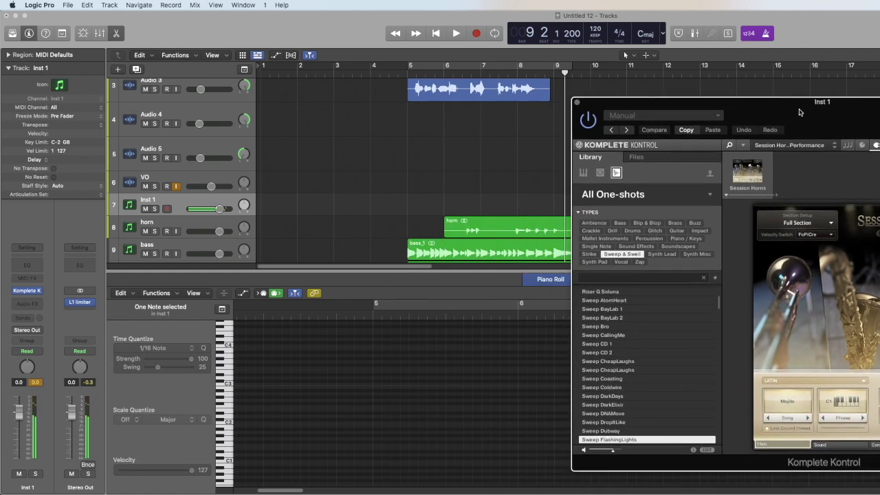
{"action": "scroll", "coordinate": [442, 180], "scroll_direction": "down", "scroll_amount": 2}
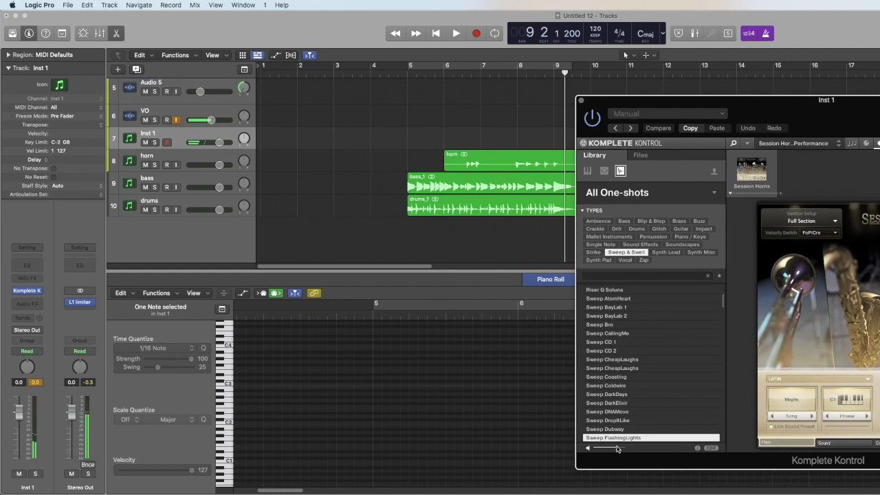
{"action": "left_click_drag", "start_coordinate": [620, 442], "coordinate": [373, 235]}
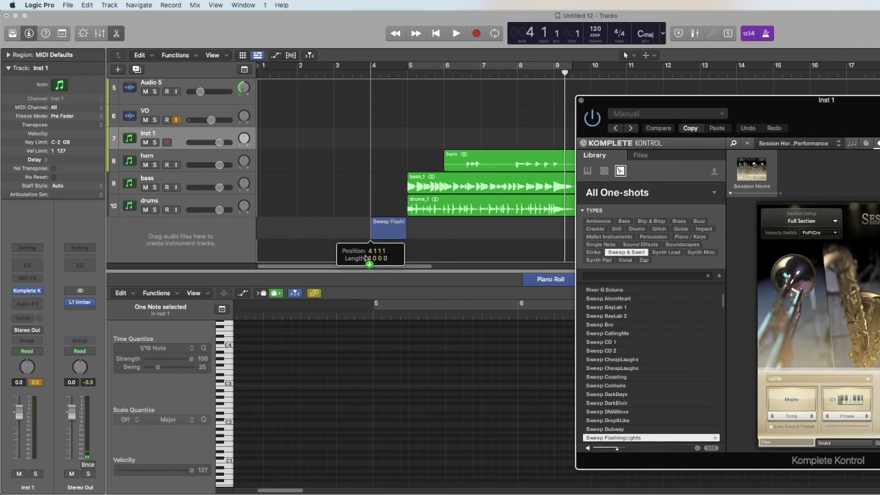
{"action": "left_click_drag", "start_coordinate": [373, 239], "coordinate": [374, 239]}
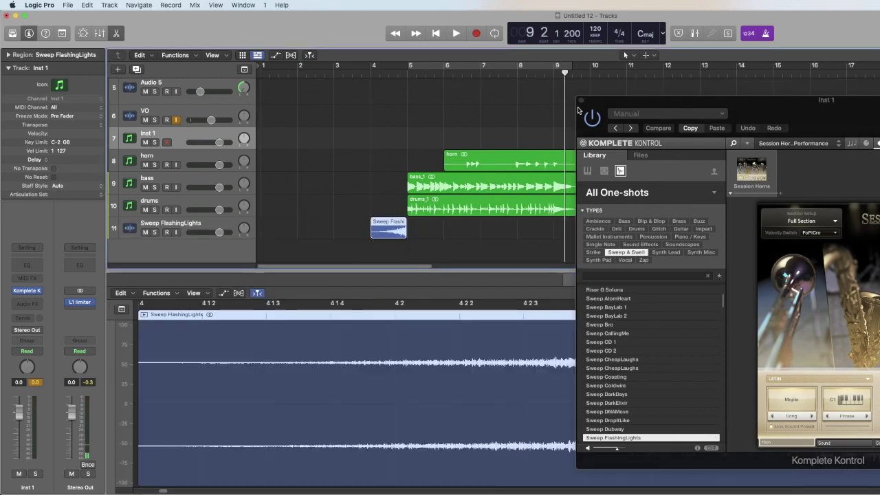
{"action": "key", "text": "super+w"}
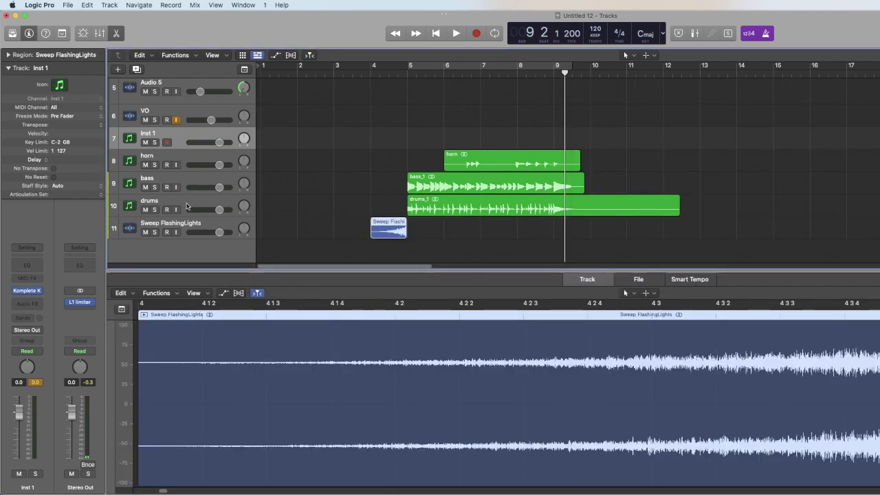
Step: Lower the Sweep FlashingLights track volume to -14.2 dB while listening to it lead into the bass and drums
{"action": "left_click_drag", "start_coordinate": [219, 232], "coordinate": [205, 232]}
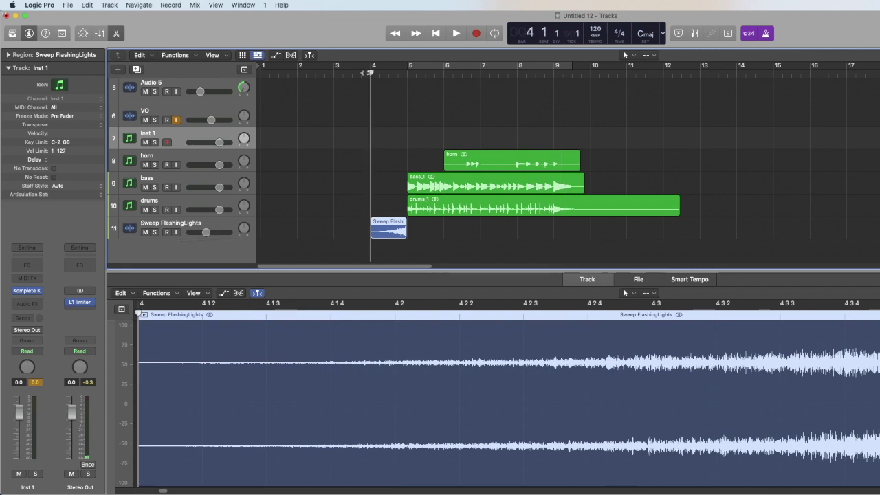
{"action": "key", "text": "shift+space"}
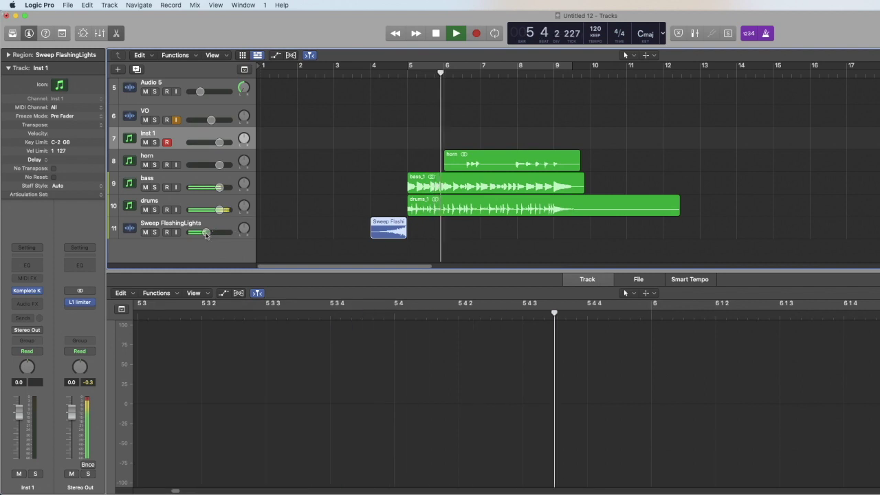
{"action": "key", "text": "space"}
{"action": "left_click_drag", "start_coordinate": [205, 236], "coordinate": [192, 239]}
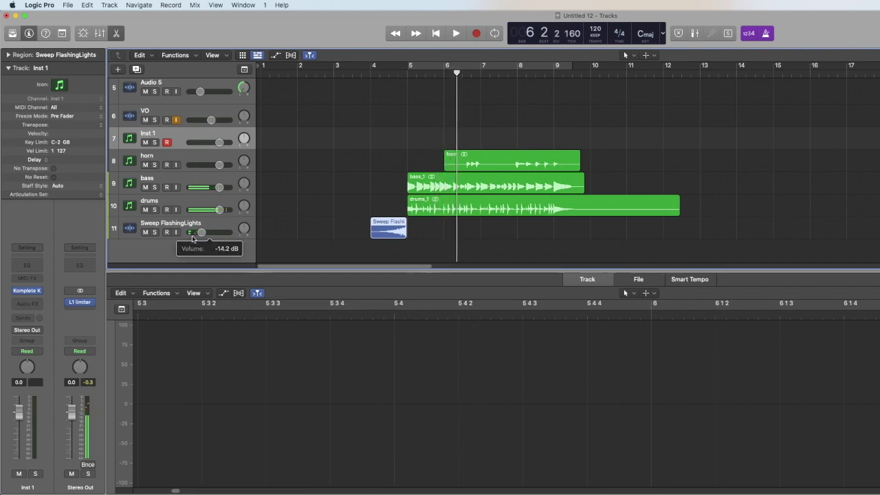
{"action": "key", "text": "shift+space"}
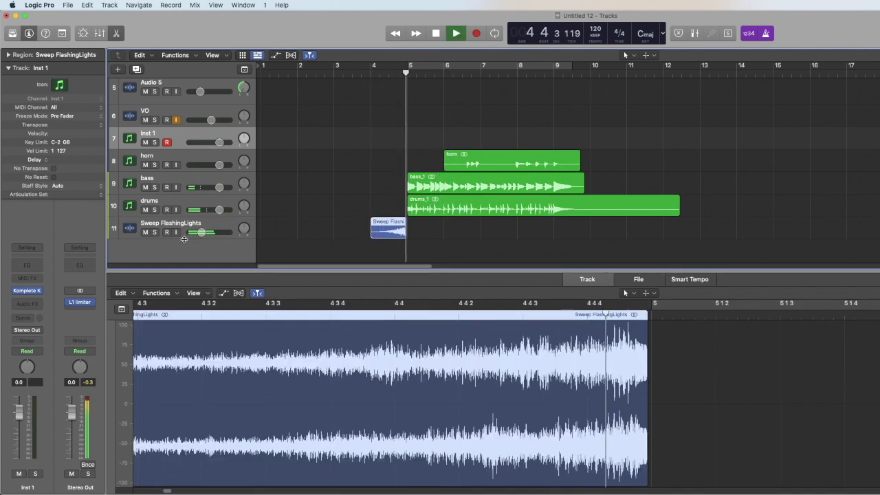
{"action": "key", "text": "space"}
Step: Add a Channel EQ to the Sweep FlashingLights track and cut its low frequencies with the low shelf band during playback
{"action": "left_click", "coordinate": [338, 228]}
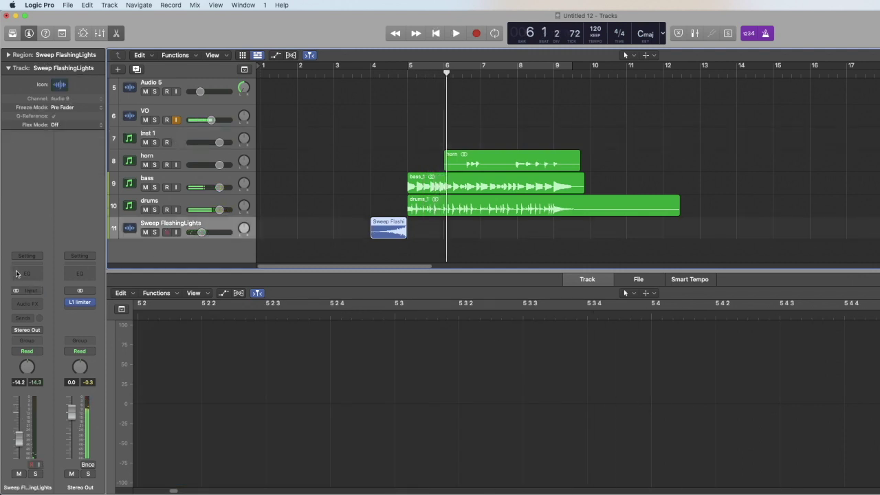
{"action": "left_click", "coordinate": [17, 274]}
{"action": "left_click", "coordinate": [418, 218]}
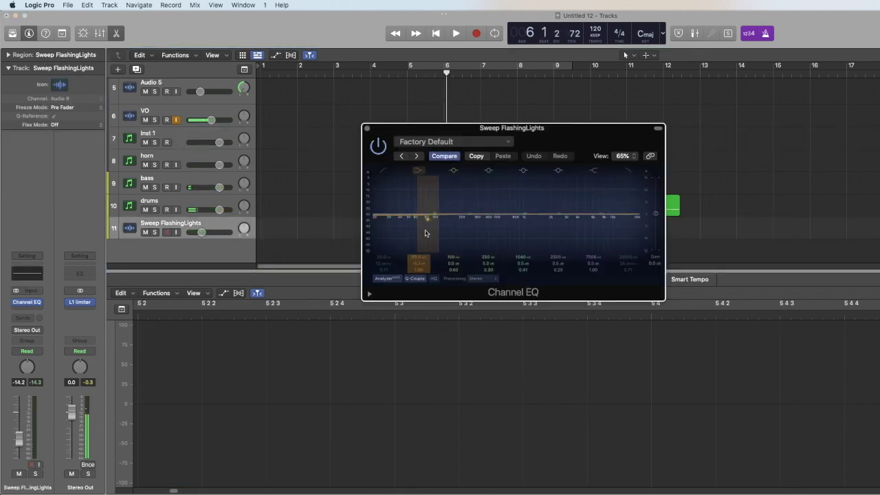
{"action": "key", "text": "space"}
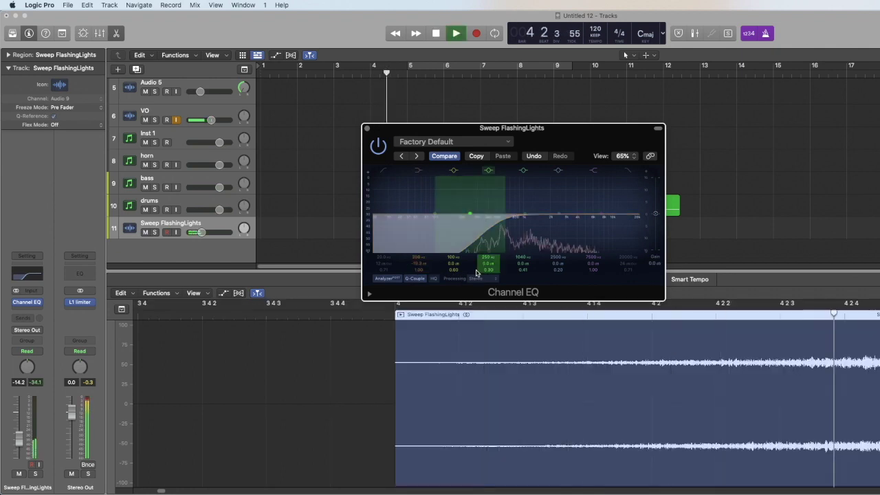
{"action": "key", "text": "space"}
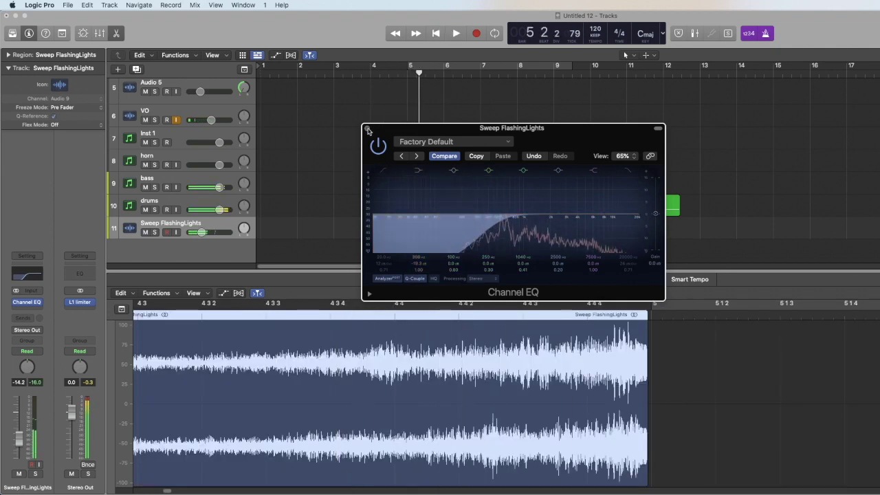
{"action": "left_click", "coordinate": [367, 128]}
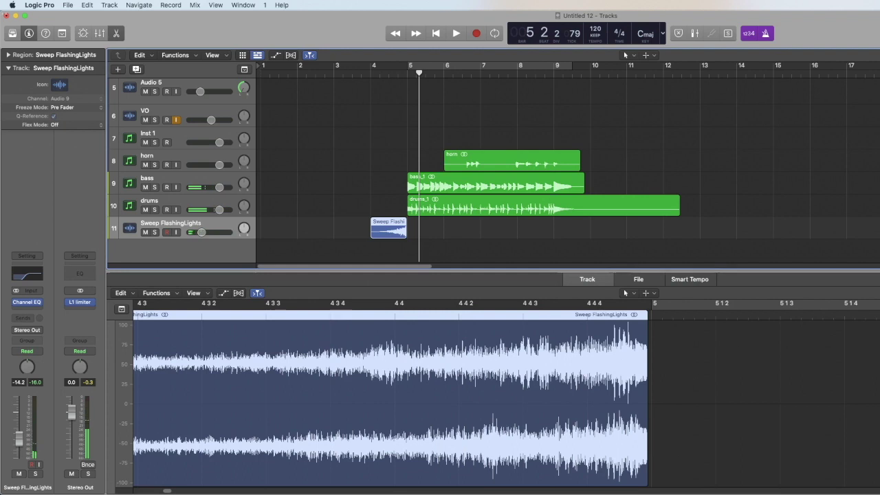
Step: Shift the Sweep FlashingLights region slightly later so it ends just past bar 5, and play the transition
{"action": "key", "text": "super+Right"}
{"action": "key", "text": "super+Right"}
{"action": "key", "text": "super+Right"}
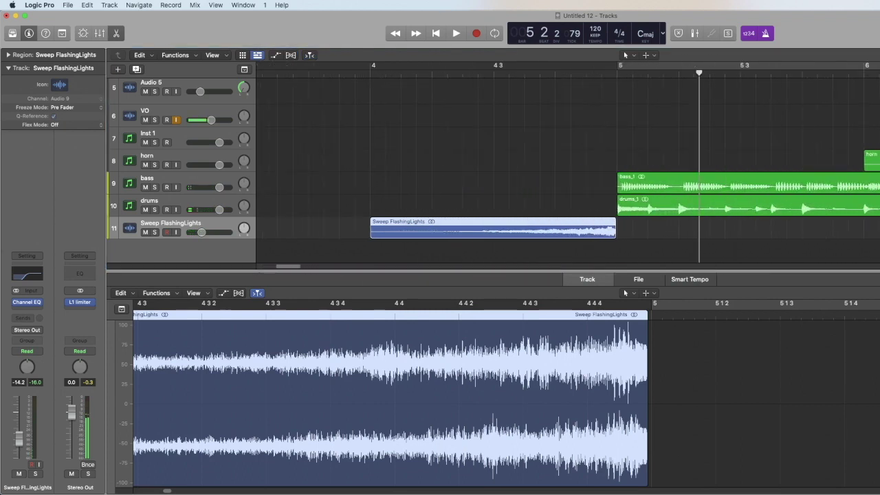
{"action": "left_click_drag", "start_coordinate": [596, 227], "coordinate": [600, 227]}
{"action": "left_click", "coordinate": [540, 70]}
{"action": "key", "text": "space"}
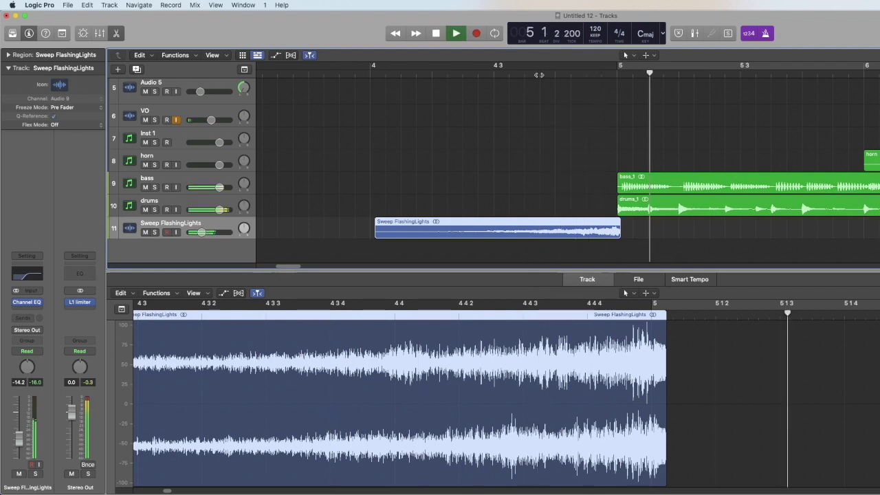
{"action": "key", "text": "space"}
Step: Enable Flex on the Sweep FlashingLights track, time-compress its region to start at 4 3 1 17 with length 0 2 0 40, and play it
{"action": "left_click", "coordinate": [367, 77]}
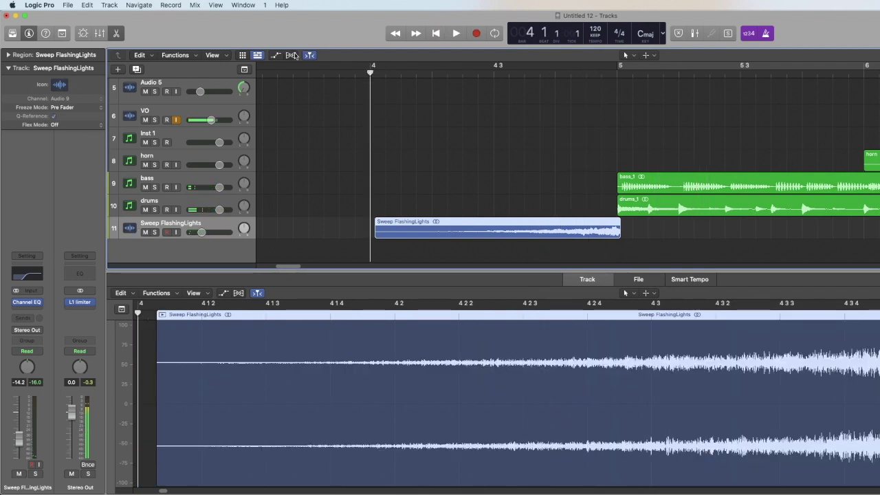
{"action": "key", "text": "super+Down"}
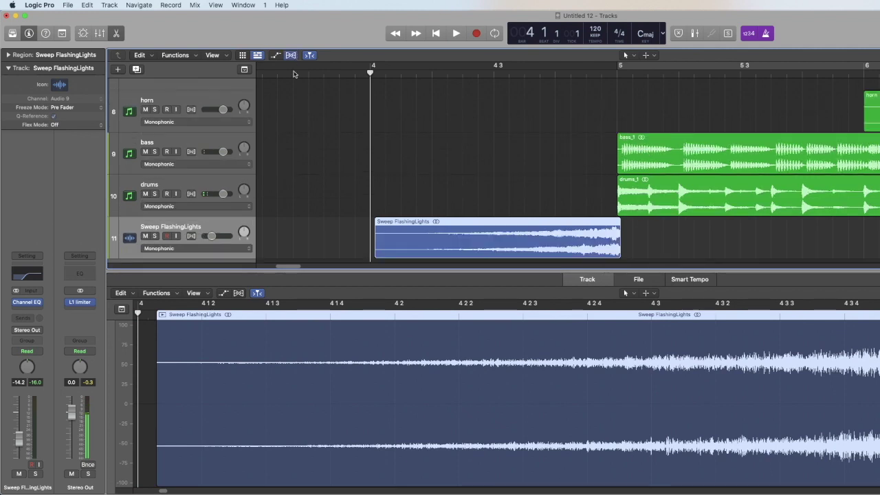
{"action": "left_click", "coordinate": [192, 236]}
{"action": "key", "text": "super+Up"}
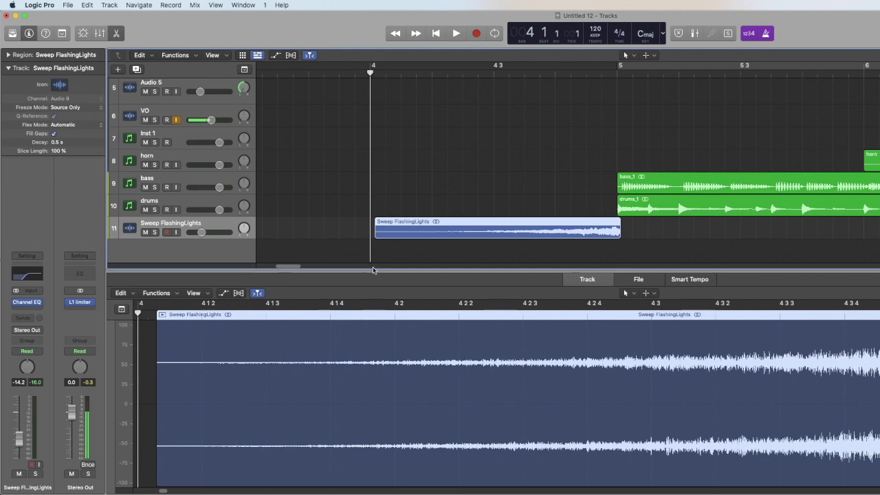
{"action": "left_click_drag", "start_coordinate": [377, 232], "coordinate": [495, 227]}
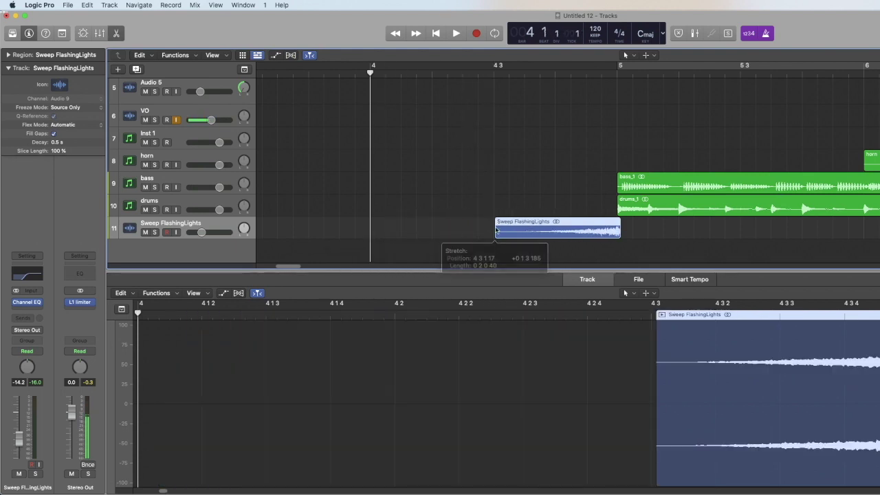
{"action": "key", "text": "space"}
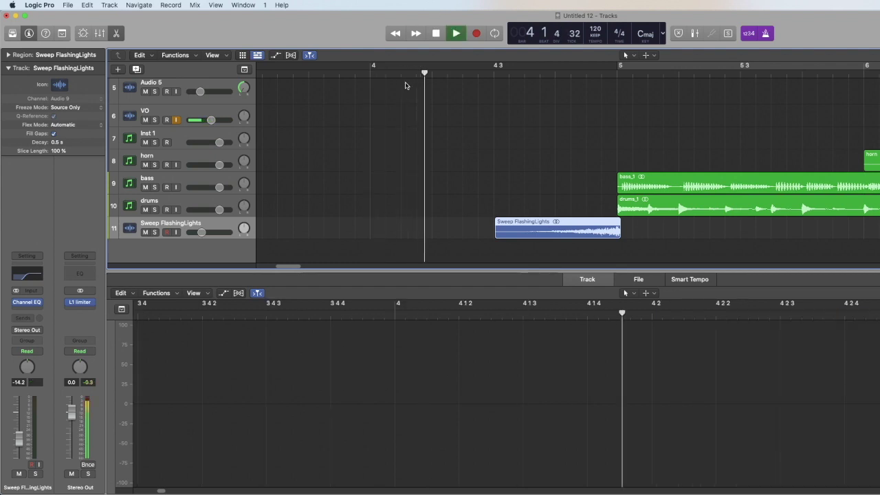
{"action": "key", "text": "space"}
{"action": "key", "text": "space"}
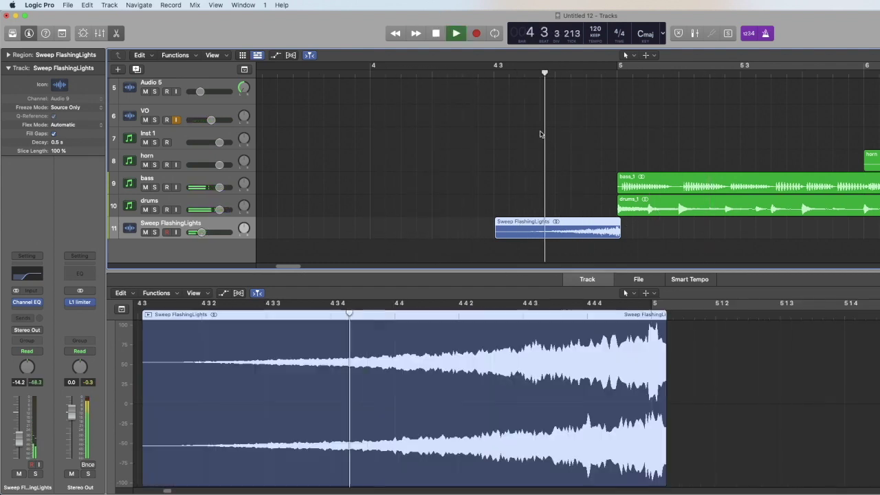
{"action": "key", "text": "space"}
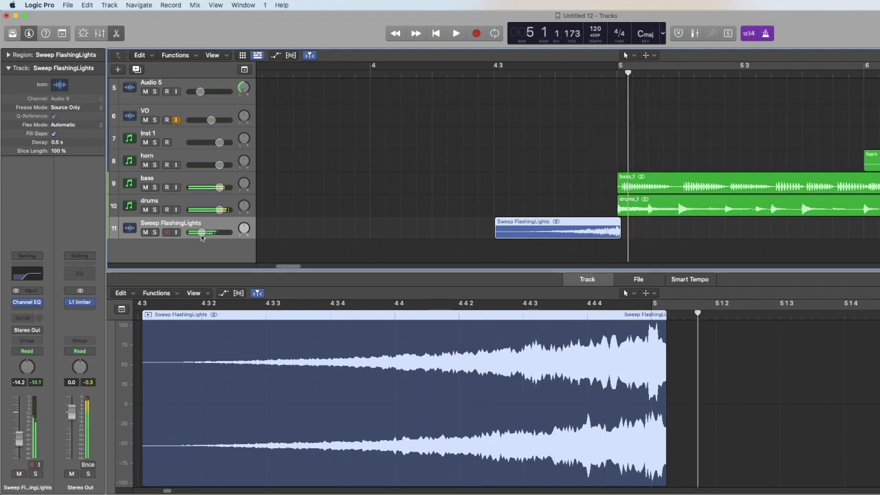
Step: Set the Sweep FlashingLights track's Flex mode to Polyphonic, listen to the result and hide the Flex view
{"action": "left_click", "coordinate": [291, 56]}
{"action": "left_click", "coordinate": [192, 250]}
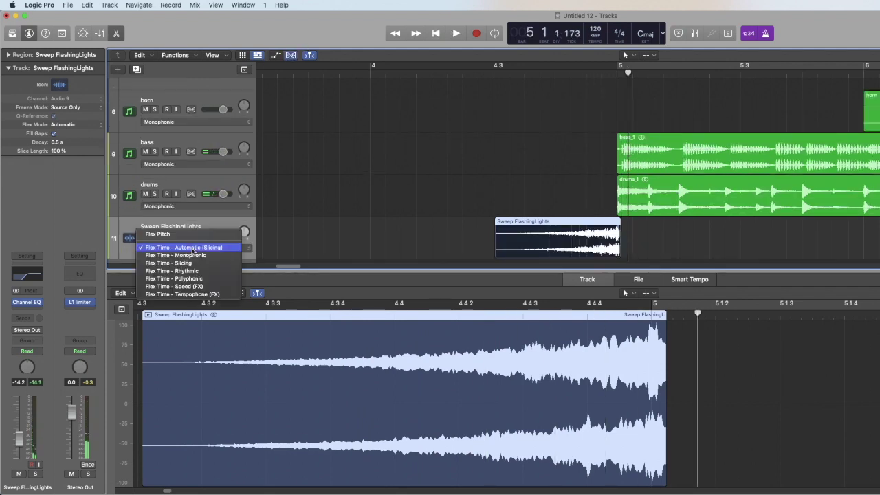
{"action": "left_click", "coordinate": [207, 282]}
{"action": "key", "text": "space"}
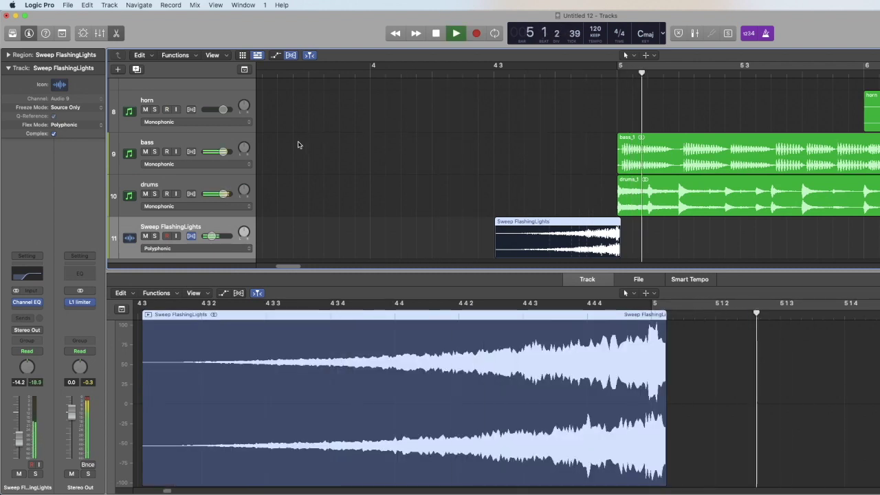
{"action": "key", "text": "space"}
{"action": "left_click", "coordinate": [197, 256]}
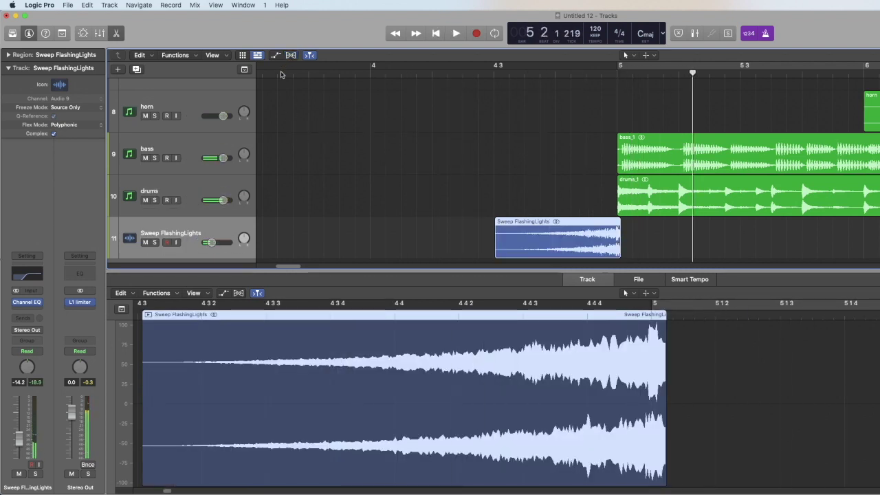
{"action": "key", "text": "super+Up"}
Step: Raise the Sweep FlashingLights volume to -7.6 dB and move its region slightly earlier so it ends at bar 5
{"action": "left_click_drag", "start_coordinate": [202, 233], "coordinate": [212, 234]}
{"action": "key", "text": "space"}
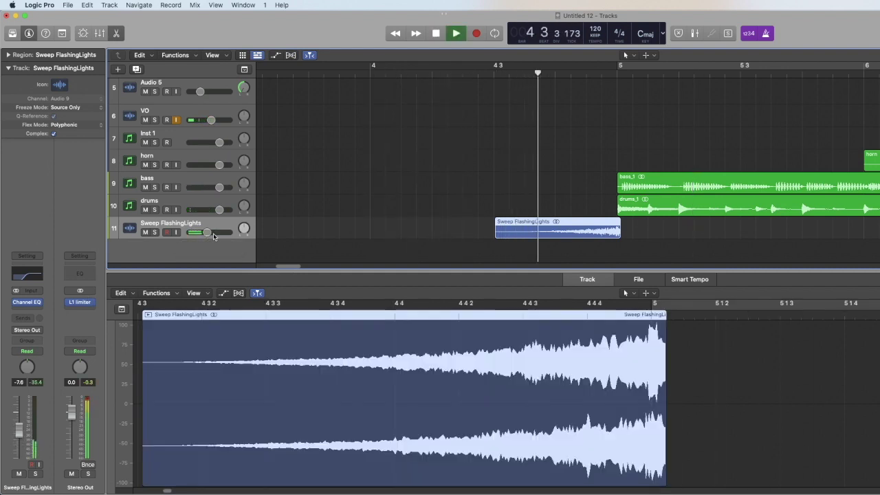
{"action": "key", "text": "space"}
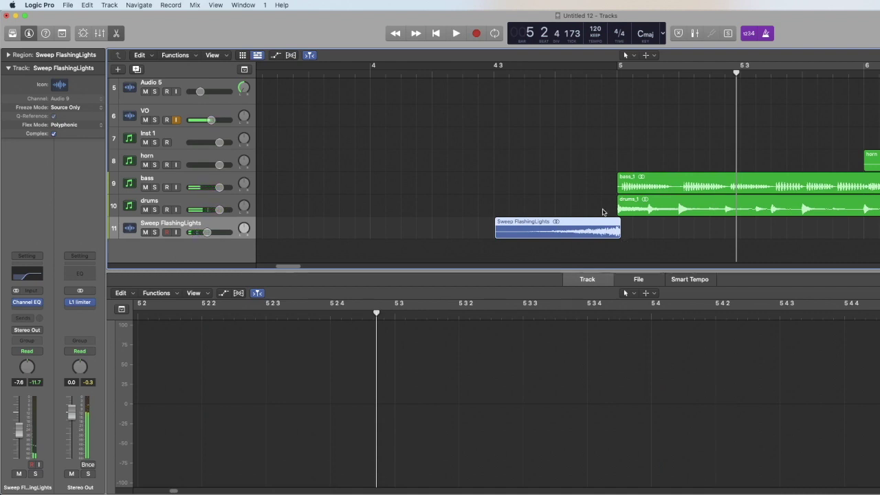
{"action": "left_click_drag", "start_coordinate": [616, 227], "coordinate": [608, 227]}
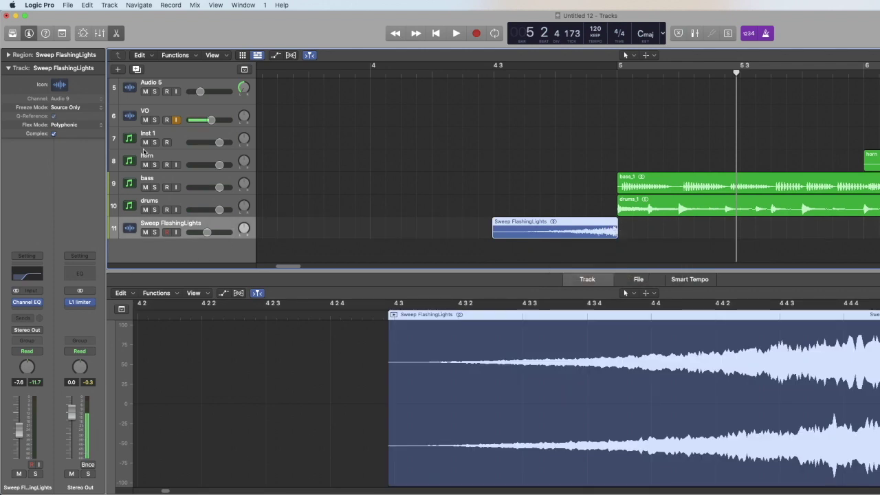
Step: Add Komplete Kontrol's Impact Underworld one-shot on a new track and move its region to start just before bar 5, at about 4 4 3
{"action": "left_click", "coordinate": [169, 135]}
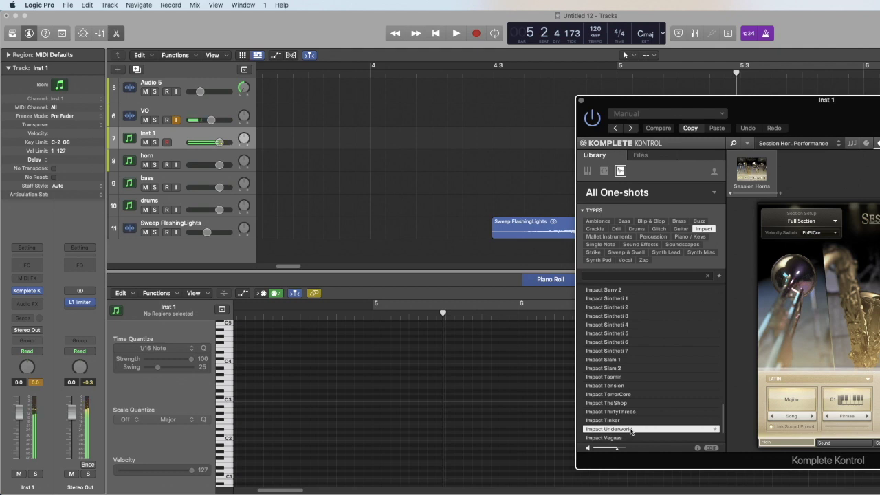
{"action": "left_click_drag", "start_coordinate": [630, 429], "coordinate": [506, 246]}
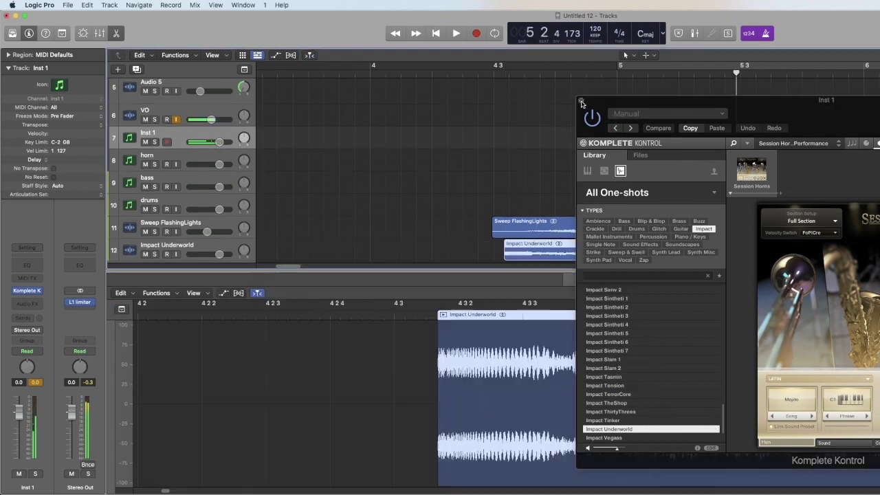
{"action": "left_click", "coordinate": [581, 101]}
{"action": "left_click_drag", "start_coordinate": [537, 257], "coordinate": [613, 235]}
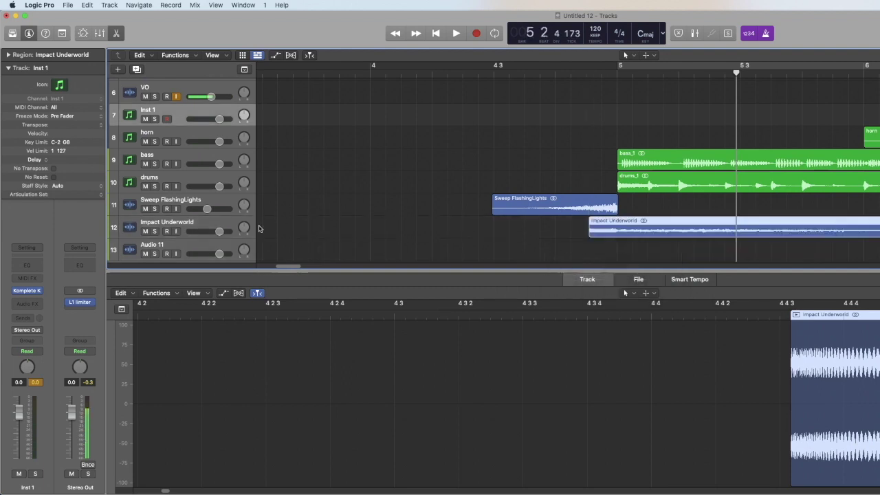
Step: Solo the Impact Underworld and VO tracks and play from just after beat 3 of bar 4
{"action": "left_click", "coordinate": [154, 231]}
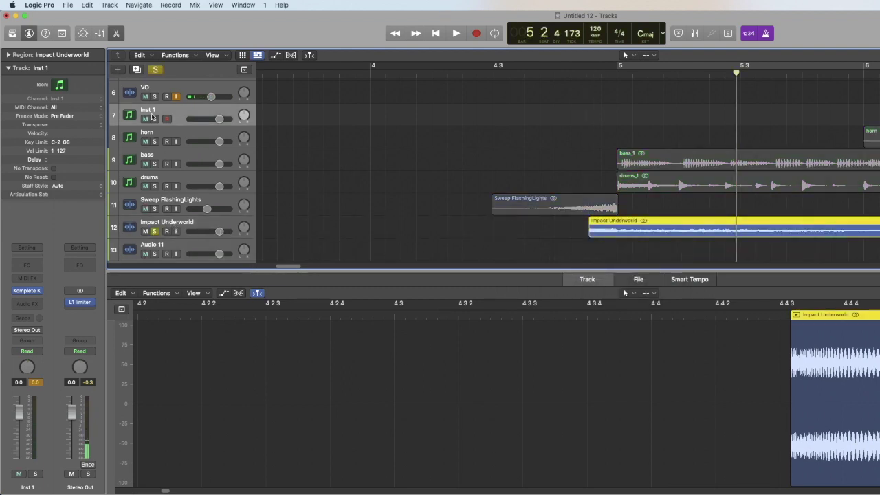
{"action": "left_click", "coordinate": [156, 97]}
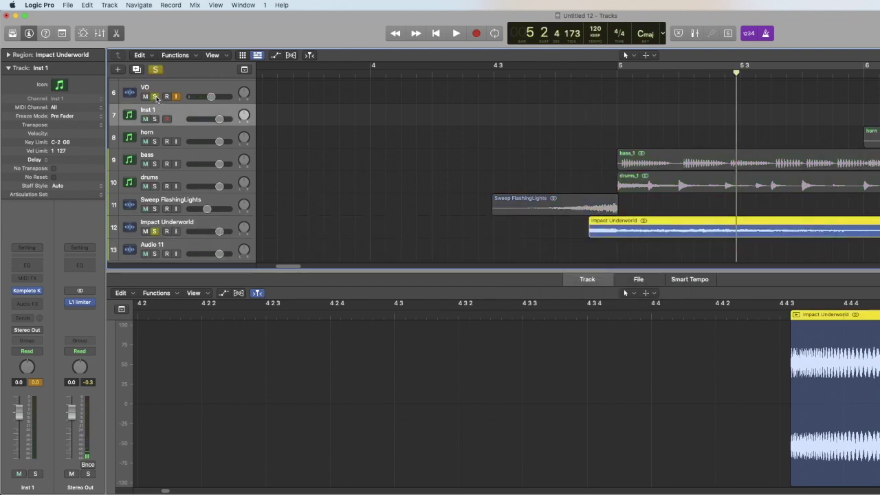
{"action": "left_click", "coordinate": [526, 76]}
{"action": "key", "text": "space"}
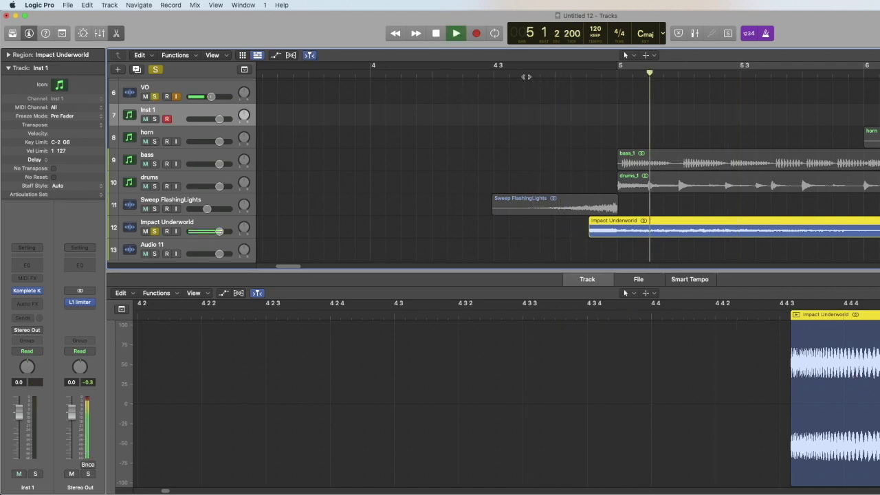
Step: Split the Impact Underworld region at bar 5 and delete the piece before the cut
{"action": "left_click", "coordinate": [539, 74]}
{"action": "key", "text": "space"}
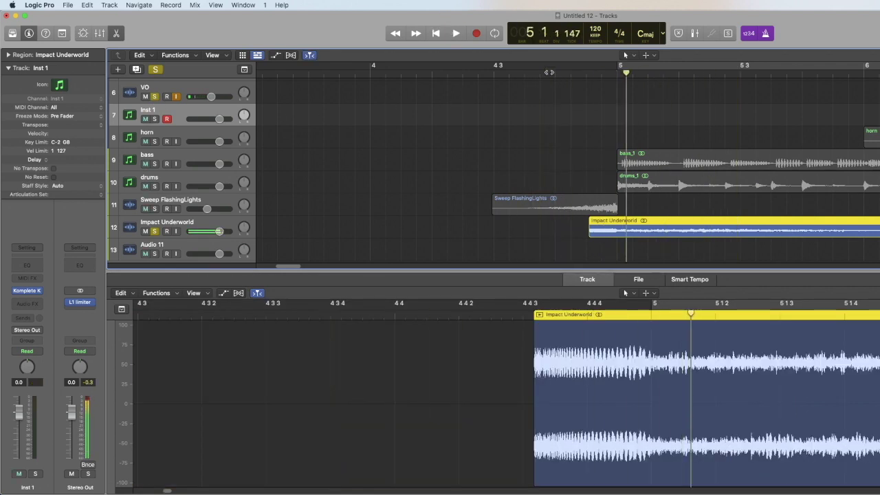
{"action": "left_click", "coordinate": [609, 74]}
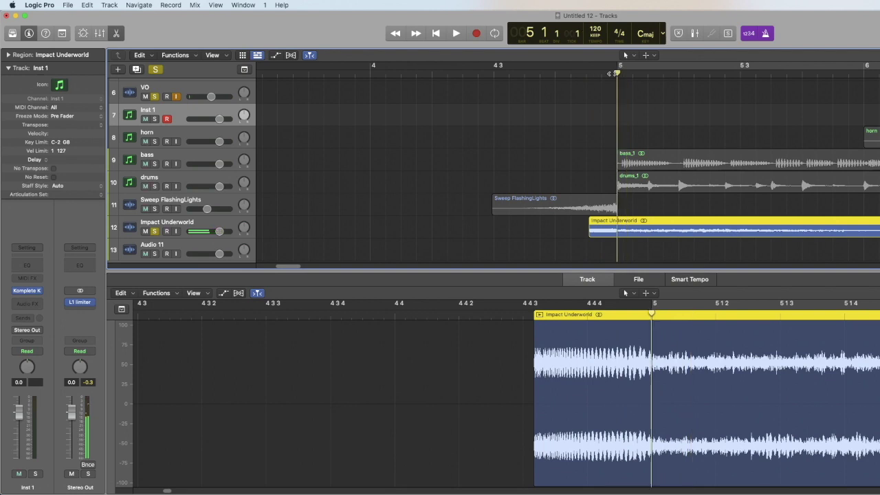
{"action": "right_click", "coordinate": [614, 232]}
{"action": "left_click", "coordinate": [626, 233]}
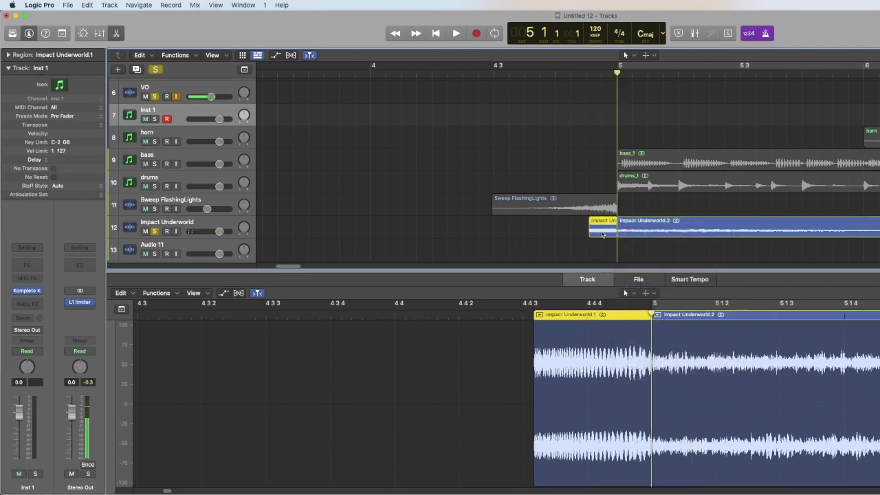
{"action": "key", "text": "Delete"}
Step: Play the trimmed Impact Underworld region from just before bar 5 to check how it starts and decays
{"action": "left_click", "coordinate": [586, 74]}
{"action": "key", "text": "space"}
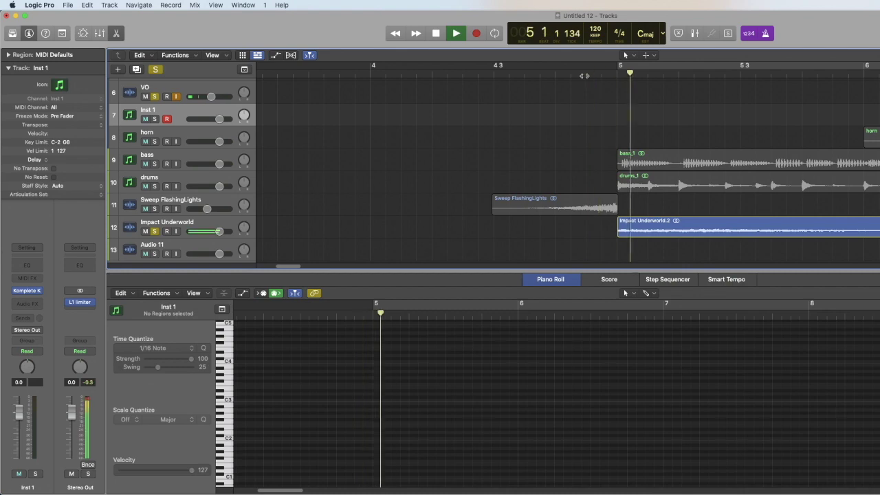
{"action": "key", "text": "space"}
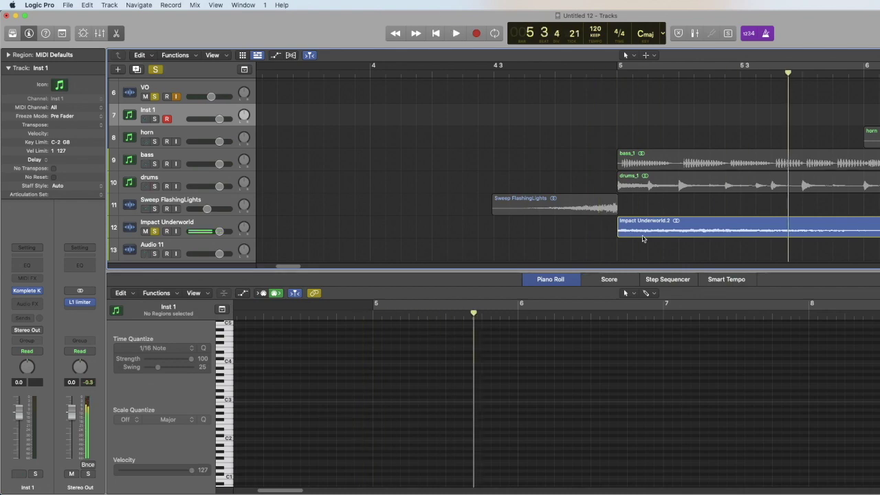
{"action": "left_click_drag", "start_coordinate": [621, 232], "coordinate": [626, 232]}
{"action": "key", "text": "space"}
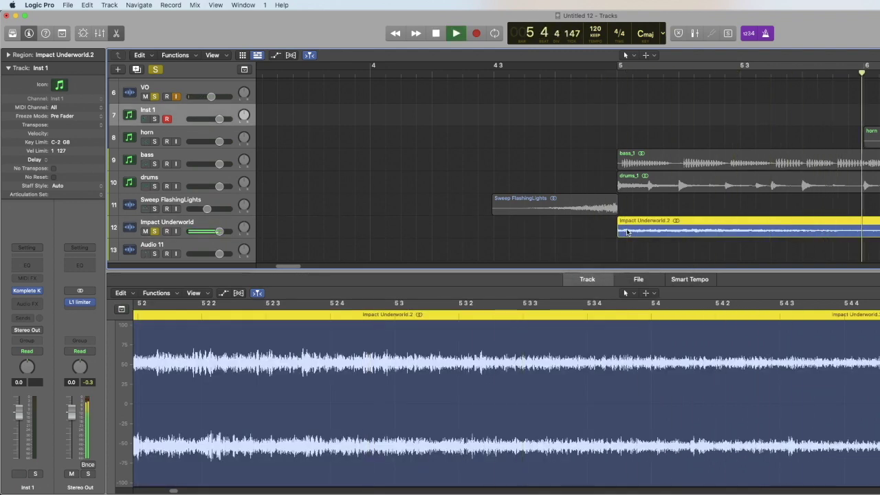
{"action": "key", "text": "space"}
Step: Move the trimmed impact region onto the Sweep FlashingLights track at bar 5 and audition the transition with that track soloed
{"action": "left_click_drag", "start_coordinate": [621, 230], "coordinate": [501, 219]}
{"action": "left_click", "coordinate": [155, 231]}
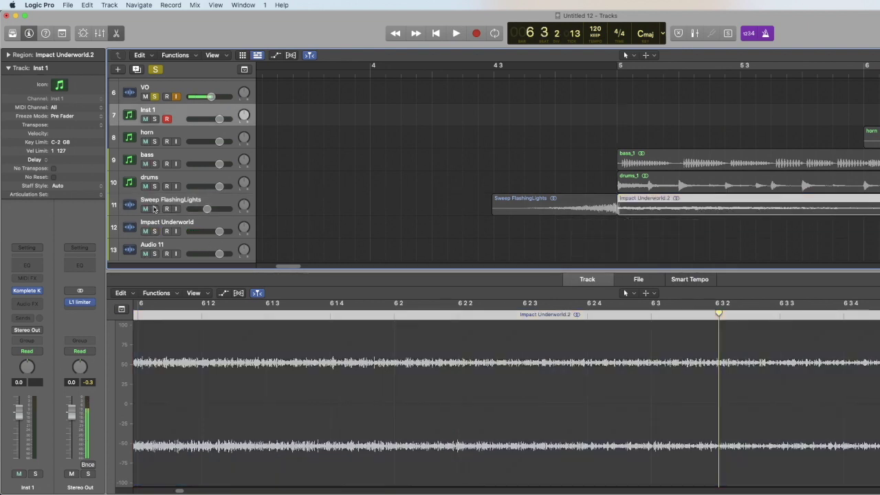
{"action": "left_click", "coordinate": [155, 209]}
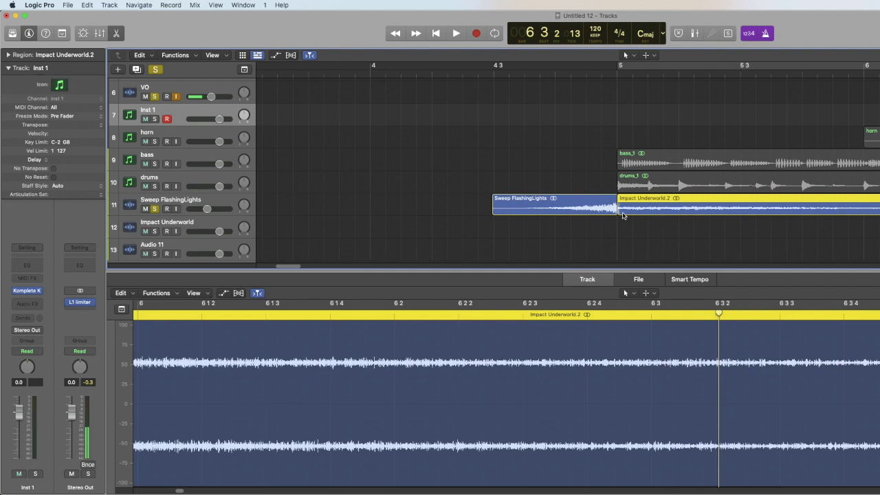
{"action": "double_click", "coordinate": [554, 76]}
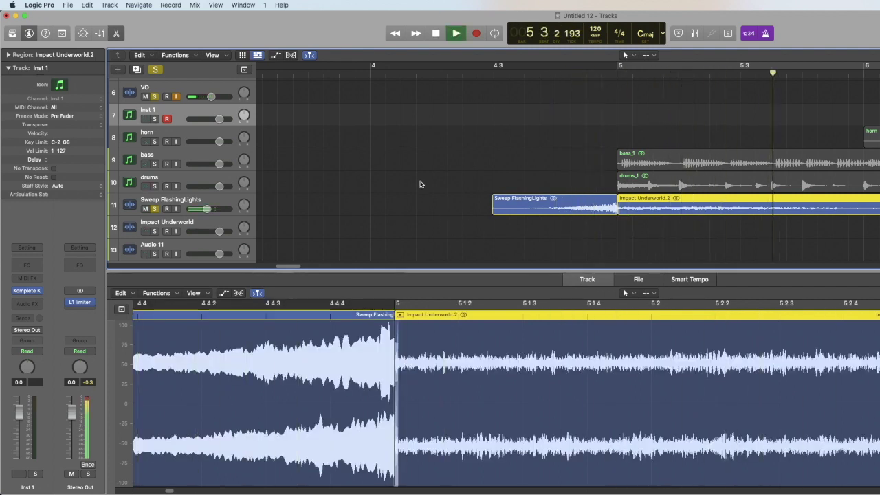
{"action": "key", "text": "space"}
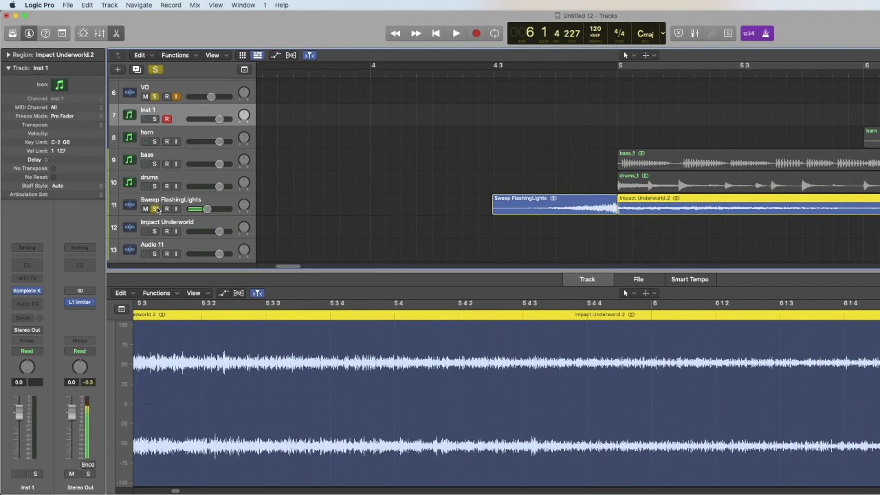
Step: Unsolo the Sweep FlashingLights and VO tracks and play the full arrangement around bar 5
{"action": "left_click", "coordinate": [156, 209]}
{"action": "left_click", "coordinate": [155, 97]}
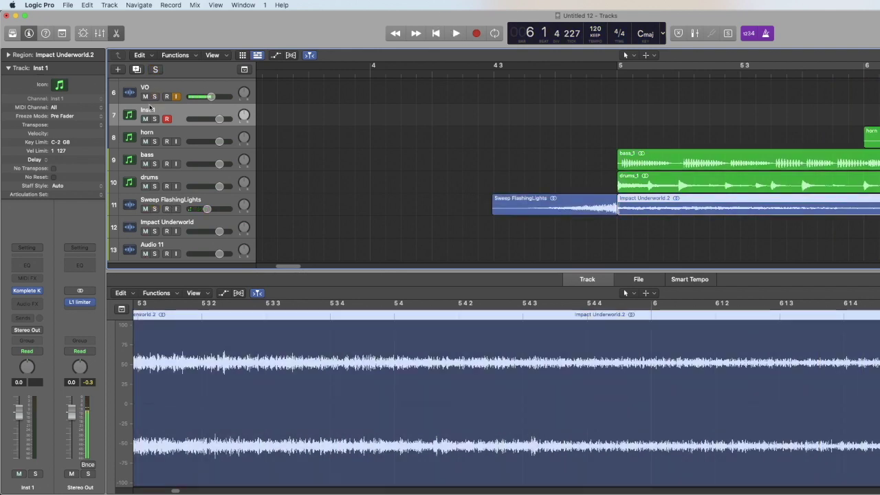
{"action": "key", "text": "space"}
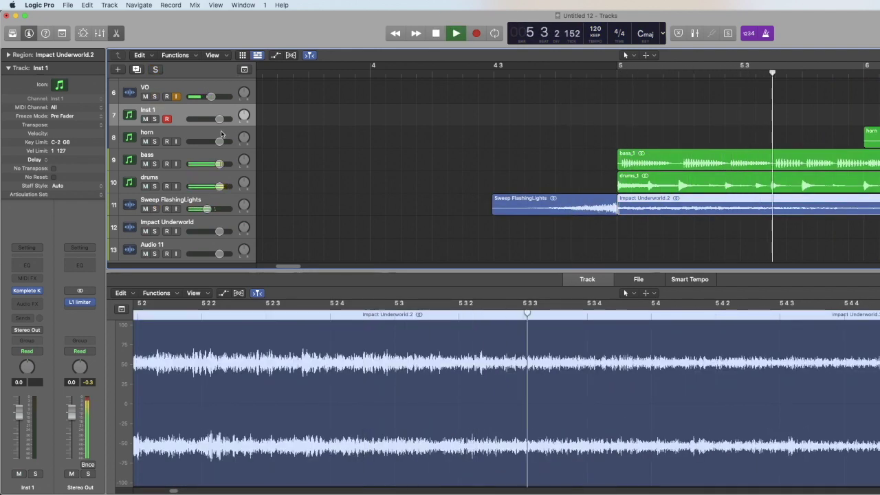
{"action": "key", "text": "space"}
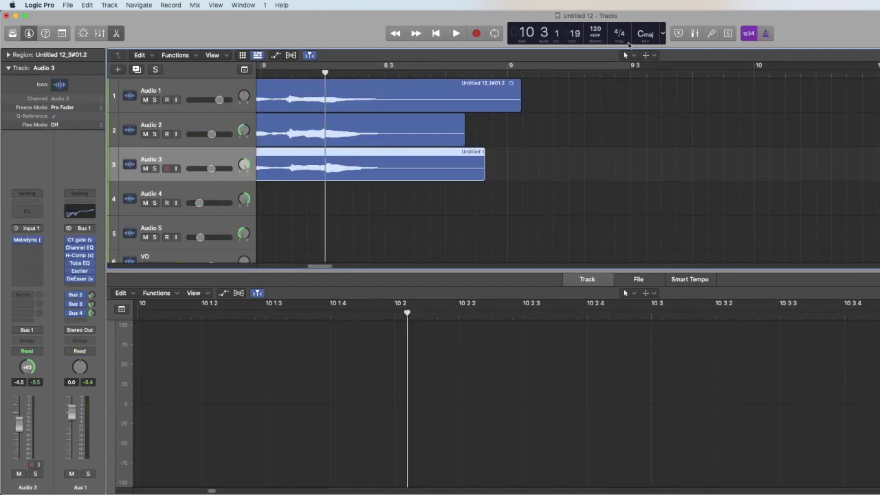
{"action": "key", "text": "space"}
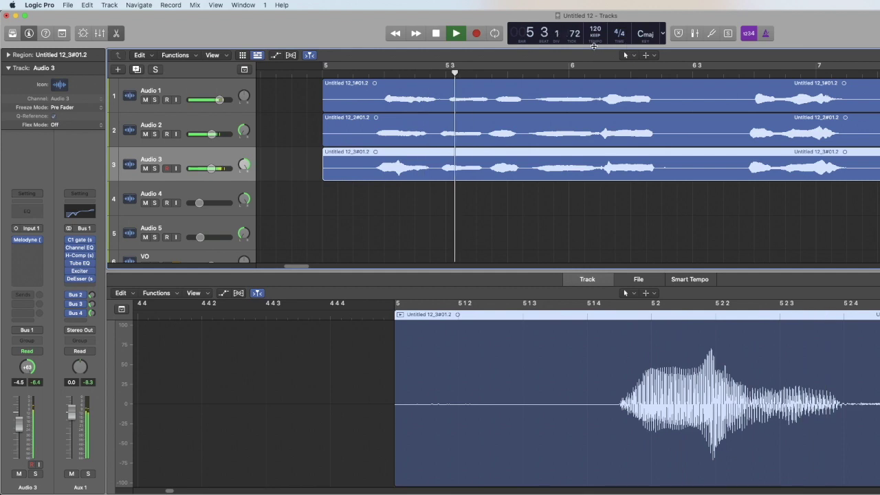
{"action": "key", "text": "space"}
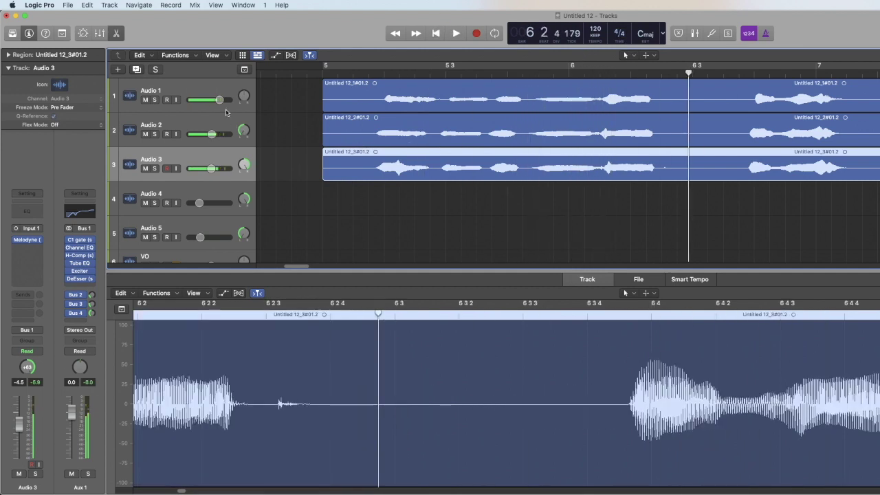
Step: Insert the mono Waves RCompressor after Melodyne on the Audio 1 track
{"action": "left_click", "coordinate": [177, 95]}
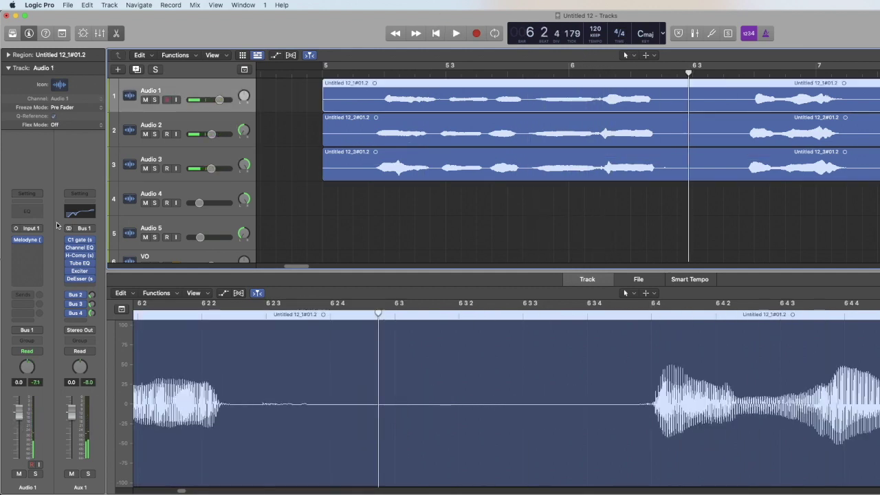
{"action": "left_click", "coordinate": [40, 242]}
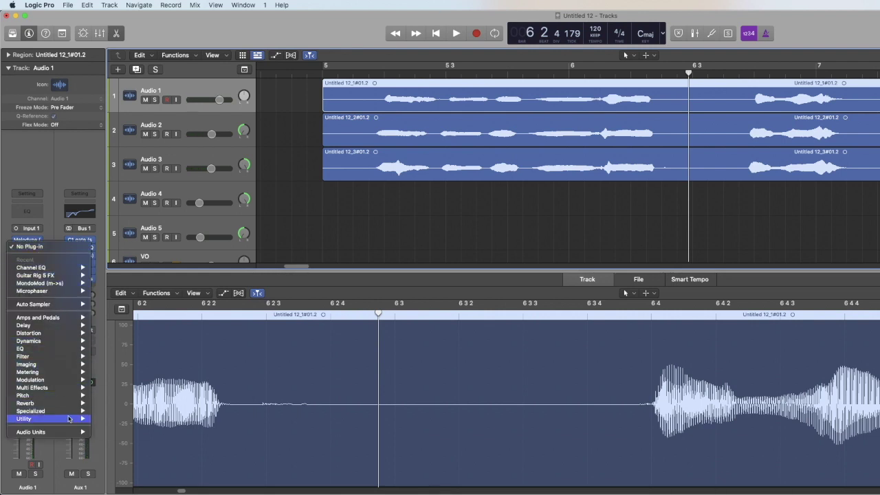
{"action": "mouse_move", "coordinate": [76, 432]}
{"action": "mouse_move", "coordinate": [141, 462]}
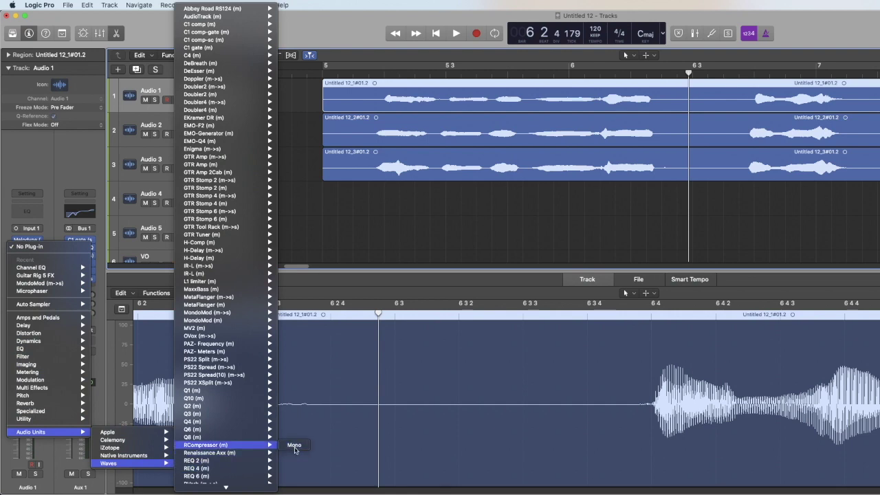
{"action": "left_click", "coordinate": [294, 446]}
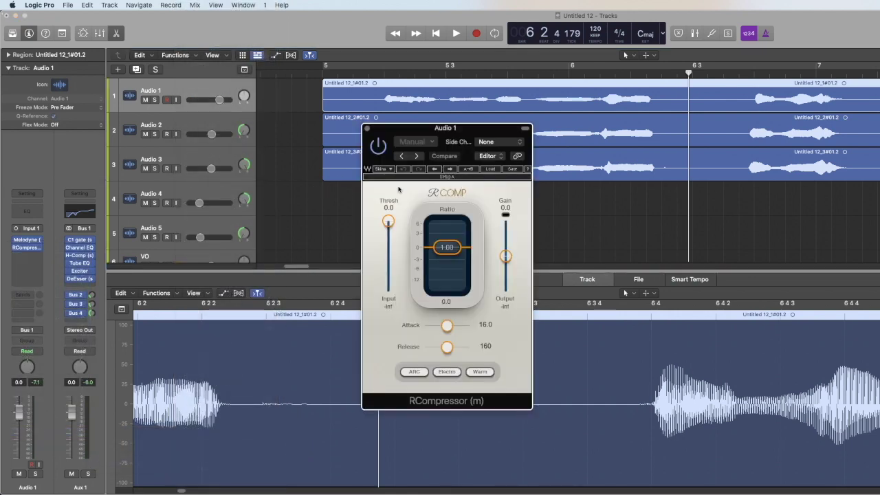
Step: Solo the Audio 1 and VO tracks
{"action": "left_click", "coordinate": [145, 100]}
{"action": "left_click", "coordinate": [145, 99]}
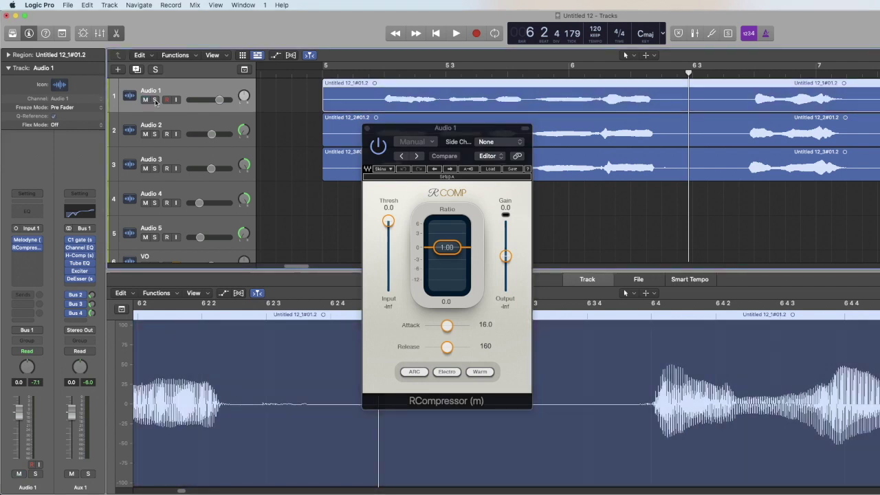
{"action": "left_click", "coordinate": [155, 100]}
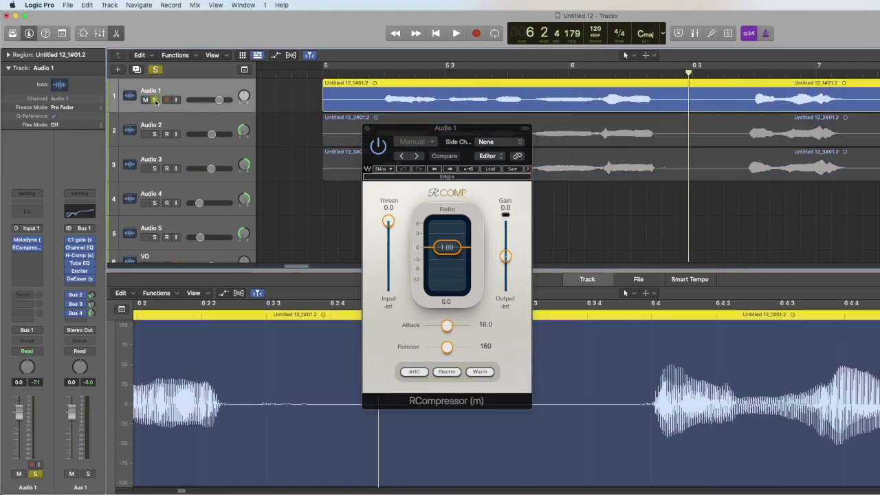
{"action": "left_click", "coordinate": [155, 99]}
{"action": "left_click", "coordinate": [154, 99]}
{"action": "scroll", "coordinate": [231, 215], "scroll_direction": "down", "scroll_amount": 1}
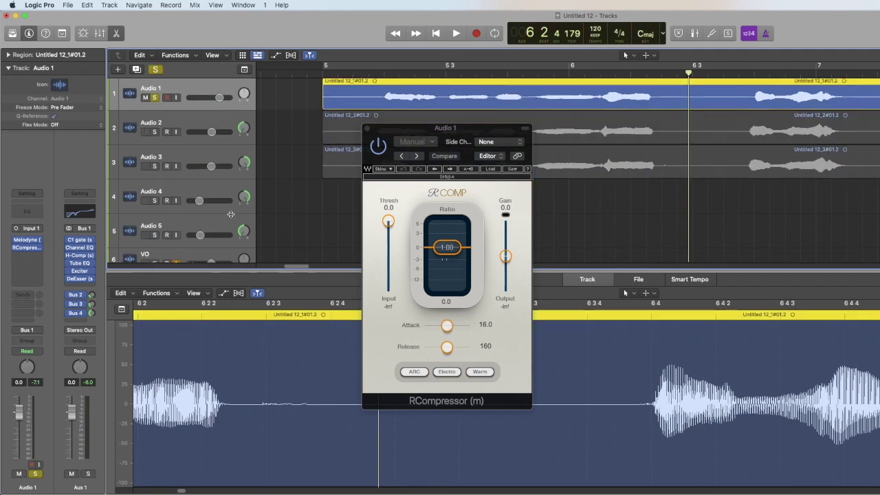
{"action": "scroll", "coordinate": [163, 252], "scroll_direction": "down", "scroll_amount": 1}
{"action": "scroll", "coordinate": [154, 259], "scroll_direction": "down", "scroll_amount": 1}
Step: Set Audio 1's RCompressor to ratio 3.36, attack 0.66, threshold -24.1 and gain 8.4 during playback, and close it
{"action": "left_click_drag", "start_coordinate": [447, 240], "coordinate": [448, 261]}
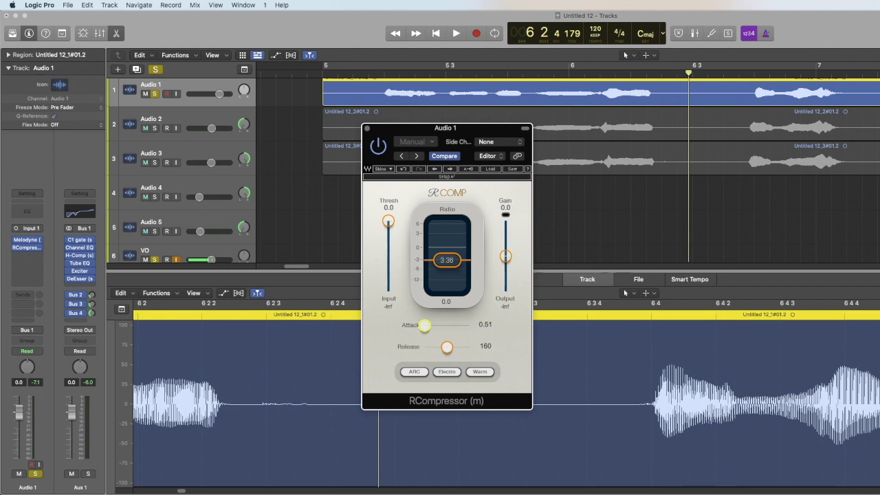
{"action": "key", "text": "space"}
{"action": "left_click_drag", "start_coordinate": [389, 221], "coordinate": [389, 249]}
{"action": "left_click_drag", "start_coordinate": [505, 256], "coordinate": [505, 245]}
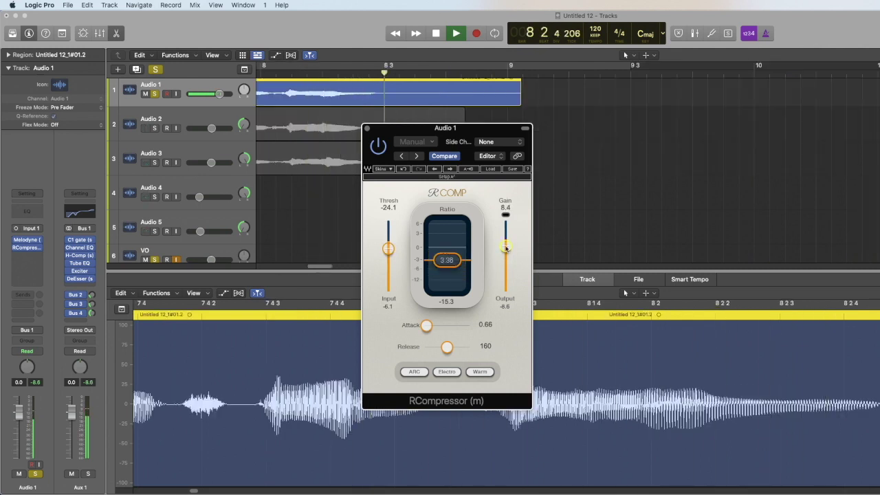
{"action": "key", "text": "space"}
{"action": "left_click", "coordinate": [367, 129]}
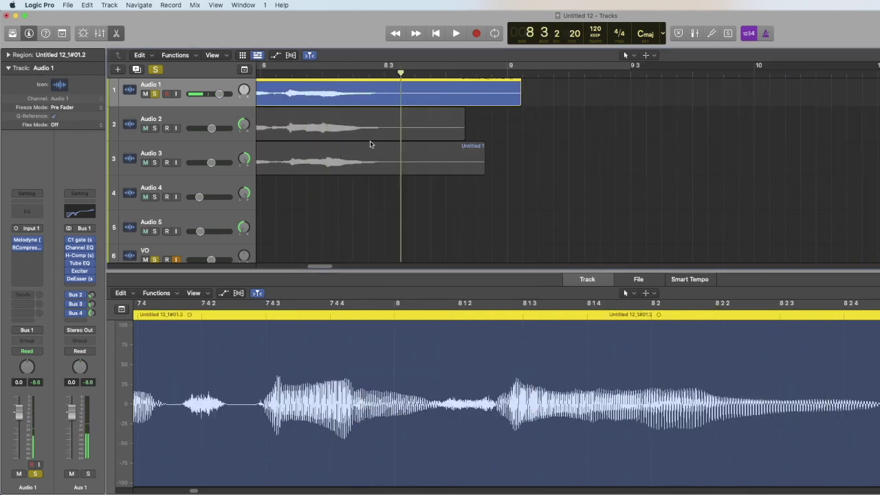
Step: Solo Audio 2 alongside Audio 1 and insert the mono RCompressor after Melodyne on Audio 2
{"action": "left_click", "coordinate": [157, 119]}
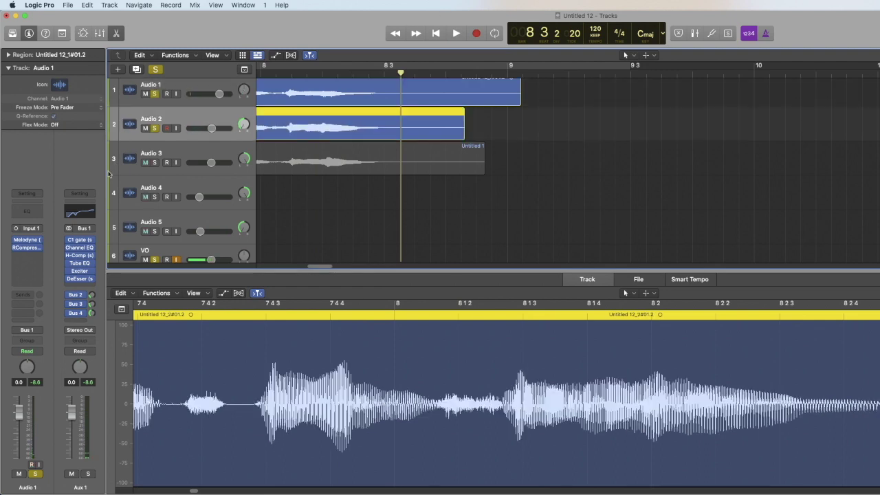
{"action": "left_click", "coordinate": [25, 252]}
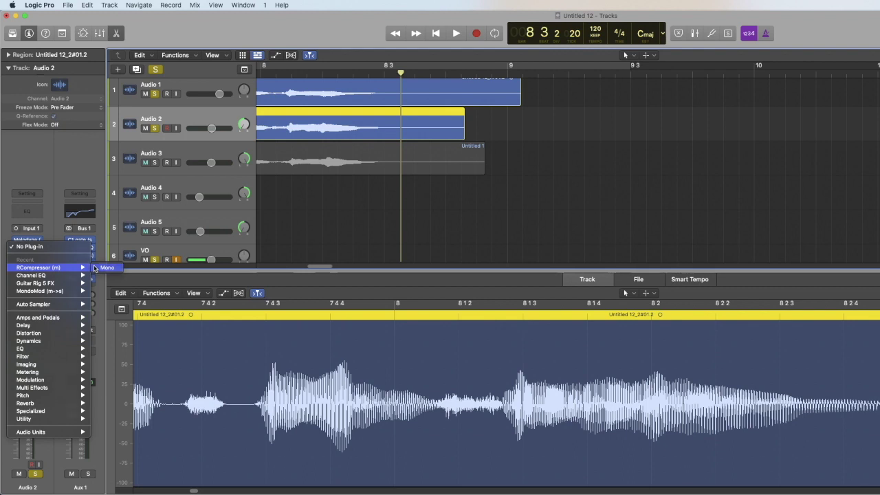
{"action": "left_click", "coordinate": [105, 267]}
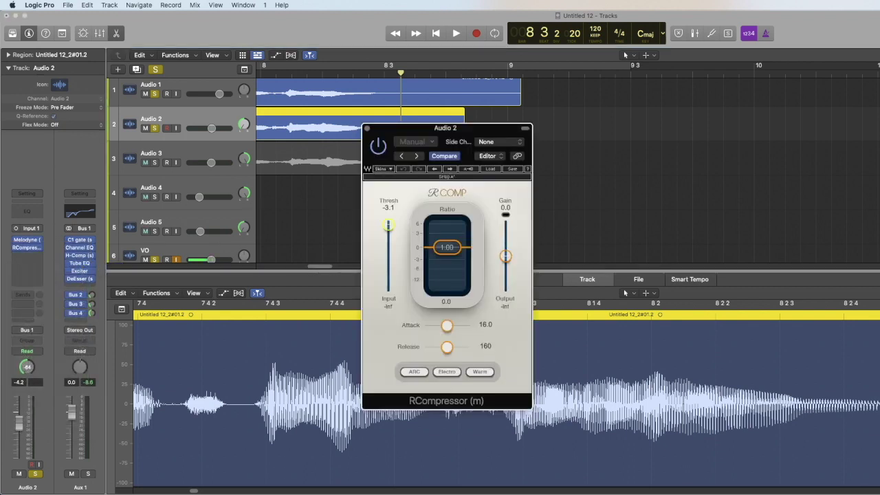
Step: Set Audio 2's RCompressor to ratio 3.32, attack 0.50, threshold -21.8 and gain 5.8 during playback, and close it
{"action": "left_click_drag", "start_coordinate": [447, 247], "coordinate": [447, 261]}
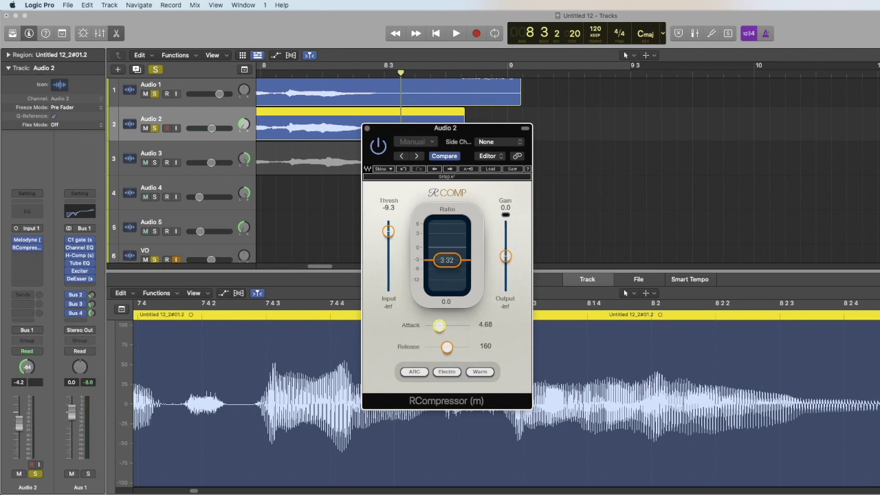
{"action": "key", "text": "space"}
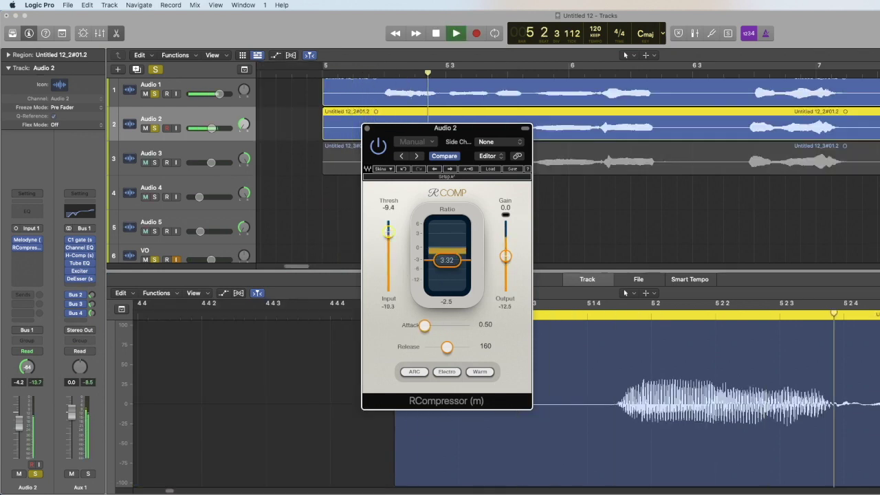
{"action": "left_click_drag", "start_coordinate": [389, 232], "coordinate": [388, 245]}
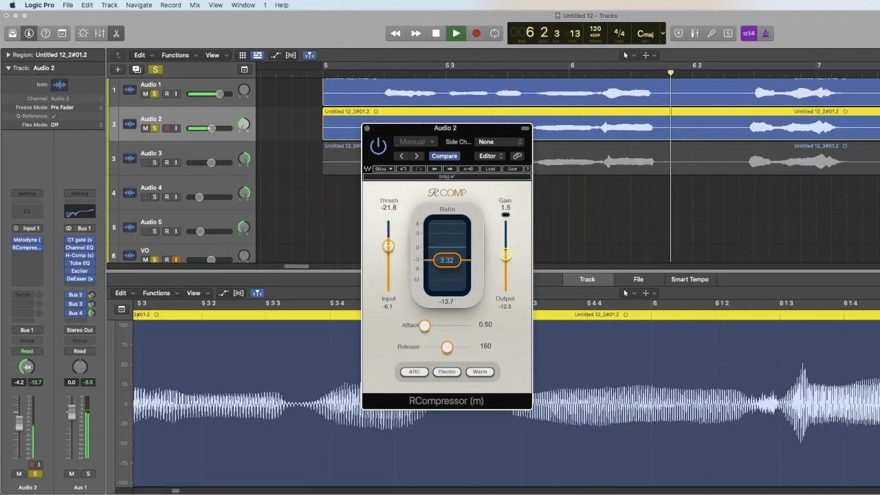
{"action": "left_click_drag", "start_coordinate": [505, 256], "coordinate": [506, 247]}
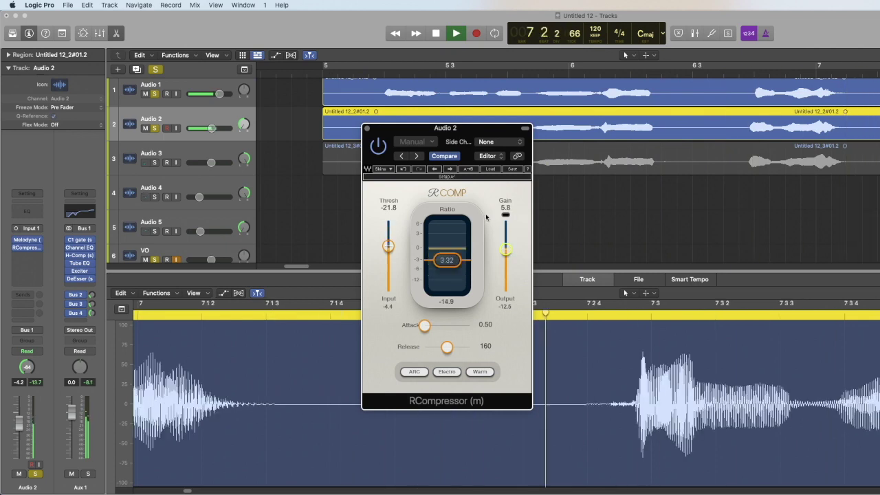
{"action": "left_click", "coordinate": [368, 130]}
{"action": "key", "text": "space"}
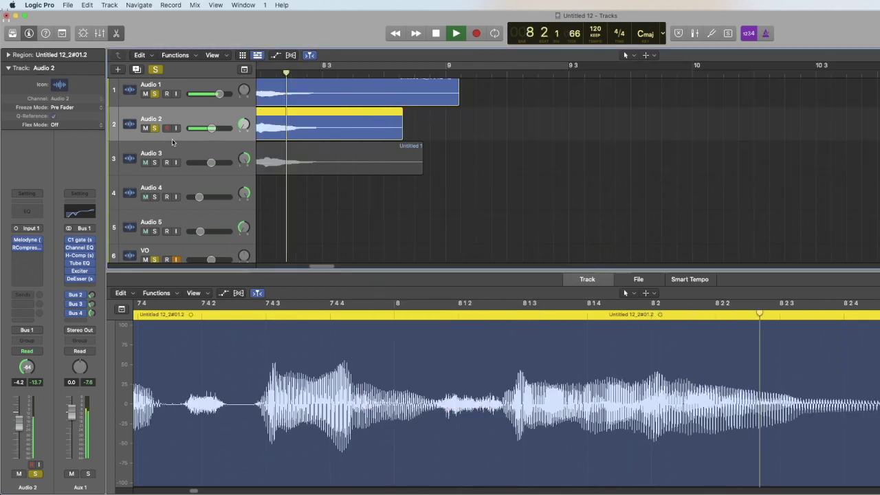
Step: Unsolo Audio 1 and Audio 2 and solo the Audio 3 track
{"action": "left_click", "coordinate": [152, 128]}
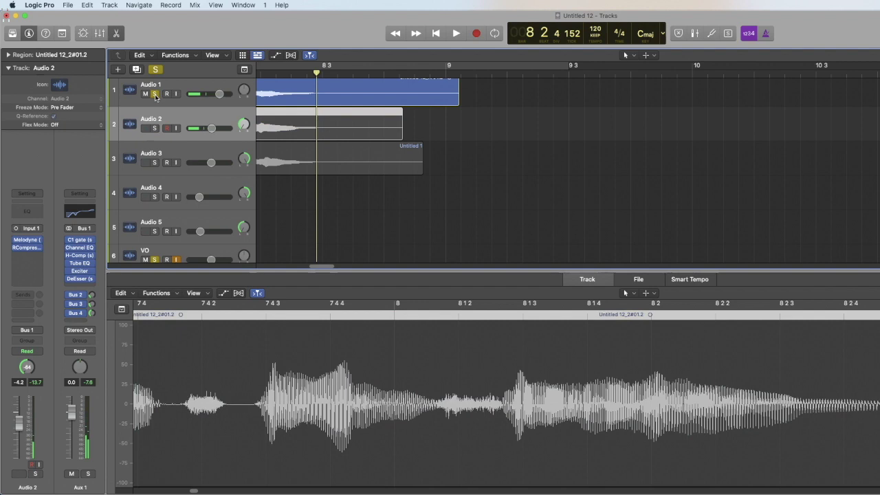
{"action": "left_click", "coordinate": [155, 95]}
{"action": "left_click", "coordinate": [156, 163]}
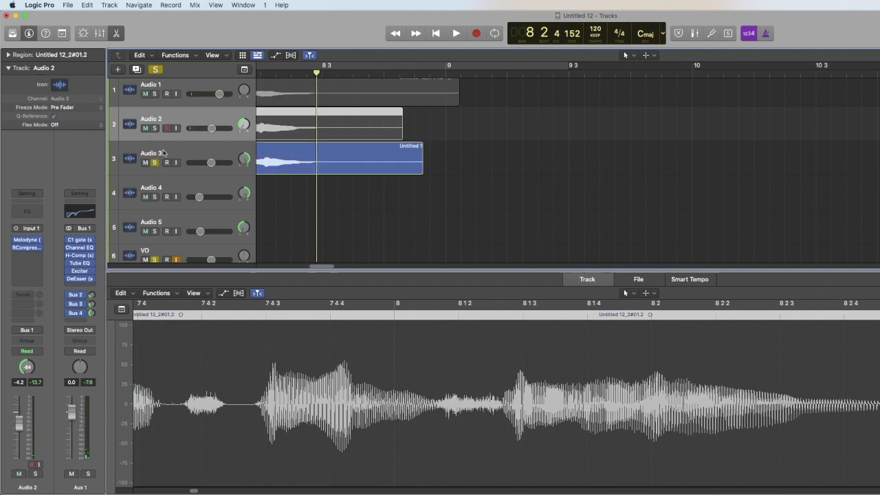
Step: Insert the mono RCompressor after Melodyne on the Audio 3 track
{"action": "left_click", "coordinate": [165, 154]}
{"action": "left_click", "coordinate": [29, 252]}
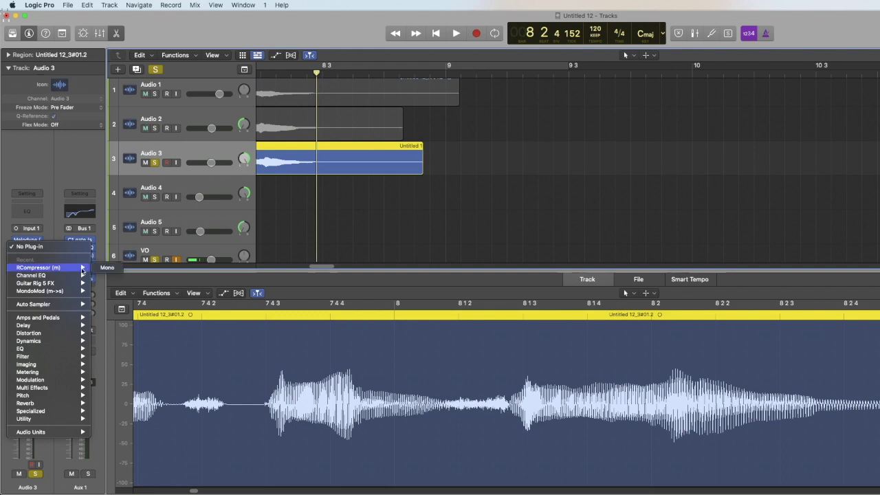
{"action": "left_click", "coordinate": [107, 268]}
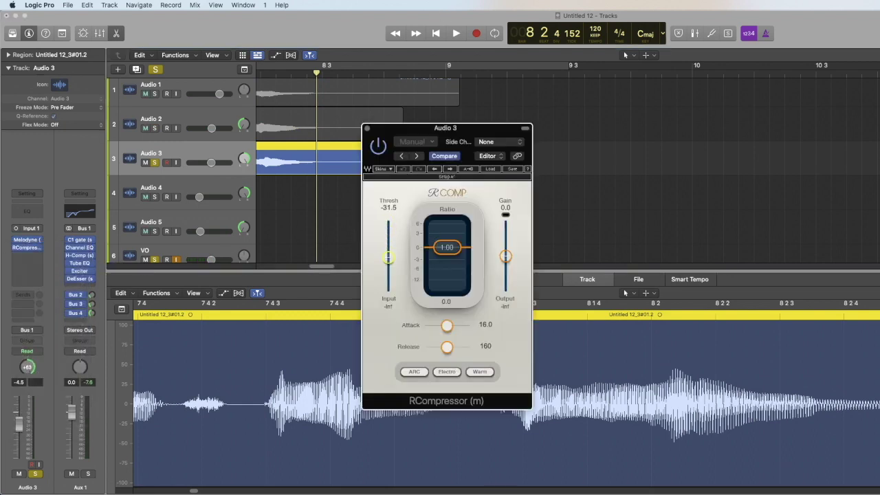
Step: Set Audio 3's RCompressor to ratio 3.36, attack 0.50, threshold -31.5 and gain 15.4 during playback, and close it
{"action": "left_click_drag", "start_coordinate": [453, 253], "coordinate": [453, 265]}
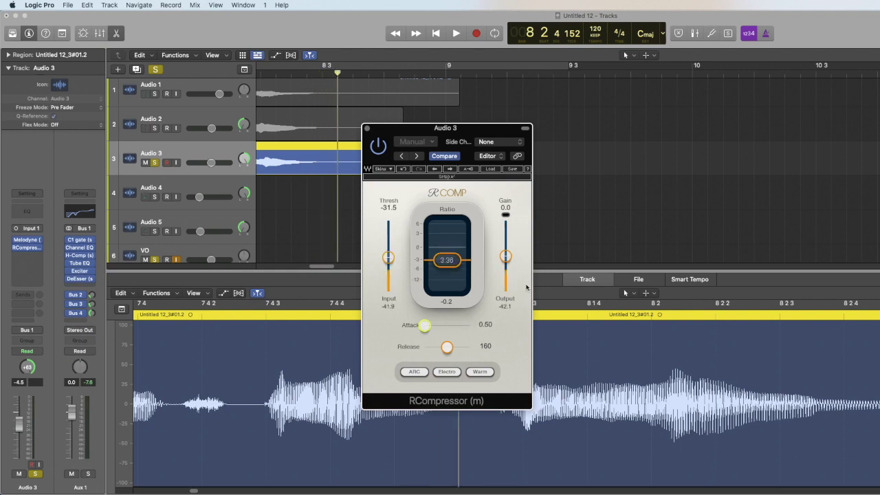
{"action": "key", "text": "space"}
{"action": "left_click_drag", "start_coordinate": [506, 256], "coordinate": [505, 238]}
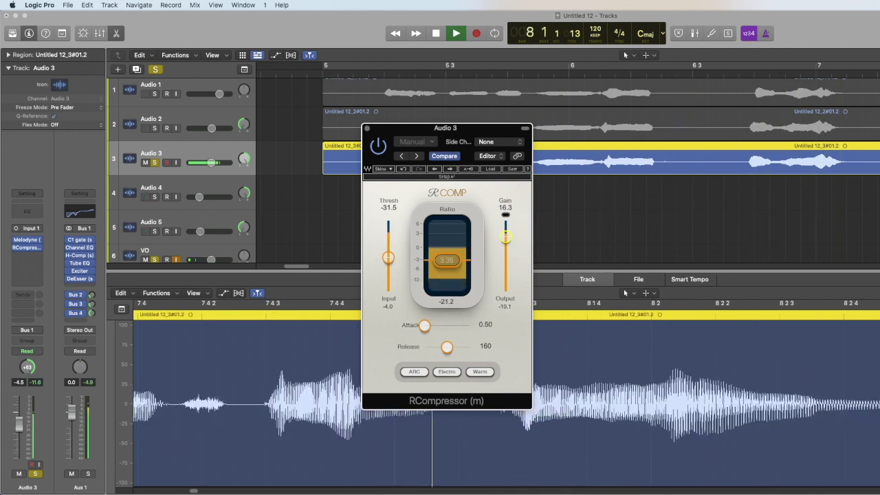
{"action": "key", "text": "space"}
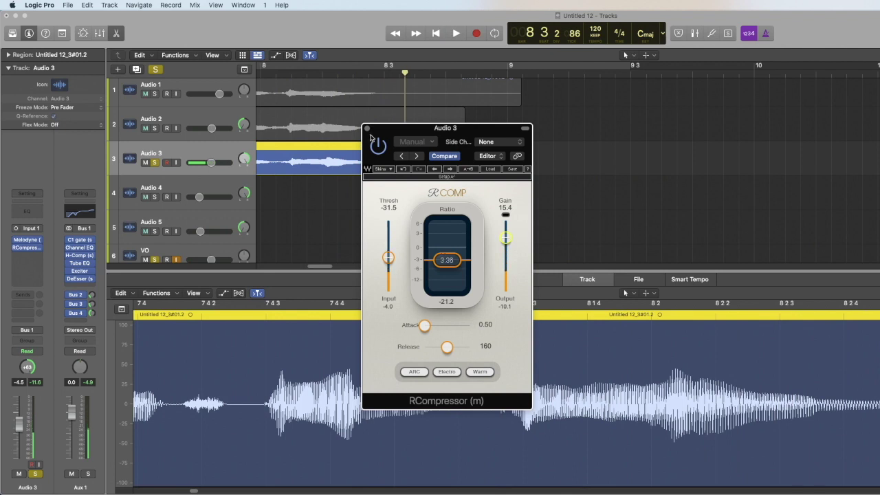
{"action": "left_click", "coordinate": [367, 128]}
Step: Play the harmonies through soloed Aux 1, raise the gate open and close thresholds in its C1 gate, and close the plug-in
{"action": "key", "text": "space"}
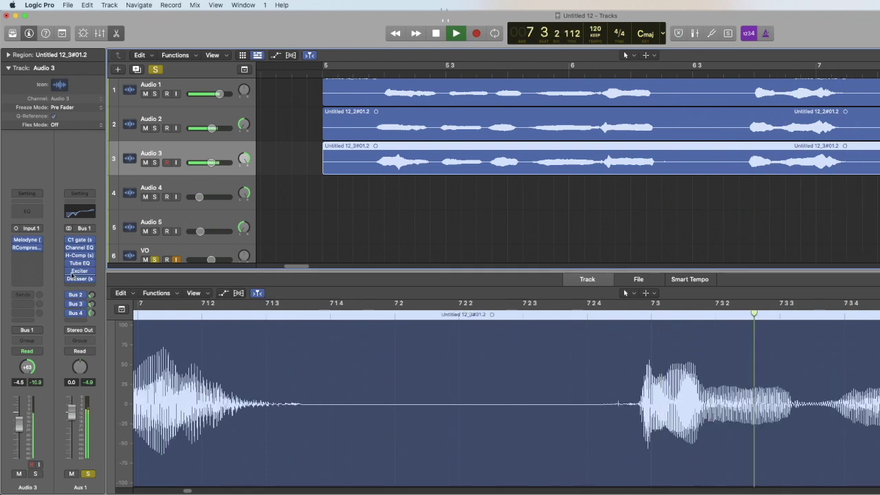
{"action": "left_click", "coordinate": [94, 242]}
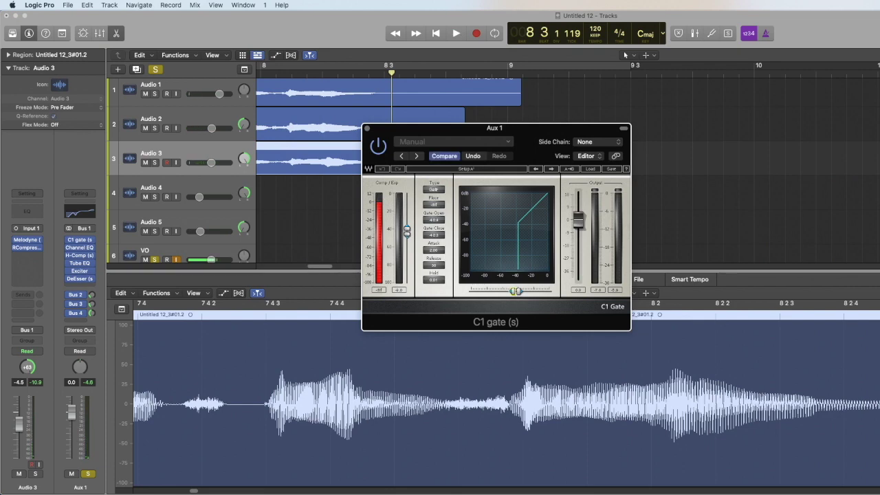
{"action": "key", "text": "space"}
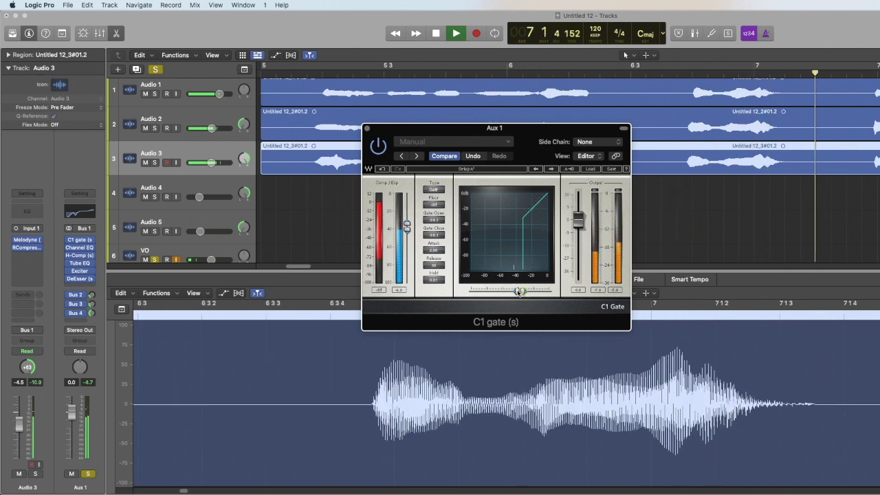
{"action": "key", "text": "space"}
{"action": "left_click", "coordinate": [366, 129]}
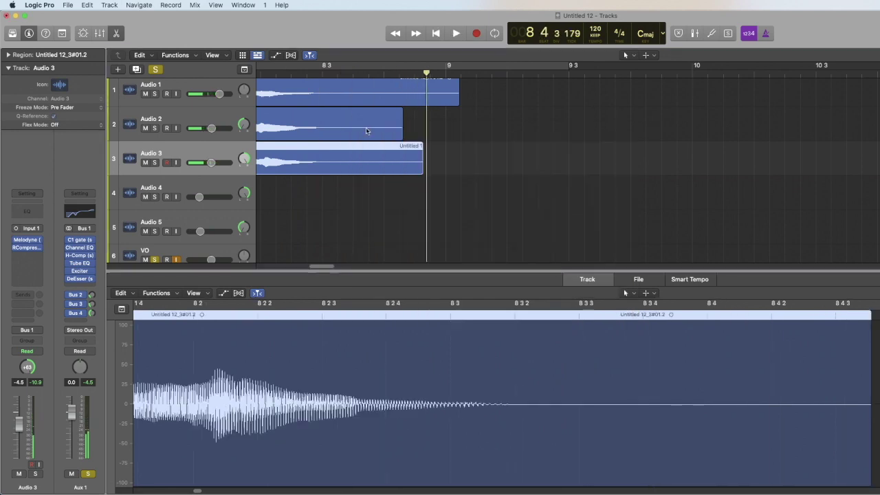
Step: Adjust the ratio and threshold of Aux 1's H-Comp while the harmonies play, and close the plug-in
{"action": "left_click", "coordinate": [80, 256]}
{"action": "left_click", "coordinate": [405, 200]}
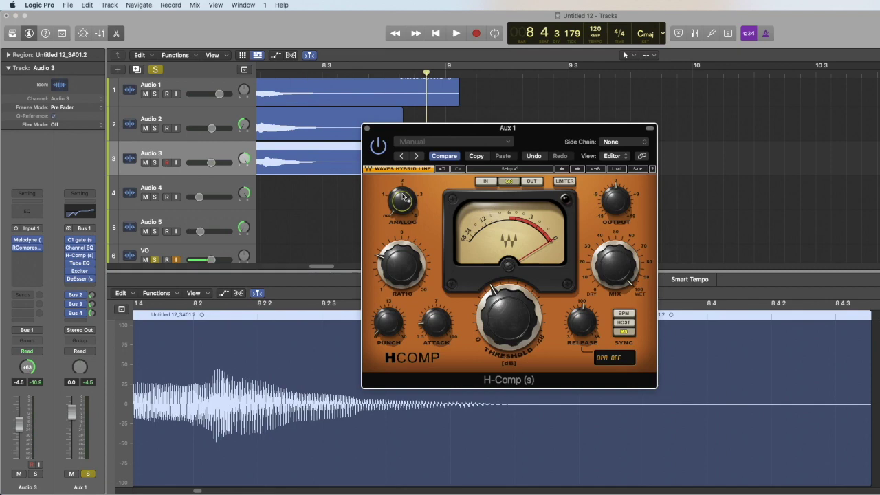
{"action": "key", "text": "shift+space"}
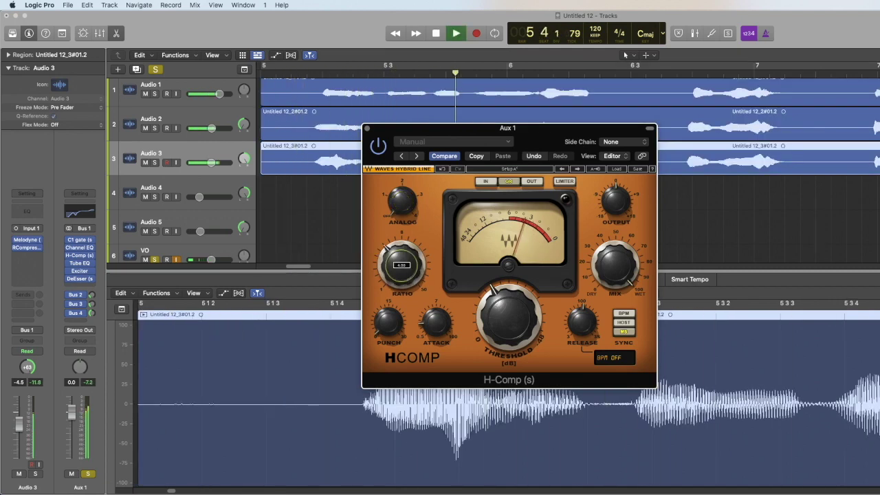
{"action": "left_click_drag", "start_coordinate": [402, 265], "coordinate": [403, 260]}
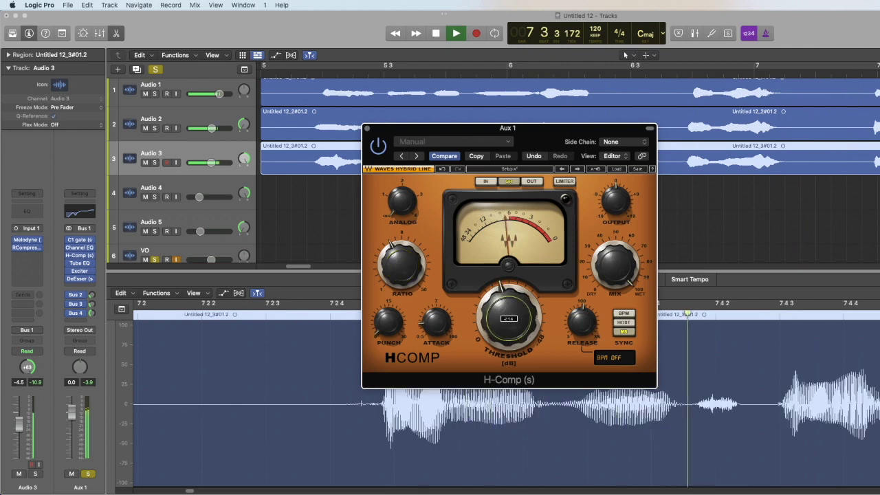
{"action": "left_click_drag", "start_coordinate": [491, 327], "coordinate": [491, 325]}
{"action": "key", "text": "space"}
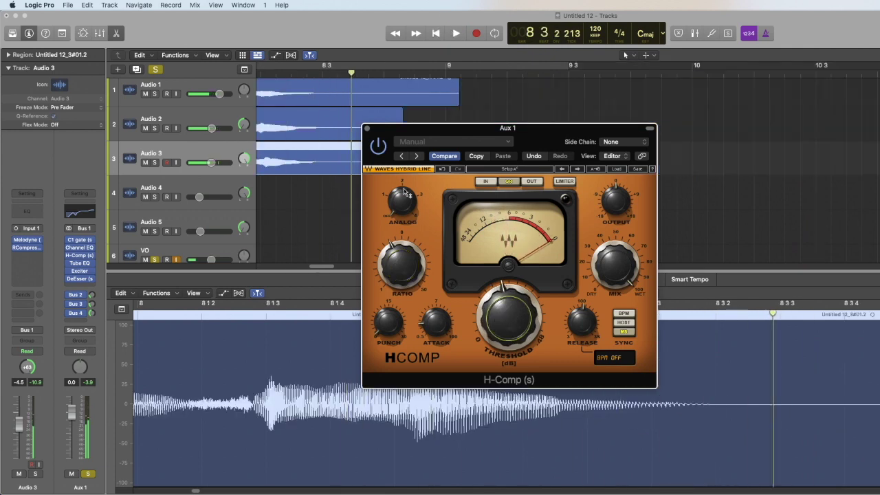
{"action": "left_click", "coordinate": [435, 321]}
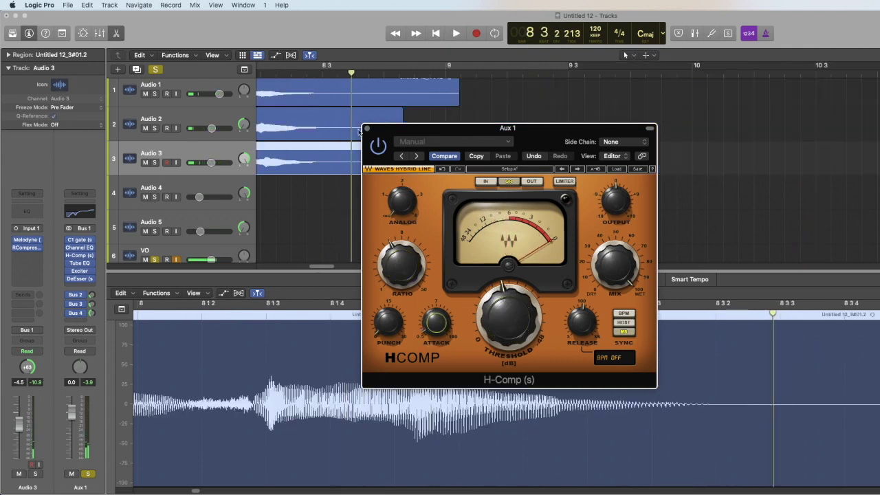
{"action": "left_click", "coordinate": [369, 129]}
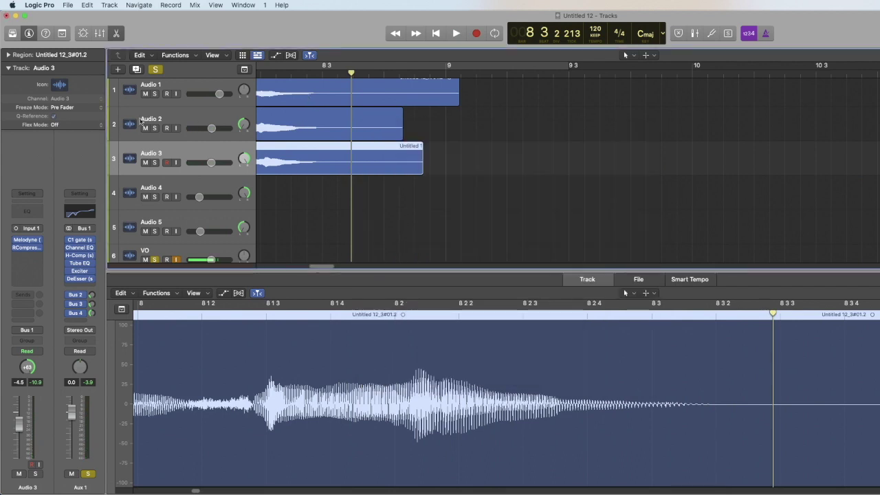
Step: Set the High Boost of Aux 1's Vintage Tube EQ to about 7.8 and adjust its upper High Freq during playback, and hide the plug-in
{"action": "left_click", "coordinate": [77, 265]}
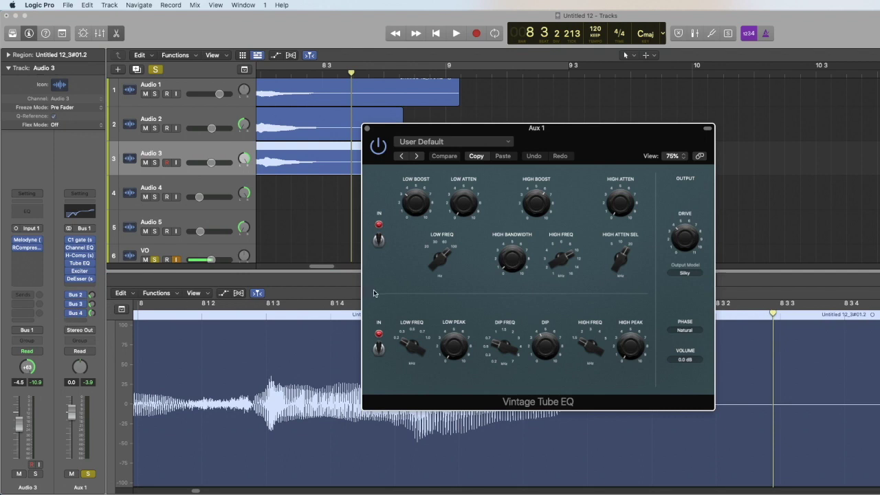
{"action": "left_click_drag", "start_coordinate": [561, 257], "coordinate": [561, 254]}
{"action": "key", "text": "space"}
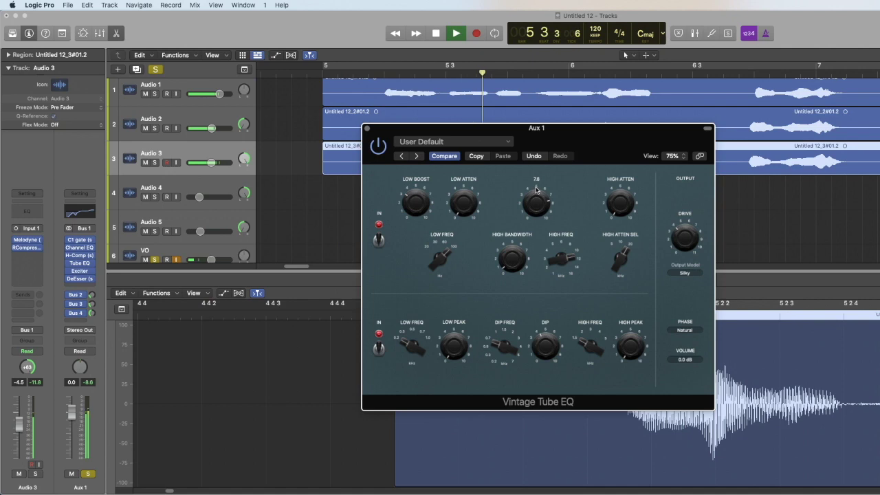
{"action": "left_click_drag", "start_coordinate": [536, 190], "coordinate": [536, 196]}
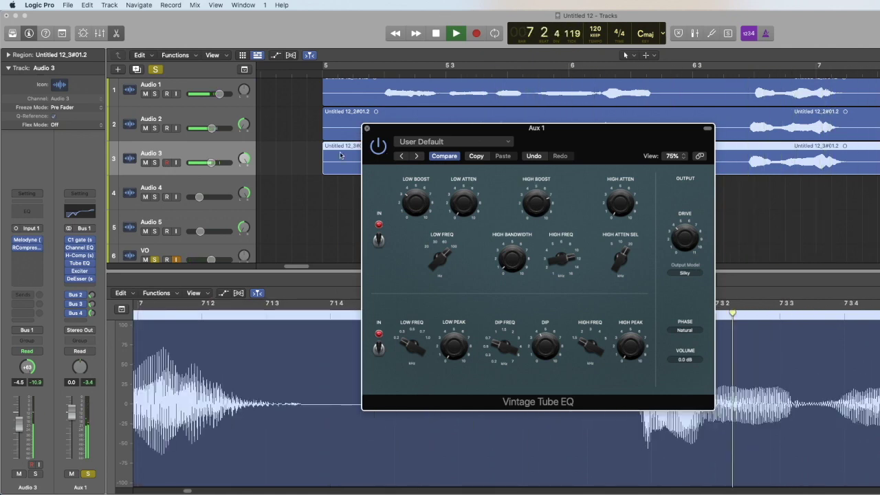
{"action": "key", "text": "v"}
{"action": "key", "text": "space"}
Step: Add a Bus 5 send to Aux 1 and rename the new Aux 5 channel as delay in the mixer
{"action": "left_click", "coordinate": [80, 320]}
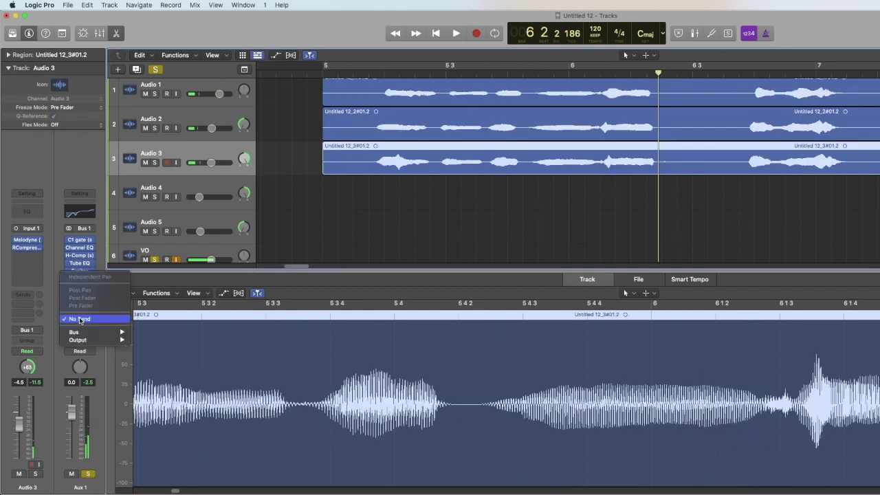
{"action": "mouse_move", "coordinate": [82, 332]}
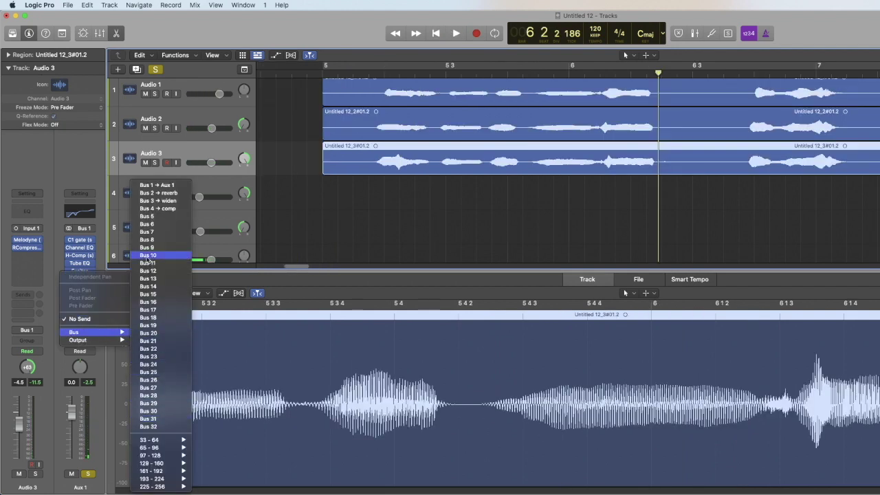
{"action": "left_click", "coordinate": [154, 217]}
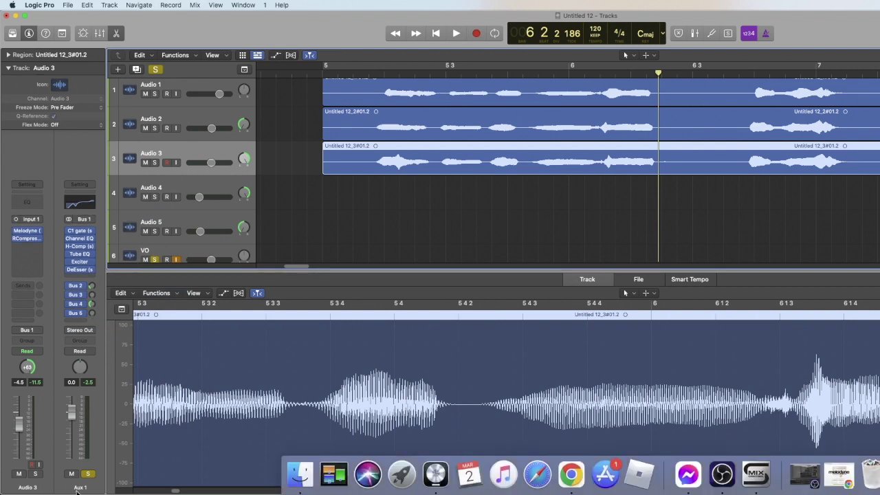
{"action": "left_click", "coordinate": [100, 33]}
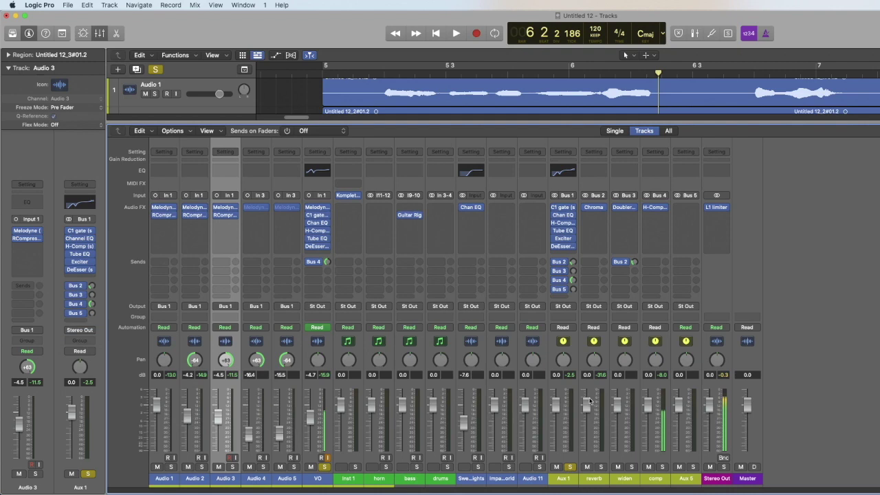
{"action": "double_click", "coordinate": [684, 479]}
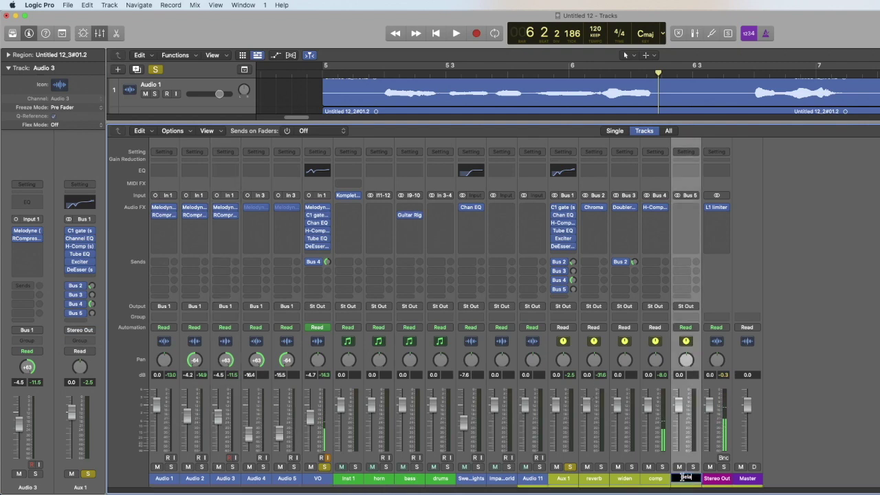
Step: Insert the Waves H-Delay (s) plug-in on the delay channel
{"action": "left_click", "coordinate": [689, 212]}
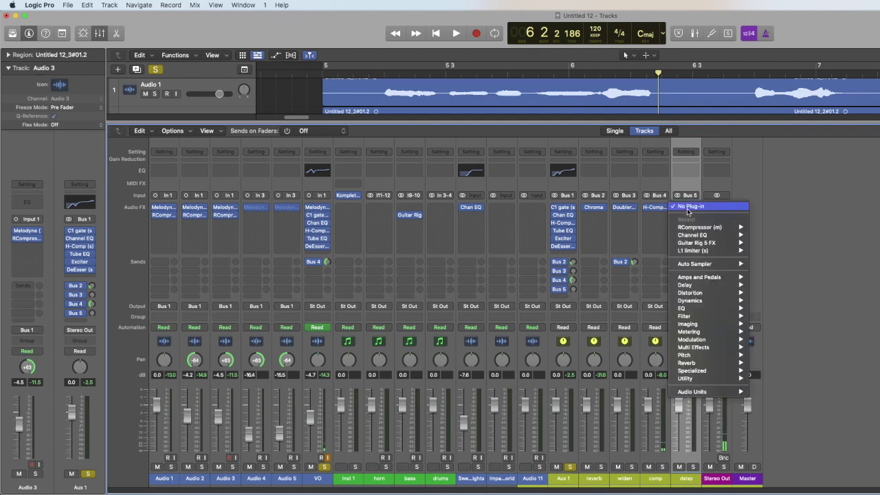
{"action": "mouse_move", "coordinate": [722, 392]}
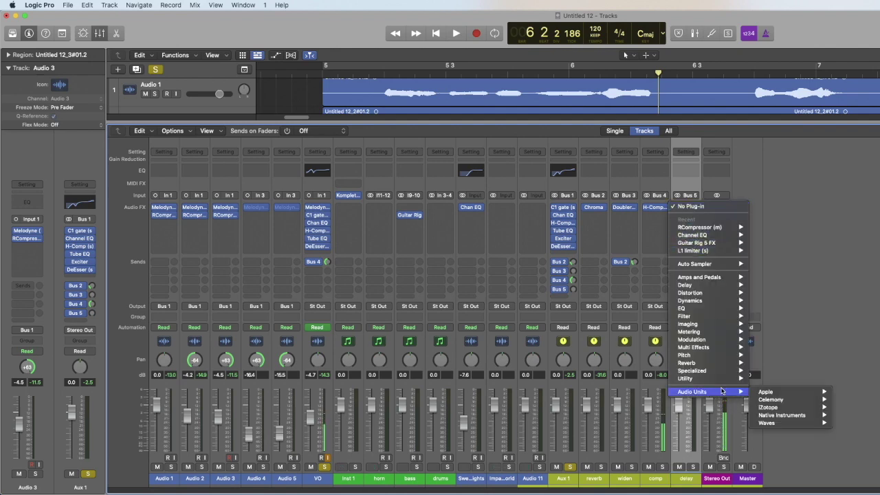
{"action": "mouse_move", "coordinate": [801, 424]}
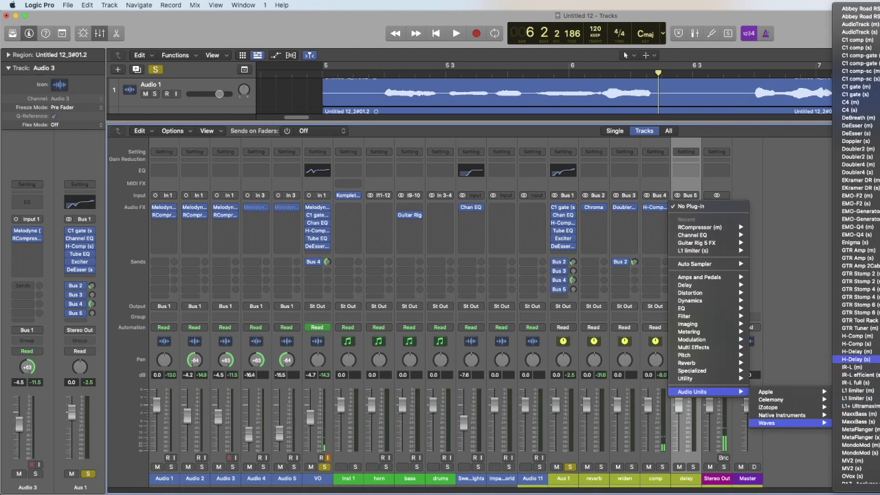
{"action": "left_click", "coordinate": [856, 359]}
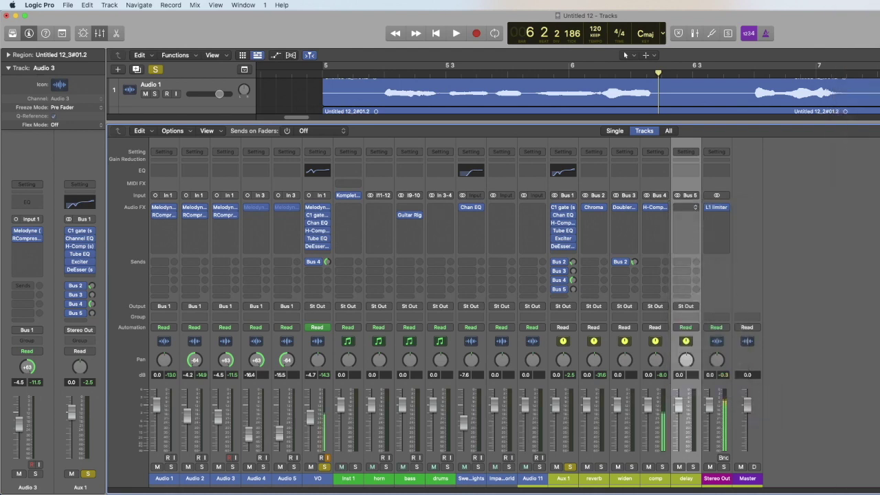
Step: Raise Aux 1's Bus 5 send level to about -20.3 while the harmonies play
{"action": "key", "text": "space"}
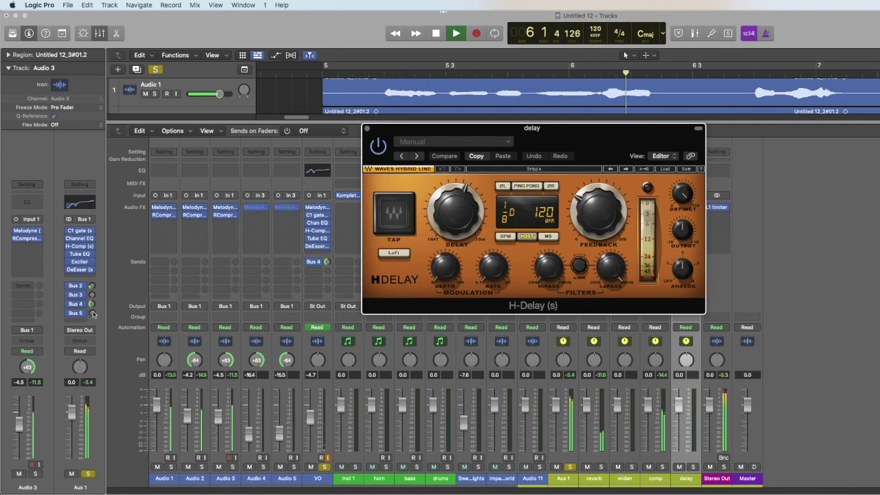
{"action": "mouse_move", "coordinate": [91, 313]}
{"action": "left_mouse_down"}
{"action": "mouse_move", "coordinate": [92, 303]}
{"action": "mouse_move", "coordinate": [92, 323]}
{"action": "left_mouse_up"}
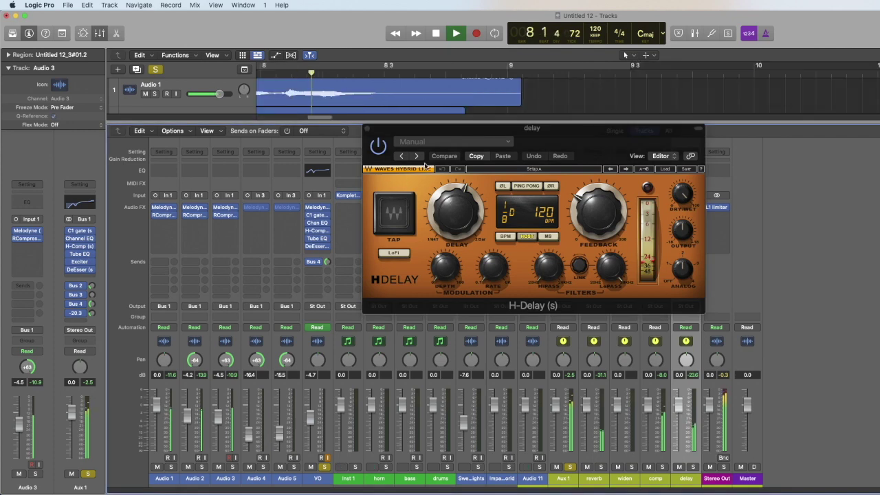
{"action": "key", "text": "space"}
Step: Try the Spring Reverb Stereo factory preset in H-Delay
{"action": "left_click", "coordinate": [440, 142]}
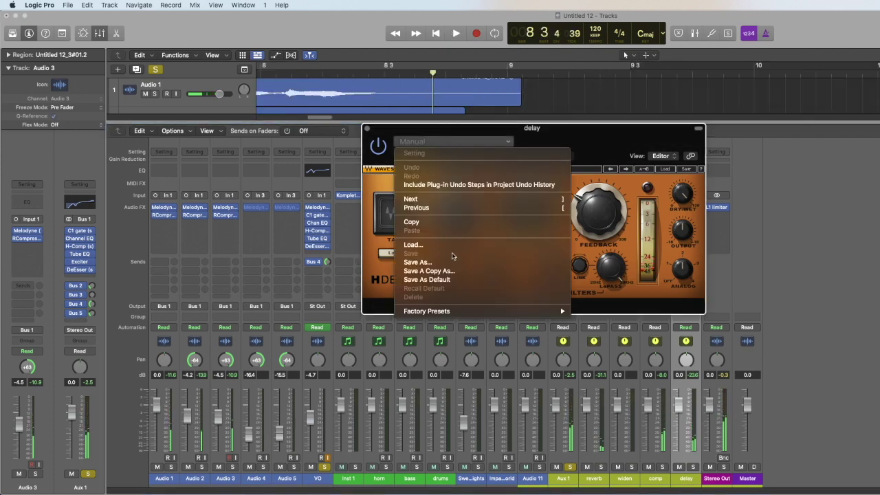
{"action": "mouse_move", "coordinate": [481, 312]}
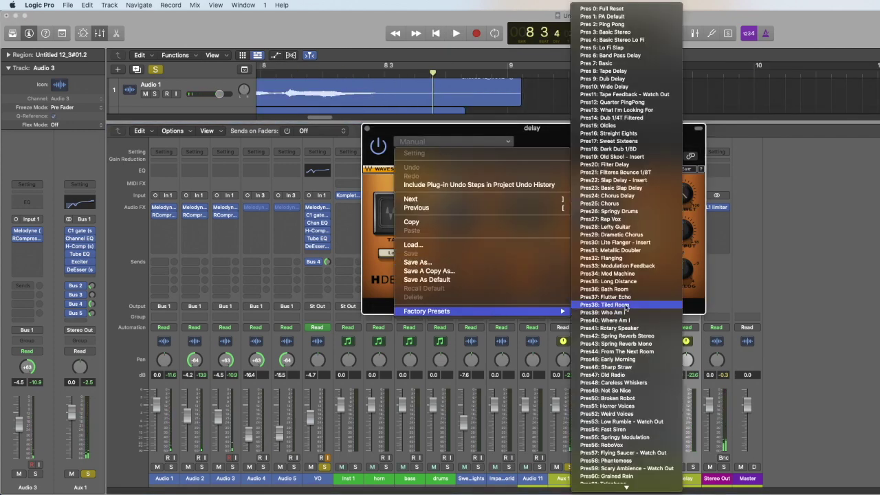
{"action": "left_click", "coordinate": [617, 335]}
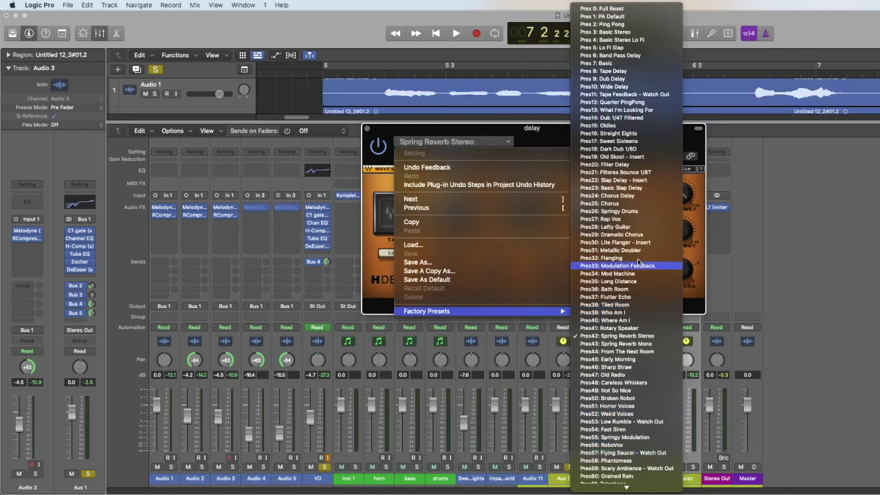
Step: Load H-Delay's Tape Delay factory preset, switch its sync mode to BPM and adjust the feedback during playback
{"action": "left_click", "coordinate": [636, 73]}
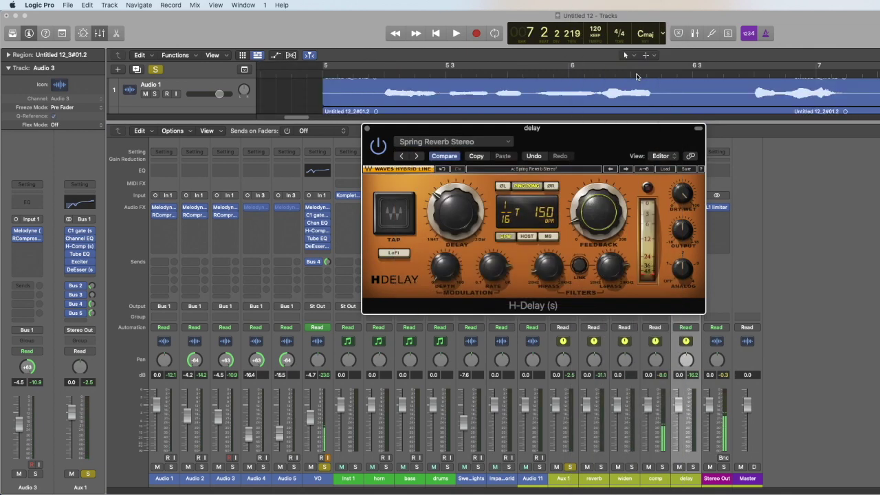
{"action": "key", "text": "space"}
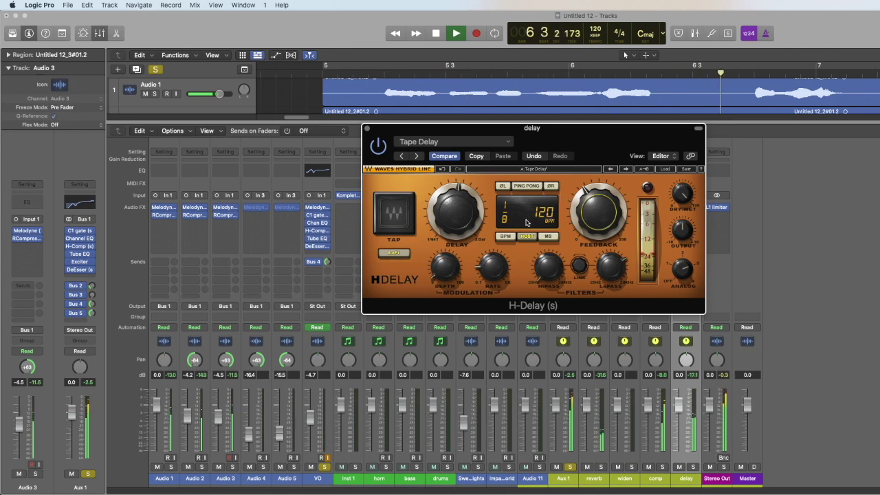
{"action": "left_click", "coordinate": [505, 236]}
{"action": "left_click_drag", "start_coordinate": [583, 236], "coordinate": [583, 227]}
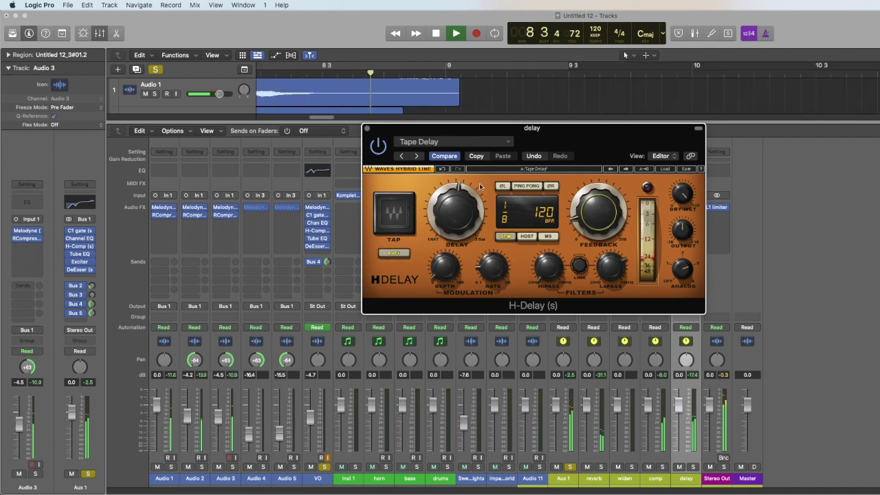
Step: Close the H-Delay plug-in, take Aux 1 and VO out of solo, and hide the mixer
{"action": "left_click", "coordinate": [366, 130]}
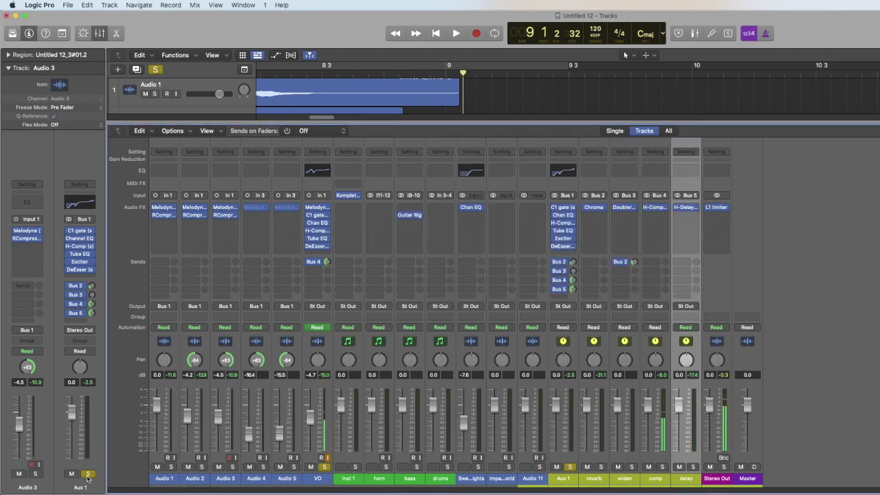
{"action": "left_click", "coordinate": [88, 474]}
{"action": "key", "text": "space"}
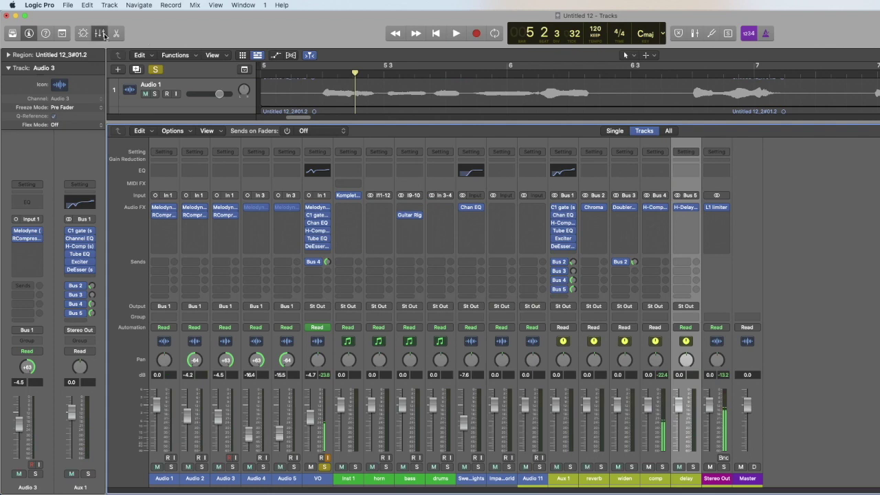
{"action": "left_click", "coordinate": [101, 34]}
{"action": "left_click", "coordinate": [155, 266]}
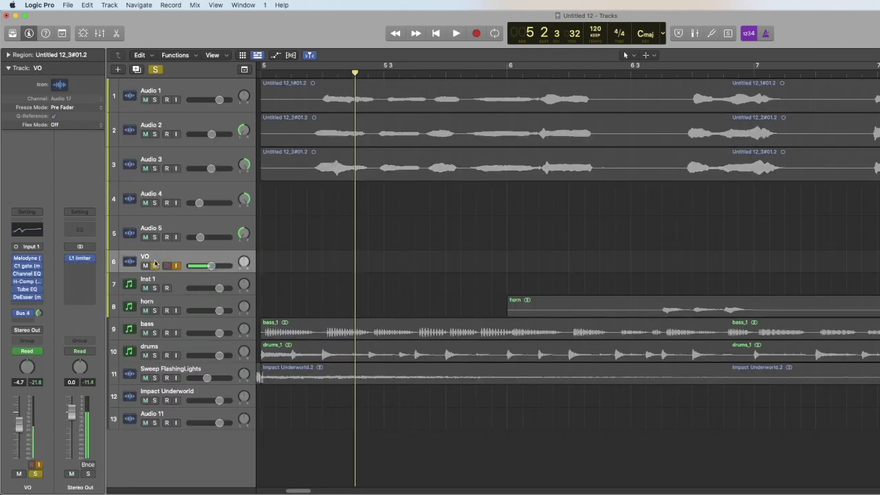
Step: Play the full mix and raise Aux 1's volume to 0.5 dB through the Audio 3 track's channel strips
{"action": "key", "text": "space"}
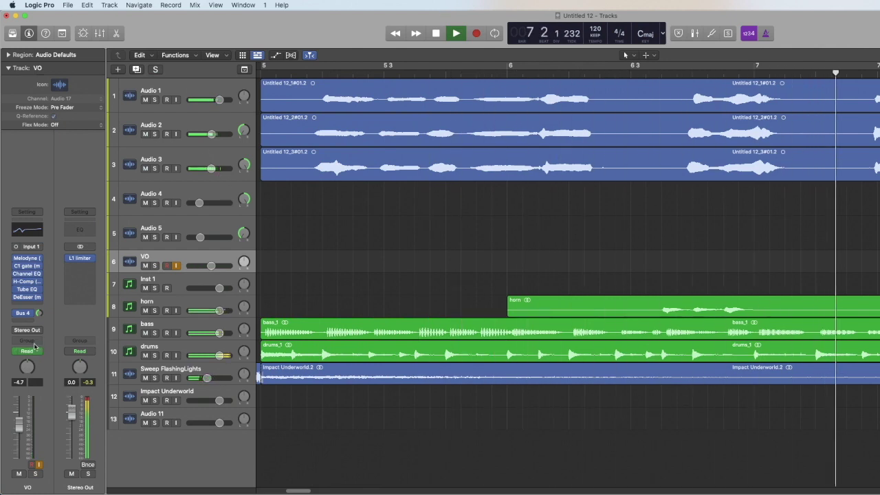
{"action": "left_click", "coordinate": [39, 314]}
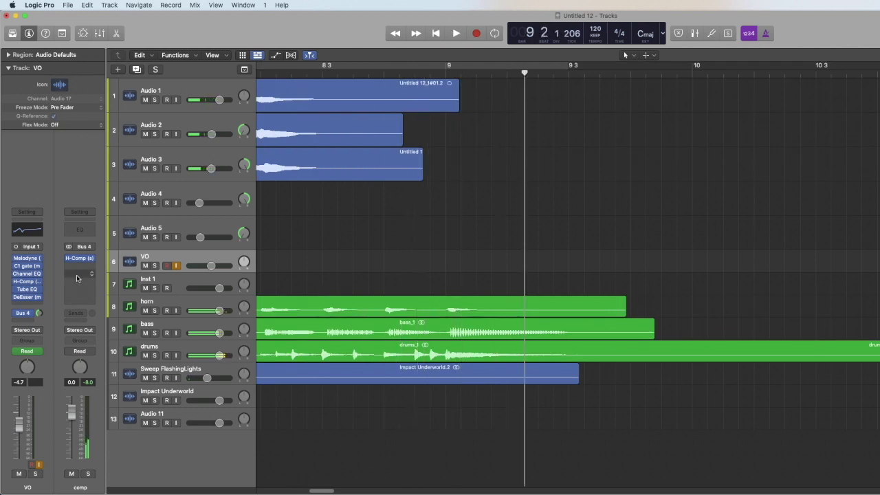
{"action": "left_click", "coordinate": [195, 168]}
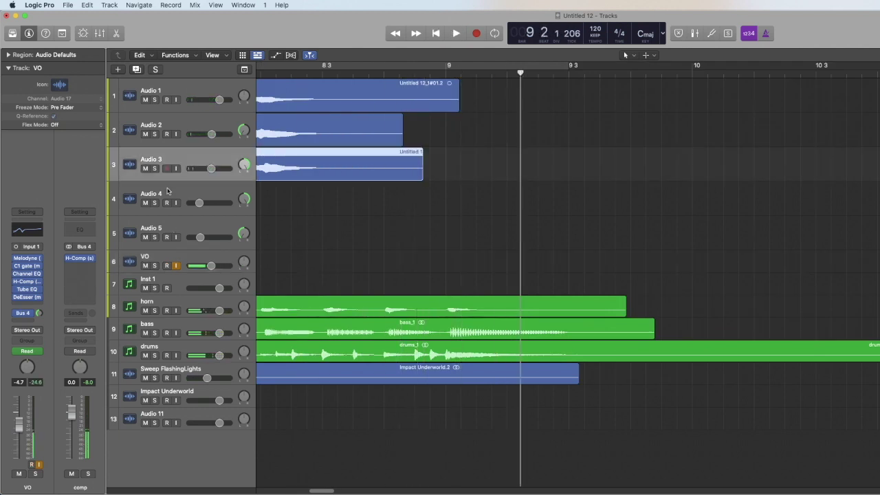
{"action": "key", "text": "space"}
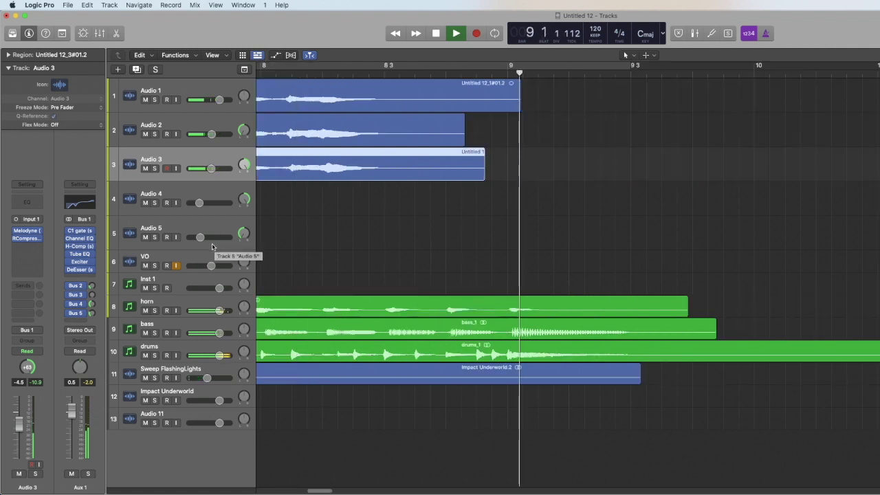
{"action": "key", "text": "space"}
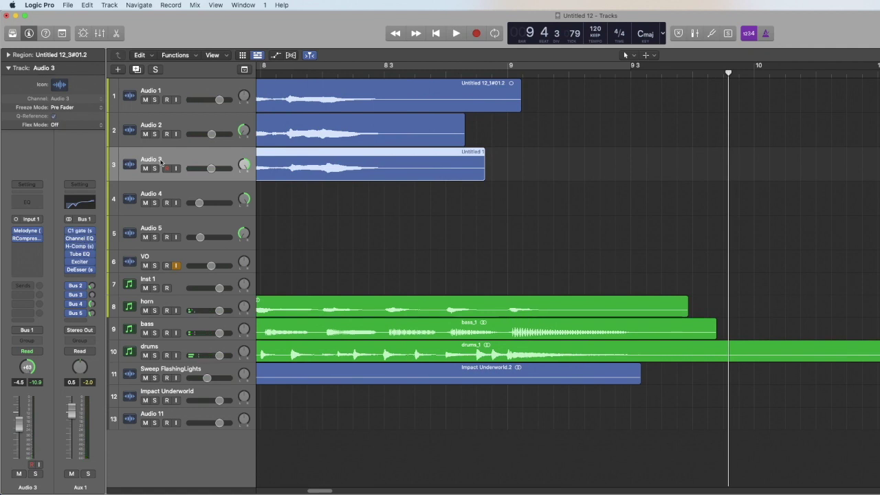
Step: Play the mix again through the end of the vocals to check the vocal balance against the instruments
{"action": "key", "text": "space"}
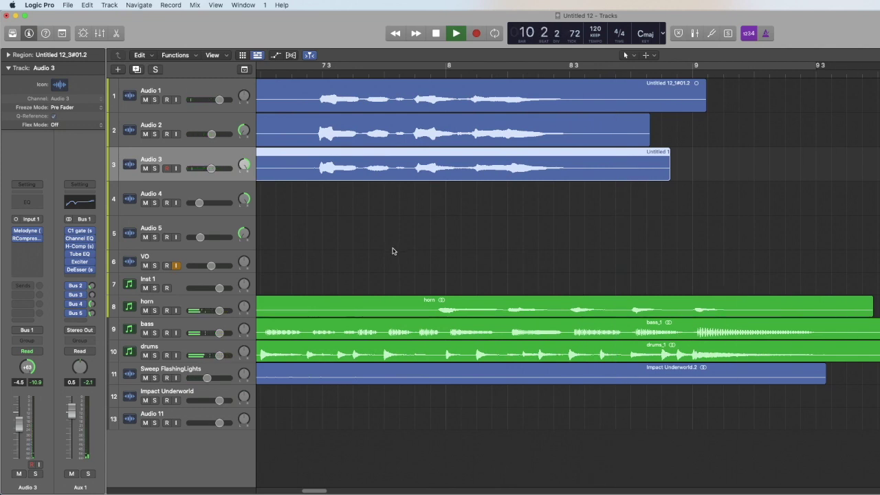
{"action": "key", "text": "space"}
{"action": "key", "text": "space"}
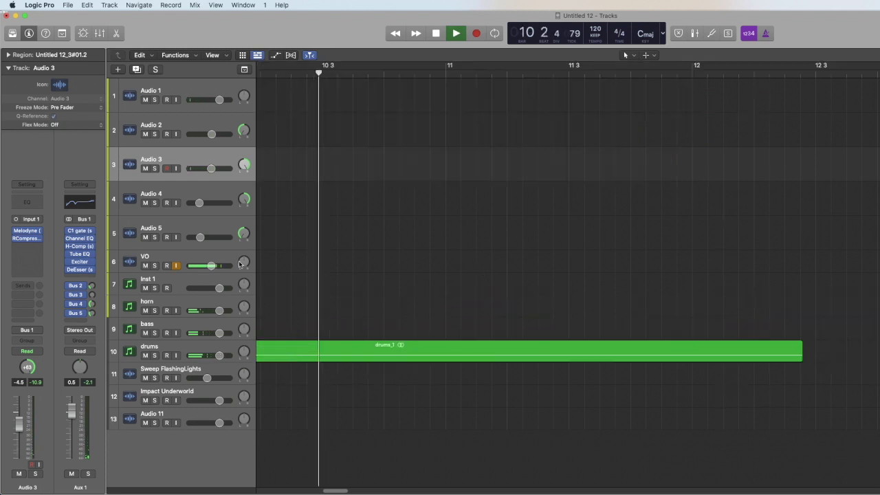
{"action": "key", "text": "space"}
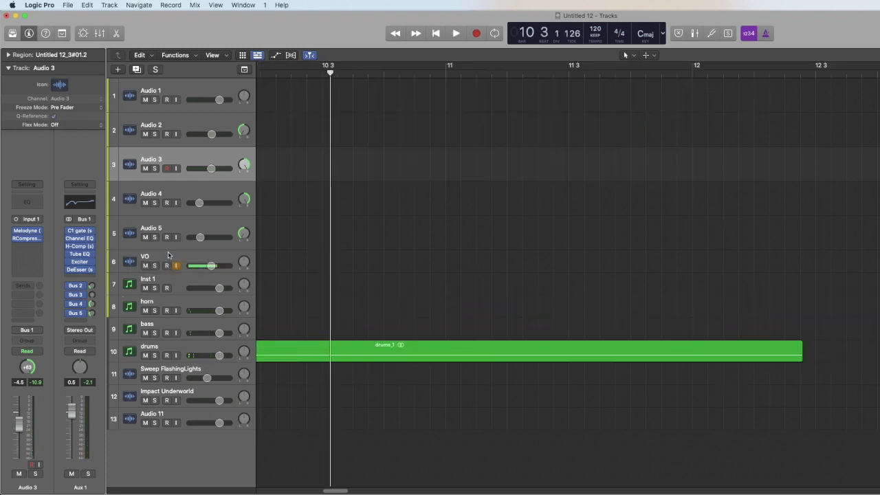
Step: Lower the threshold of the Stereo Out L1 limiter to -5.7 during playback, and close the plug-in
{"action": "left_click", "coordinate": [167, 254]}
{"action": "left_click", "coordinate": [79, 262]}
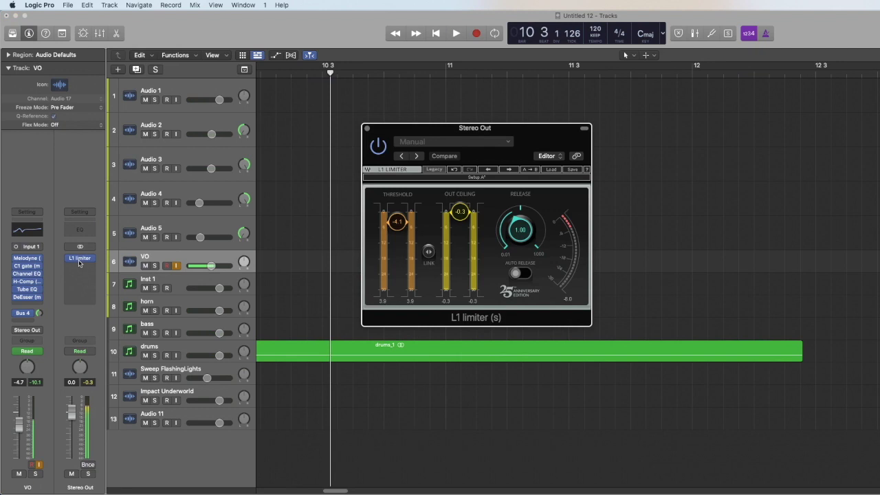
{"action": "key", "text": "space"}
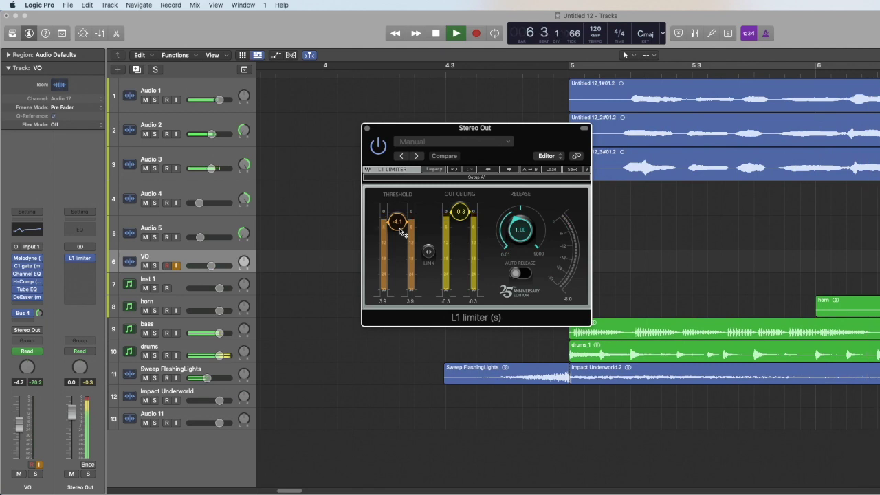
{"action": "left_click_drag", "start_coordinate": [401, 233], "coordinate": [401, 236]}
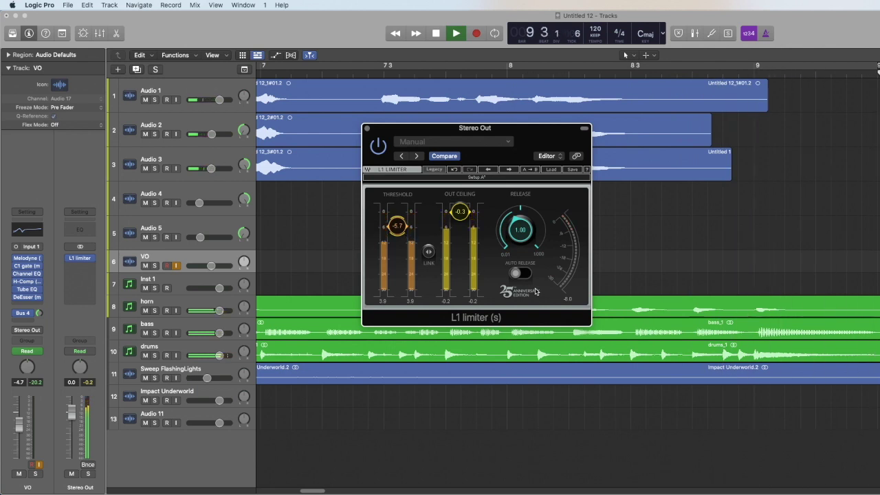
{"action": "key", "text": "space"}
{"action": "left_click", "coordinate": [367, 128]}
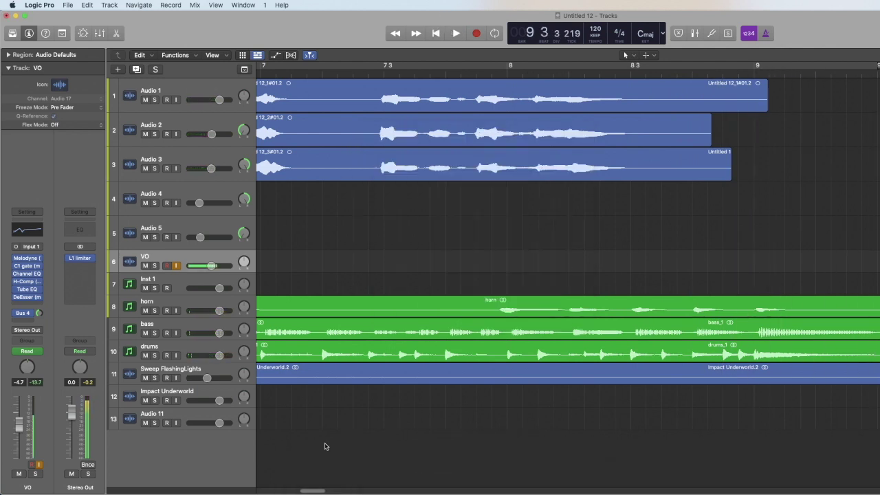
{"action": "left_click_drag", "start_coordinate": [307, 490], "coordinate": [297, 491]}
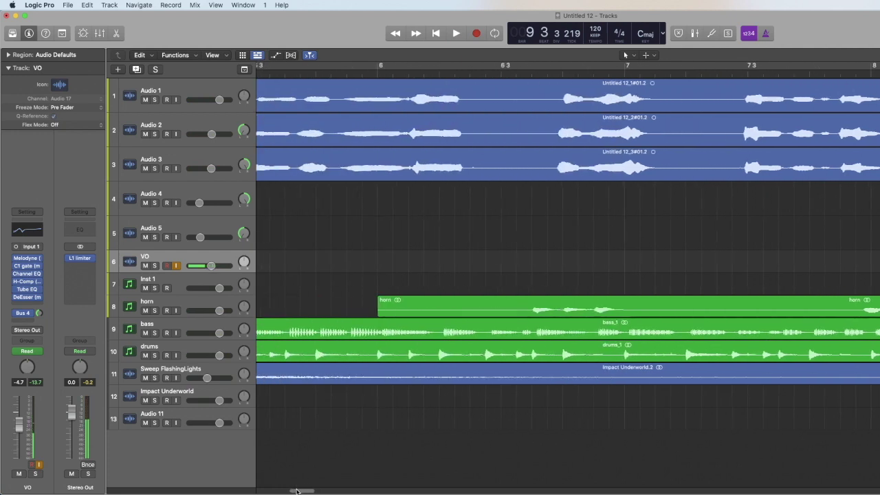